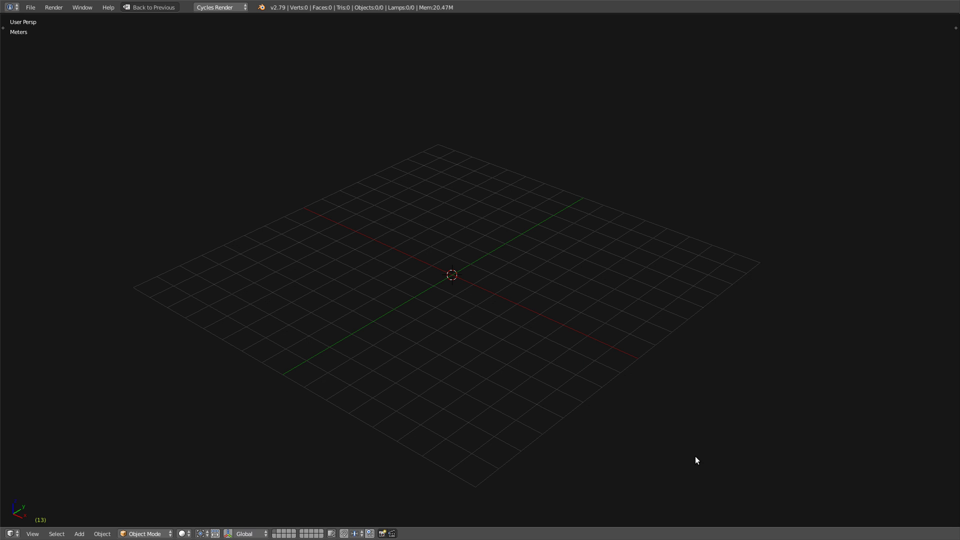
# - Restore the full layout with the side editors from the maximized 3D view
pyautogui.scroll(-3, 544, 251)
pyautogui.hotkey('ctrl', 'Up')
pyautogui.scroll(5, 445, 272)
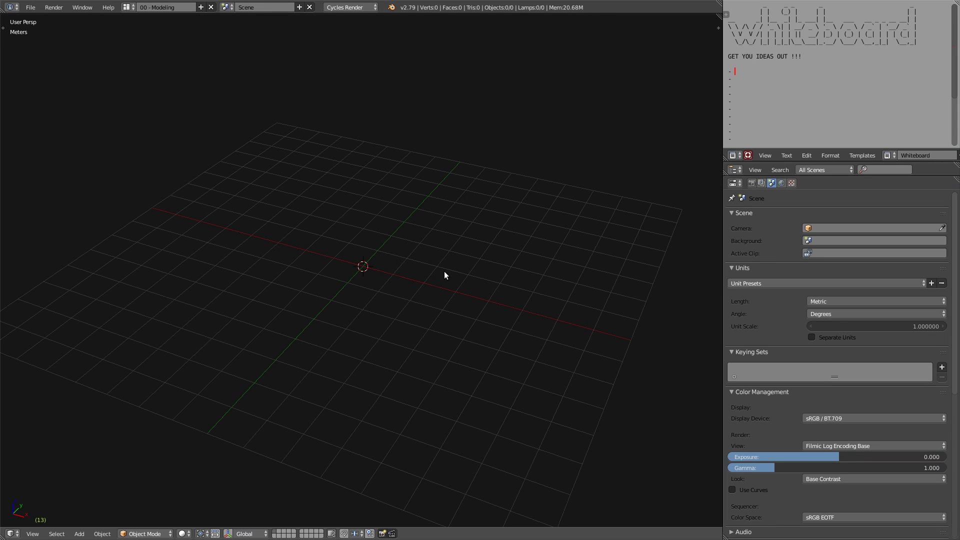
# - Add a plane at the 3D cursor
pyautogui.hotkey('shift', 'a')
pyautogui.hotkey('ctrl', 'z')
pyautogui.hotkey('ctrl', 'z')
pyautogui.hotkey('ctrl', 'z')
pyautogui.hotkey('ctrl', 'z')
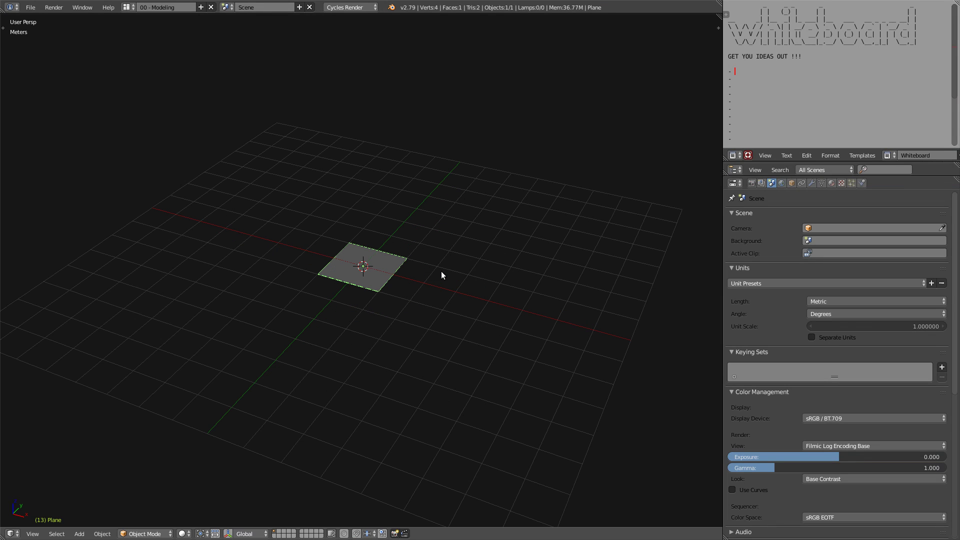
# - Examine the cube's base mesh, its Array modifier settings and the resulting copy from several angles
pyautogui.moveTo(262, 245); pyautogui.dragTo(441, 266, button='middle')
pyautogui.scroll(4, 297, 258)
pyautogui.keyDown('shift'); pyautogui.moveTo(441, 267); pyautogui.dragTo(370, 272, button='middle'); pyautogui.keyUp('shift')
pyautogui.press('Tab')
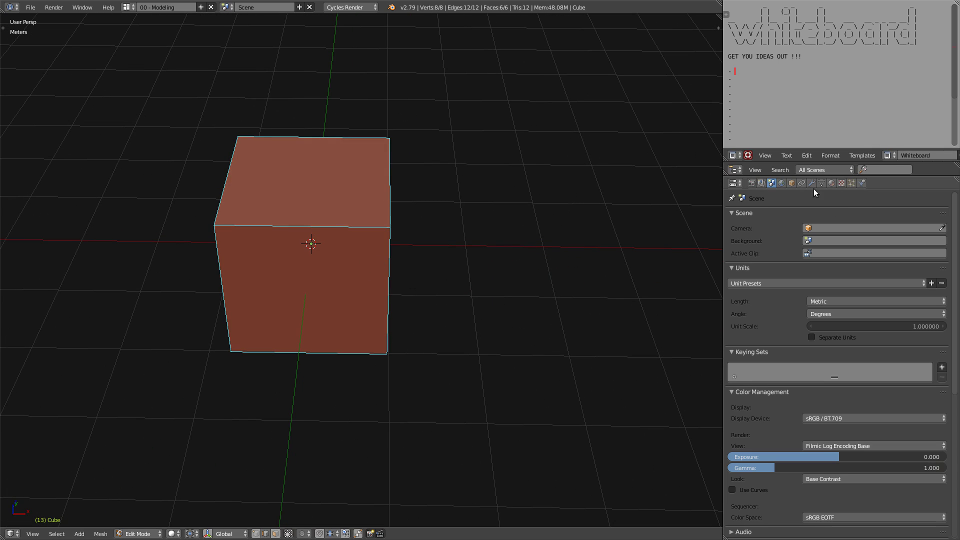
pyautogui.press('Tab')
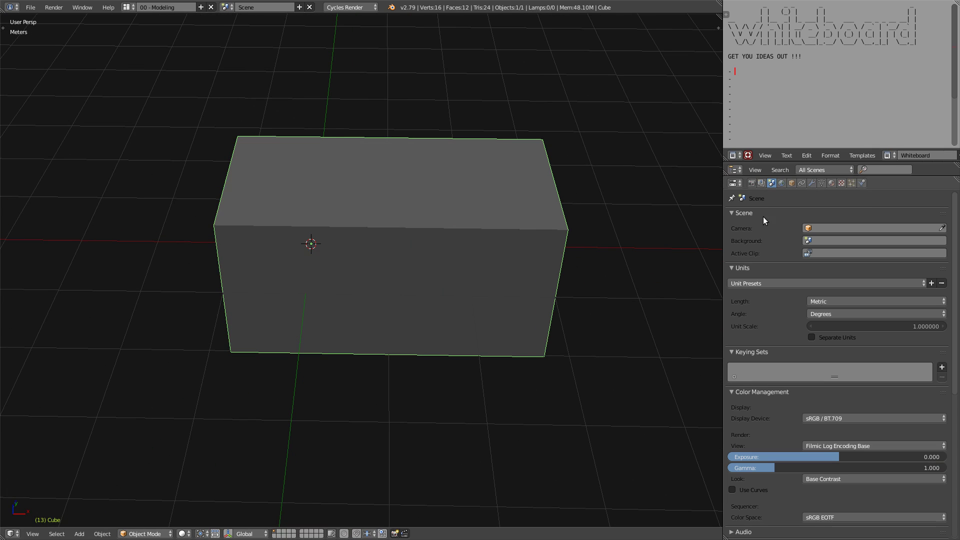
pyautogui.click(812, 183)
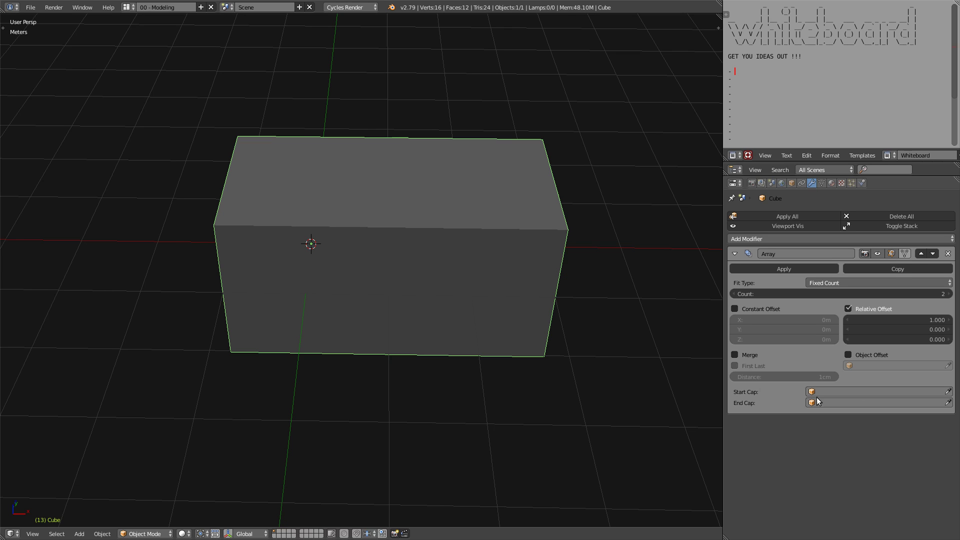
pyautogui.moveTo(394, 271); pyautogui.dragTo(361, 256, button='middle')
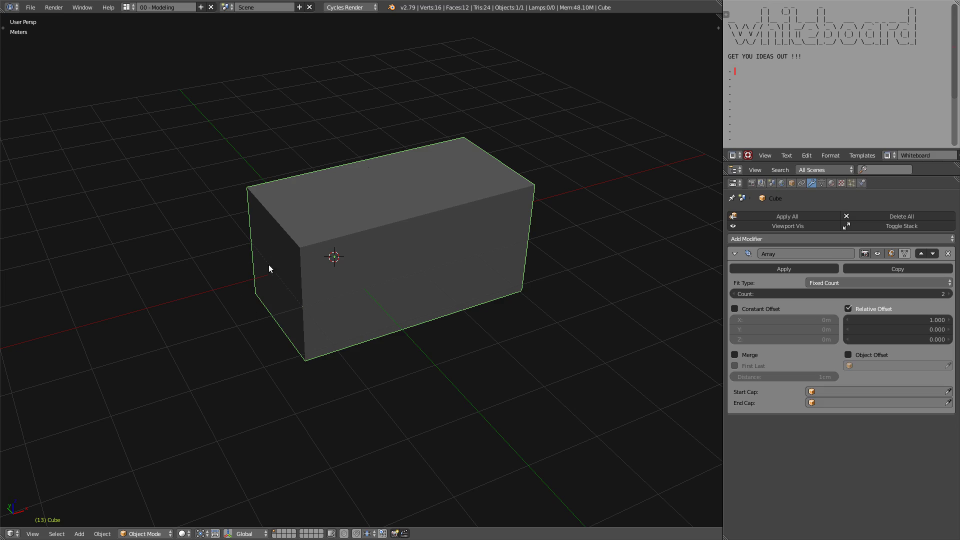
pyautogui.moveTo(510, 250); pyautogui.dragTo(488, 231, button='middle')
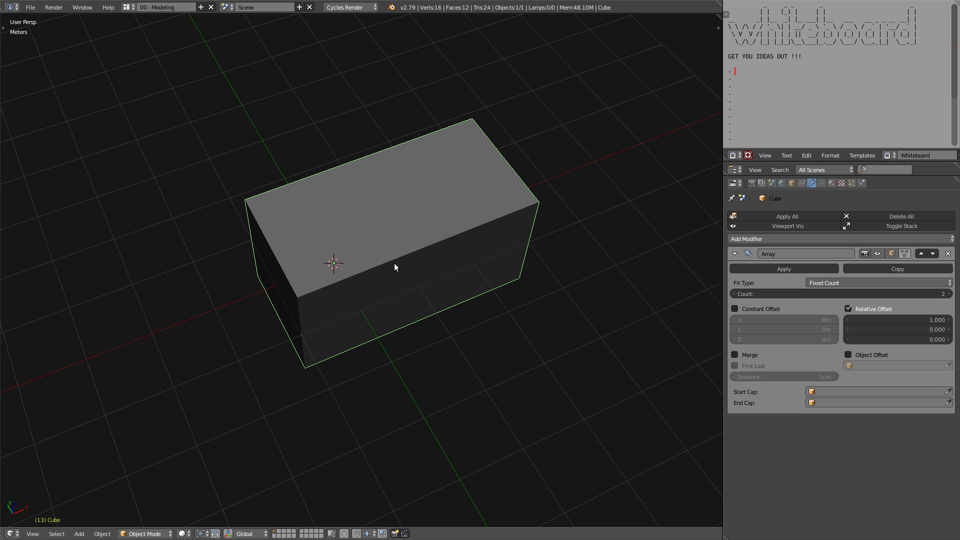
pyautogui.moveTo(397, 268); pyautogui.dragTo(432, 210, button='middle')
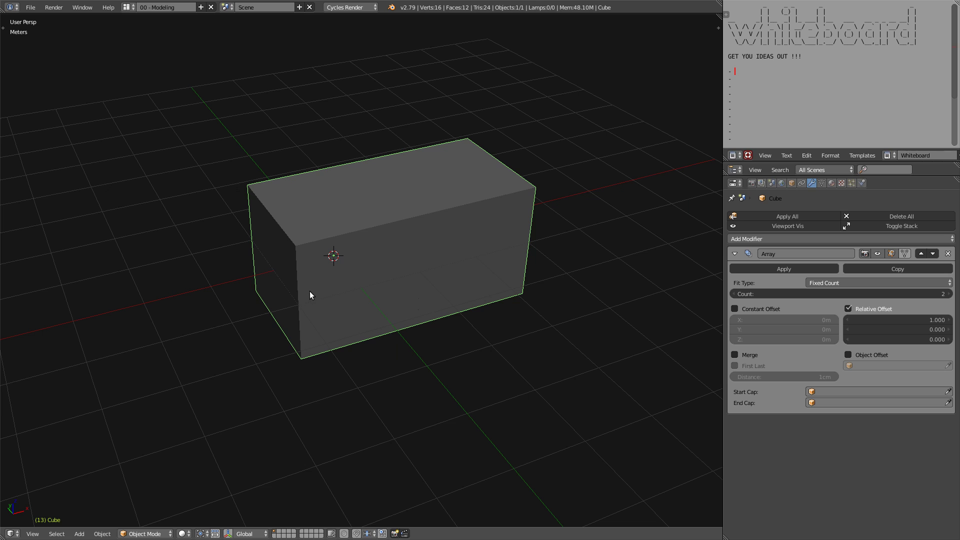
pyautogui.moveTo(365, 300); pyautogui.dragTo(370, 258, button='middle')
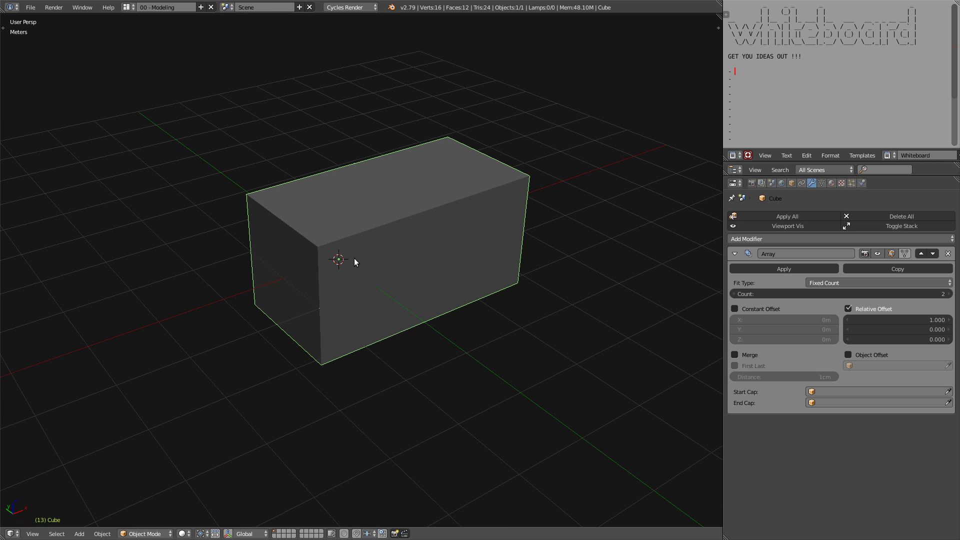
pyautogui.moveTo(314, 278); pyautogui.dragTo(335, 271, button='middle')
# - Hide the Array modifier in the viewport and separate the cube's two opposite end faces along X into their own objects
pyautogui.press('Tab')
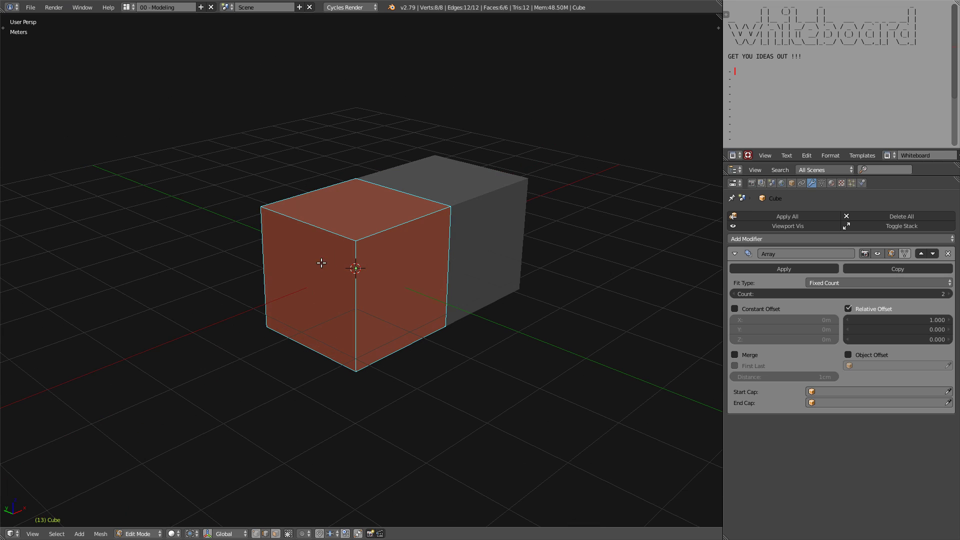
pyautogui.click(890, 253)
pyautogui.click(331, 327)
pyautogui.moveTo(332, 327); pyautogui.dragTo(412, 324, button='middle')
pyautogui.press('x')
pyautogui.moveTo(484, 326); pyautogui.dragTo(433, 281, button='middle')
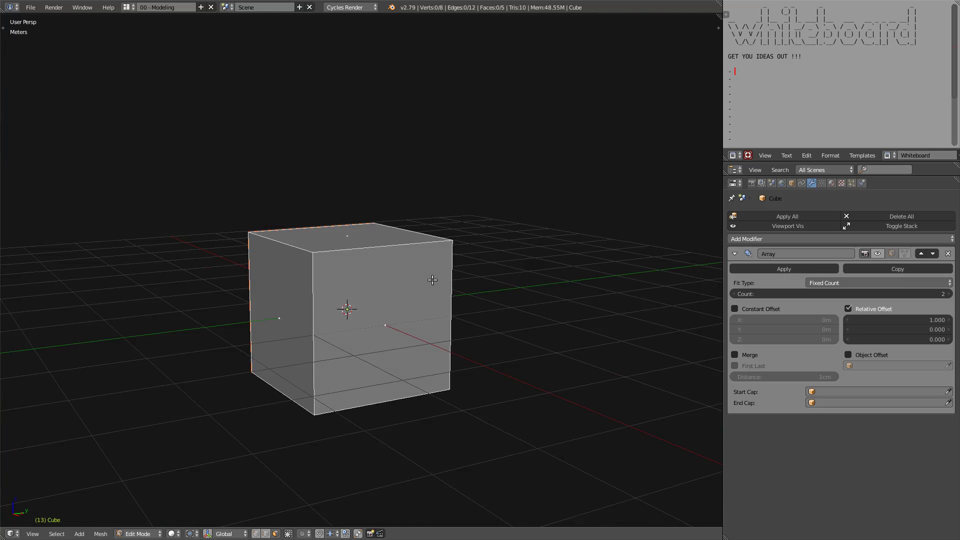
pyautogui.rightClick(381, 312)
pyautogui.press('Tab')
# - Select both separated end faces and move them to layer 2
pyautogui.moveTo(336, 343); pyautogui.dragTo(414, 326, button='middle')
pyautogui.rightClick(414, 322)
pyautogui.moveTo(488, 361); pyautogui.dragTo(401, 312, button='middle')
pyautogui.moveTo(560, 377); pyautogui.dragTo(518, 355, button='middle')
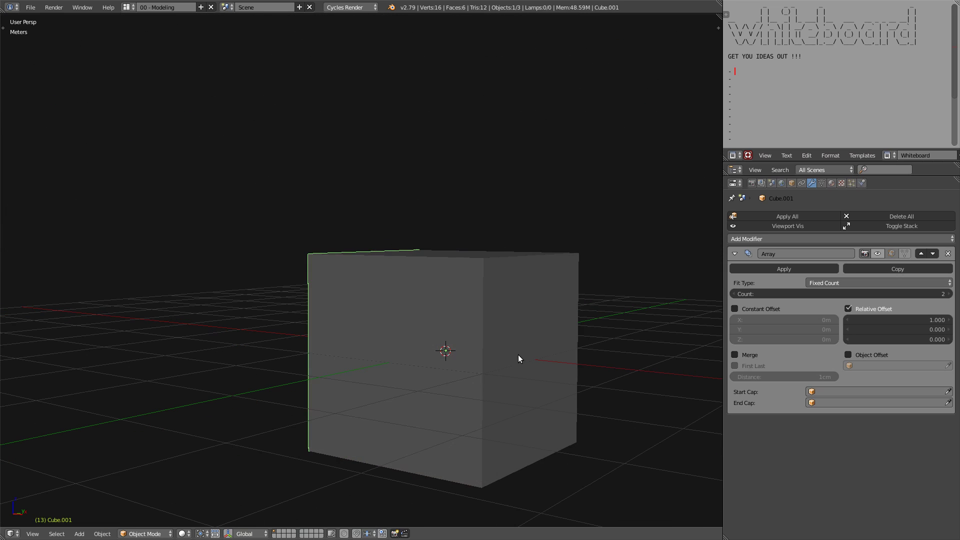
pyautogui.keyDown('shift'); pyautogui.rightClick(520, 357); pyautogui.keyUp('shift')
pyautogui.keyDown('shift'); pyautogui.moveTo(555, 445); pyautogui.dragTo(490, 381, button='middle'); pyautogui.keyUp('shift')
pyautogui.press('m')
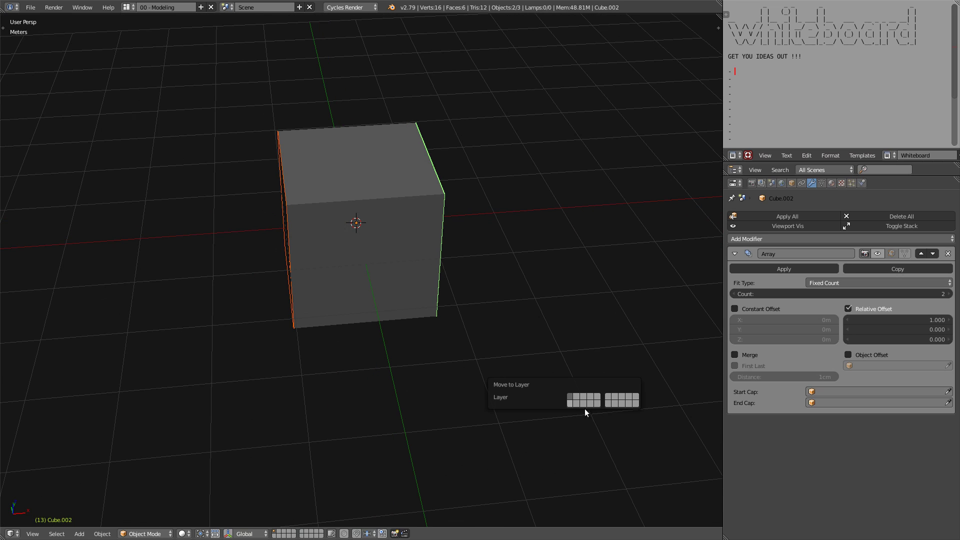
pyautogui.click(578, 398)
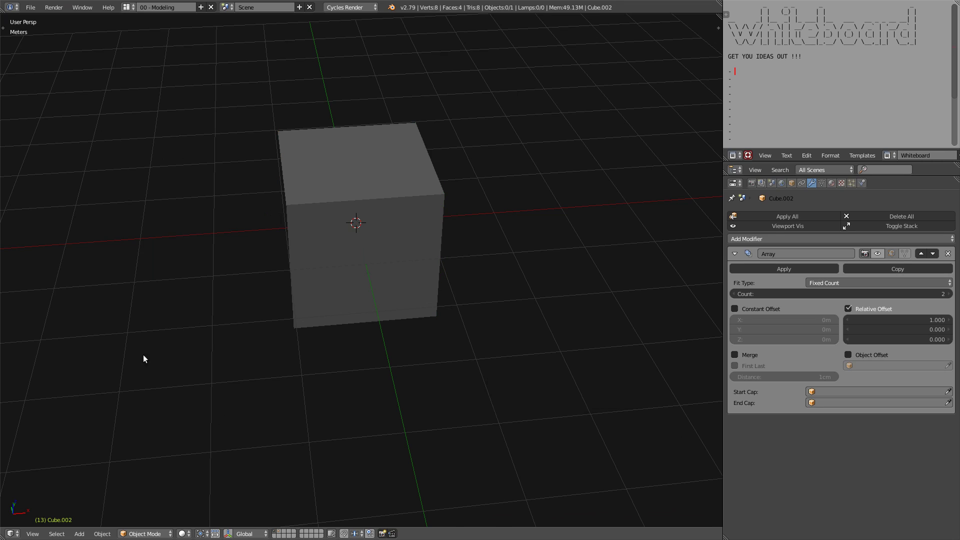
# - Turn the Array modifier's viewport display back on for the open-ended cube and set its count to 5
pyautogui.moveTo(145, 358); pyautogui.dragTo(356, 228, button='middle')
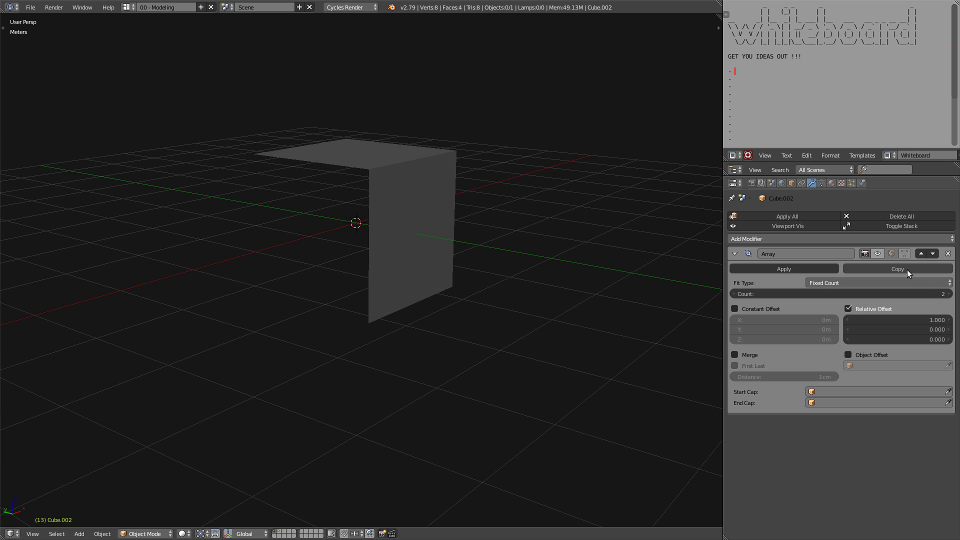
pyautogui.click(878, 253)
pyautogui.moveTo(530, 263); pyautogui.dragTo(442, 313, button='middle')
pyautogui.moveTo(518, 293); pyautogui.dragTo(512, 282, button='middle')
pyautogui.rightClick(382, 227)
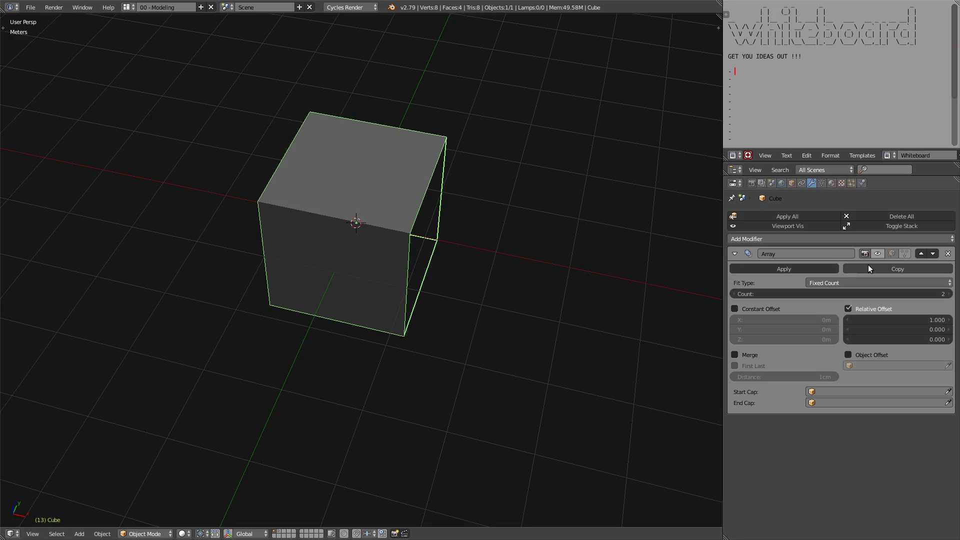
pyautogui.click(877, 254)
pyautogui.moveTo(349, 286); pyautogui.dragTo(490, 345, button='middle')
pyautogui.moveTo(890, 294)
pyautogui.mouseDown()
pyautogui.moveTo(935, 293)
pyautogui.moveTo(884, 294)
pyautogui.moveTo(907, 294)
pyautogui.mouseUp()
pyautogui.scroll(-7, 481, 298)
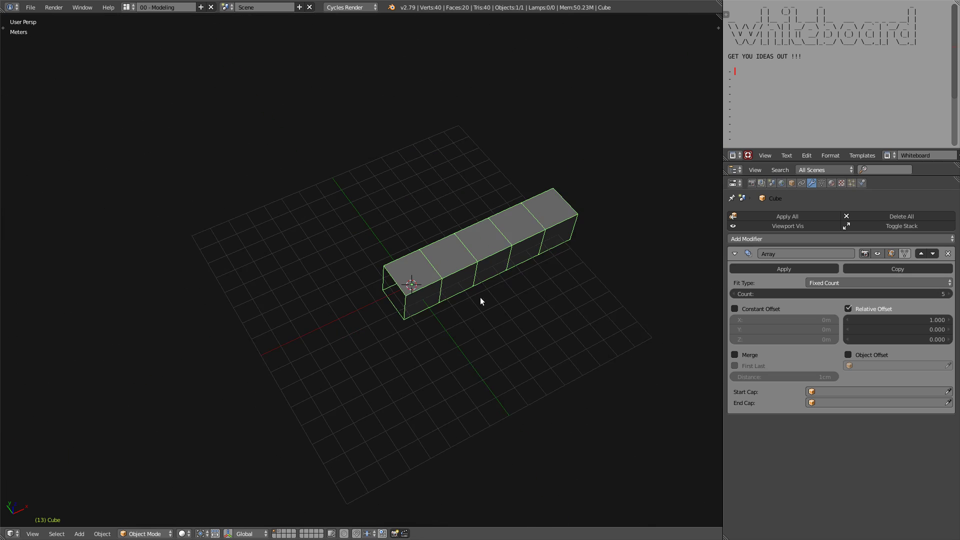
# - Switch to layer 2 and remove the Array modifier from both separated end faces
pyautogui.keyDown('shift'); pyautogui.moveTo(479, 301); pyautogui.dragTo(371, 335, button='middle'); pyautogui.keyUp('shift')
pyautogui.click(278, 530)
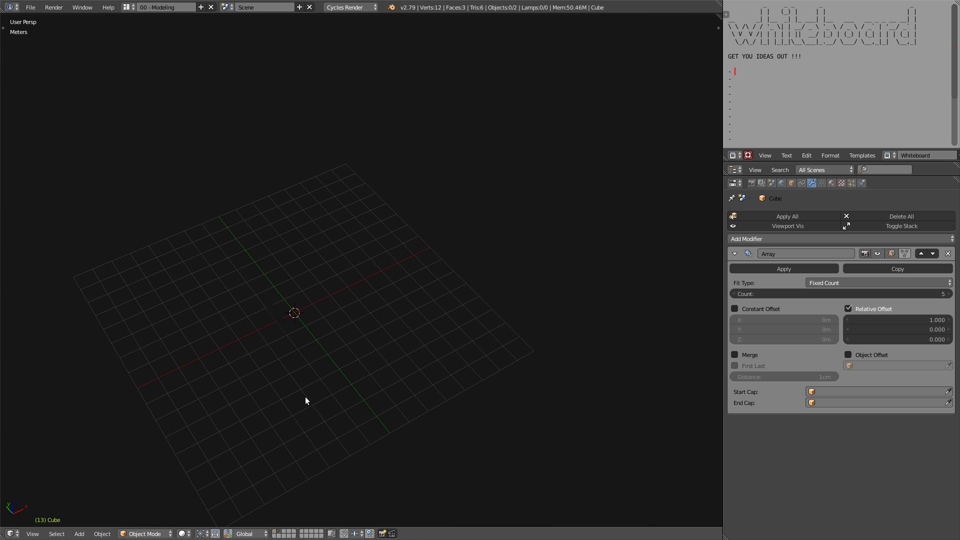
pyautogui.scroll(3, 293, 309)
pyautogui.rightClick(280, 328)
pyautogui.moveTo(264, 350); pyautogui.dragTo(608, 336, button='middle')
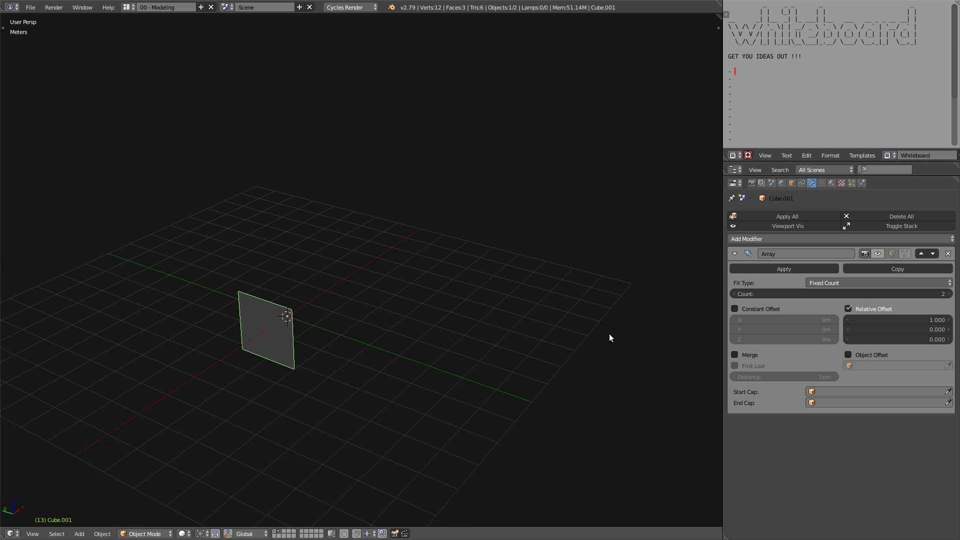
pyautogui.click(947, 253)
pyautogui.moveTo(308, 296); pyautogui.dragTo(296, 322, button='middle')
pyautogui.hotkey('alt', 'h')
pyautogui.rightClick(341, 331)
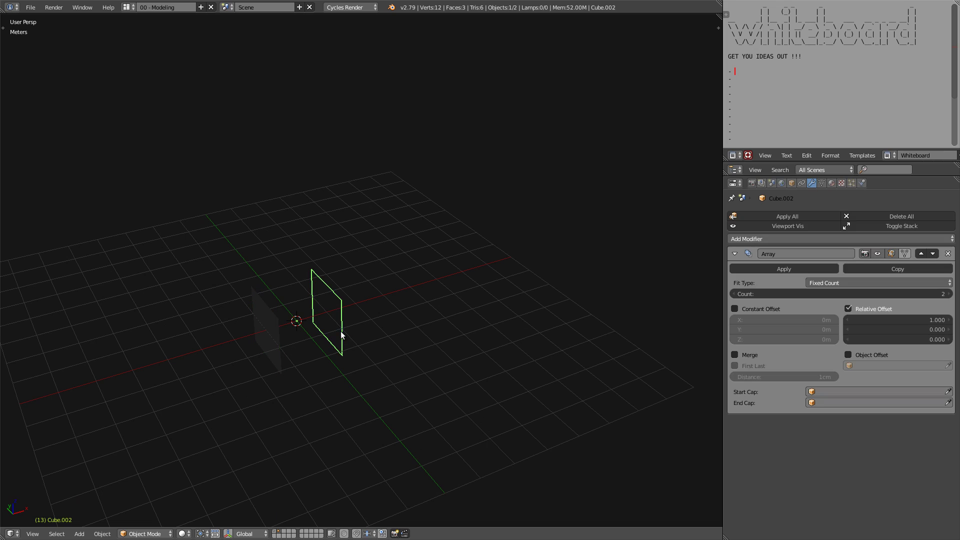
pyautogui.click(948, 254)
# - Snap the 3D cursor to the centre of the end face on the negative X side
pyautogui.rightClick(251, 343)
pyautogui.moveTo(251, 343); pyautogui.dragTo(245, 340, button='middle')
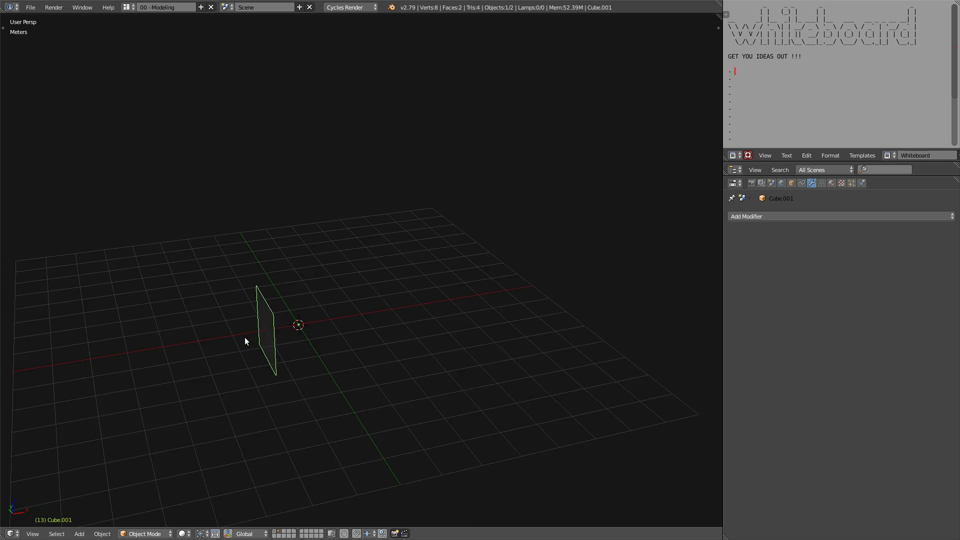
pyautogui.scroll(8, 246, 342)
pyautogui.press('Tab')
pyautogui.scroll(-6, 265, 328)
pyautogui.press('2')
pyautogui.rightClick(292, 273)
pyautogui.scroll(4, 293, 275)
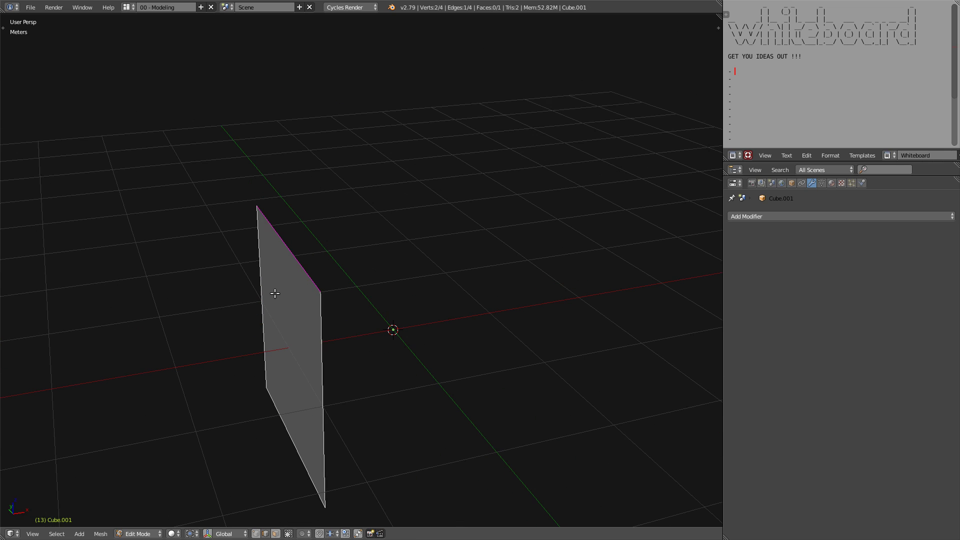
pyautogui.press('3')
pyautogui.rightClick(283, 328)
pyautogui.hotkey('shift', 's')
# - Extrude the end face's upper edge and rotate it 22.5° around the 3D cursor, locked to the normal Y axis
pyautogui.press('2')
pyautogui.rightClick(302, 277)
pyautogui.scroll(-4, 301, 277)
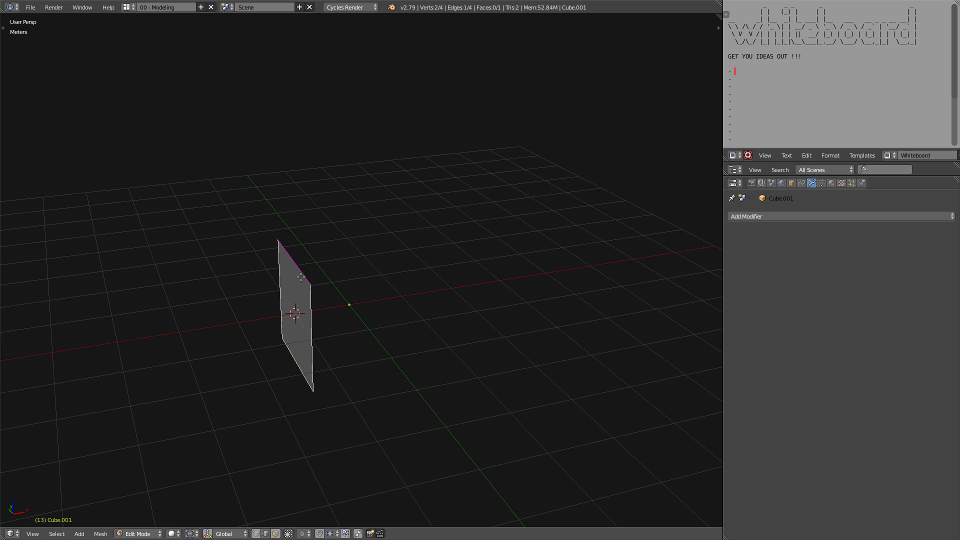
pyautogui.moveTo(300, 277); pyautogui.dragTo(343, 324, button='middle')
pyautogui.scroll(4, 351, 323)
pyautogui.press('e')
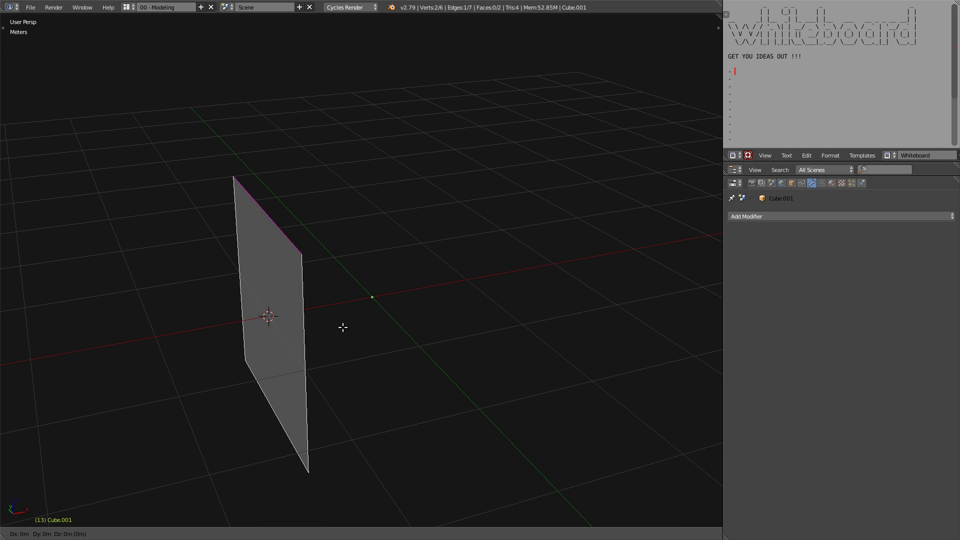
pyautogui.press('r')
pyautogui.hotkey('shift', 'y')
pyautogui.hotkey('shift', 'y')
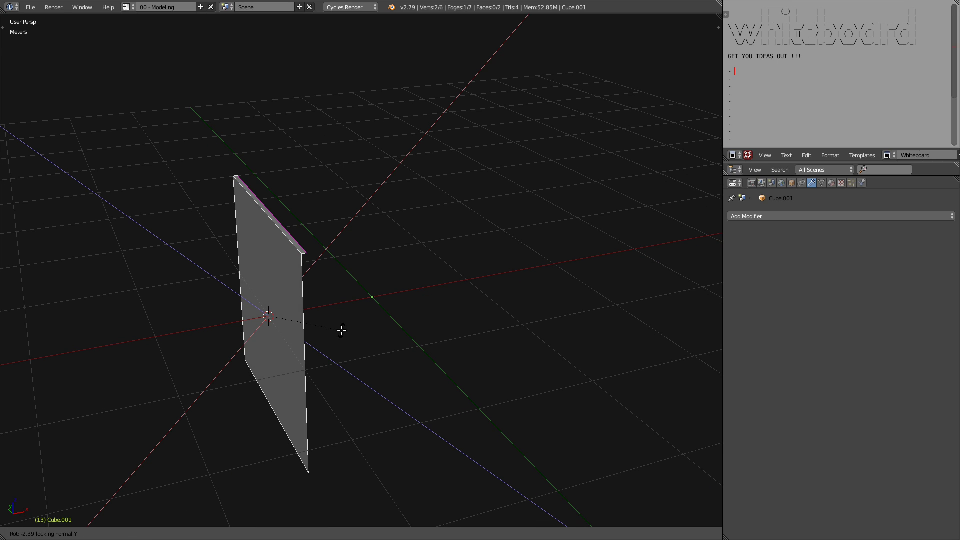
pyautogui.write('22.')
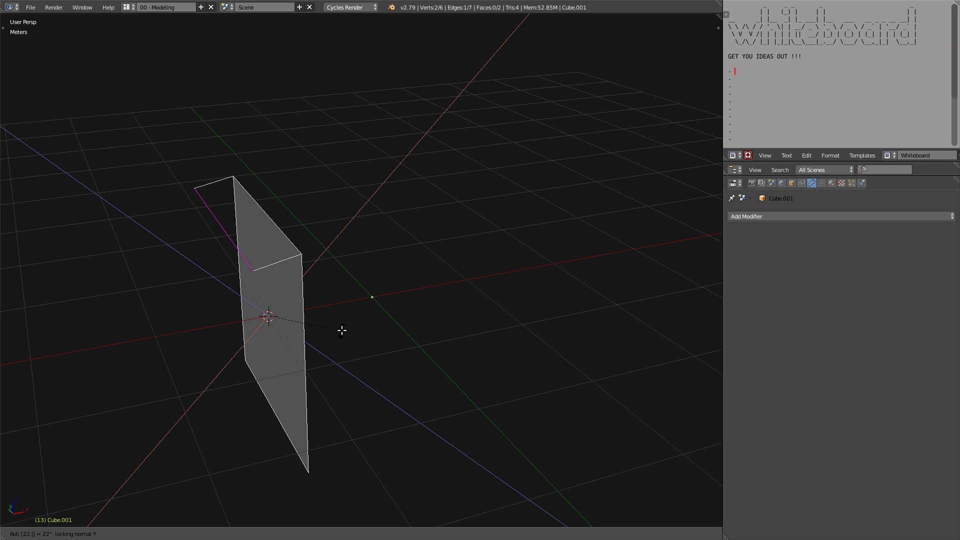
pyautogui.write('5')
pyautogui.press('Return')
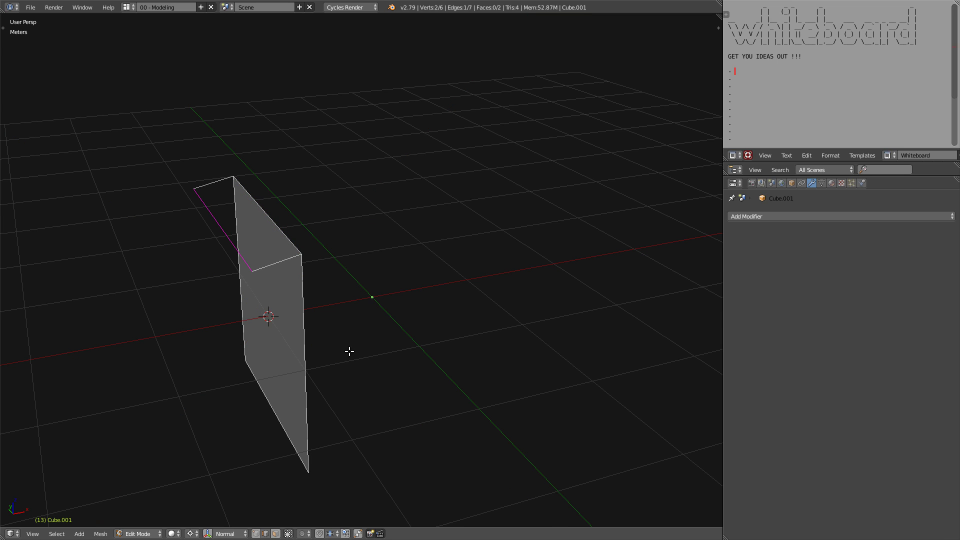
# - Repeat the extrude-and-rotate seven times to complete the half-round, and merge its overlapping vertices
pyautogui.hotkey('shift', 'r')
pyautogui.hotkey('shift', 'r')
pyautogui.hotkey('shift', 'r')
pyautogui.hotkey('shift', 'r')
pyautogui.hotkey('shift', 'r')
pyautogui.hotkey('shift', 'r')
pyautogui.hotkey('shift', 'r')
pyautogui.moveTo(349, 352); pyautogui.dragTo(266, 349, button='middle')
pyautogui.press('a')
pyautogui.press('w')
pyautogui.click(311, 347)
# - Fill the half-round's open sides and delete its original flat face, returning to Object Mode
pyautogui.press('f')
pyautogui.rightClick(259, 337)
pyautogui.press('x')
pyautogui.click(267, 351)
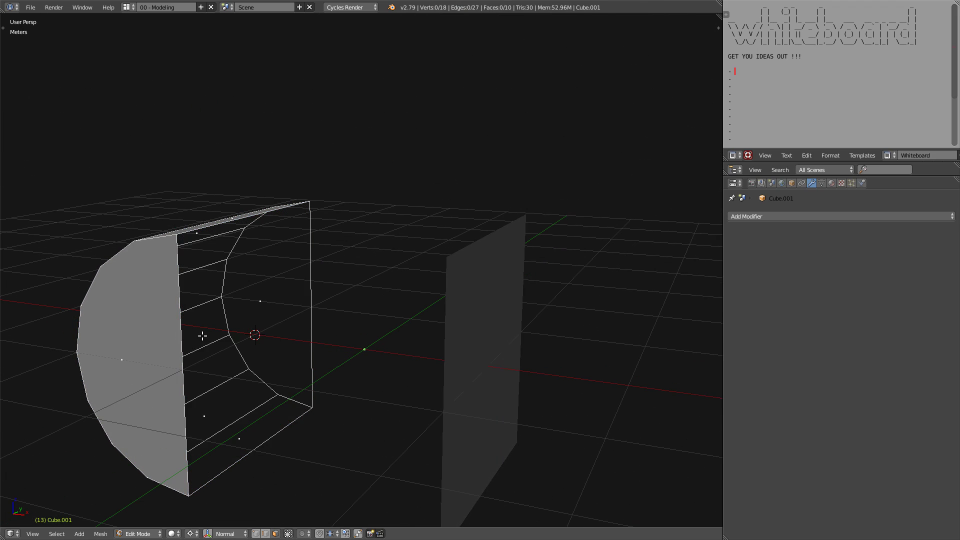
pyautogui.moveTo(202, 336); pyautogui.dragTo(300, 304, button='middle')
pyautogui.scroll(-5, 278, 297)
pyautogui.scroll(4, 300, 304)
pyautogui.press('Tab')
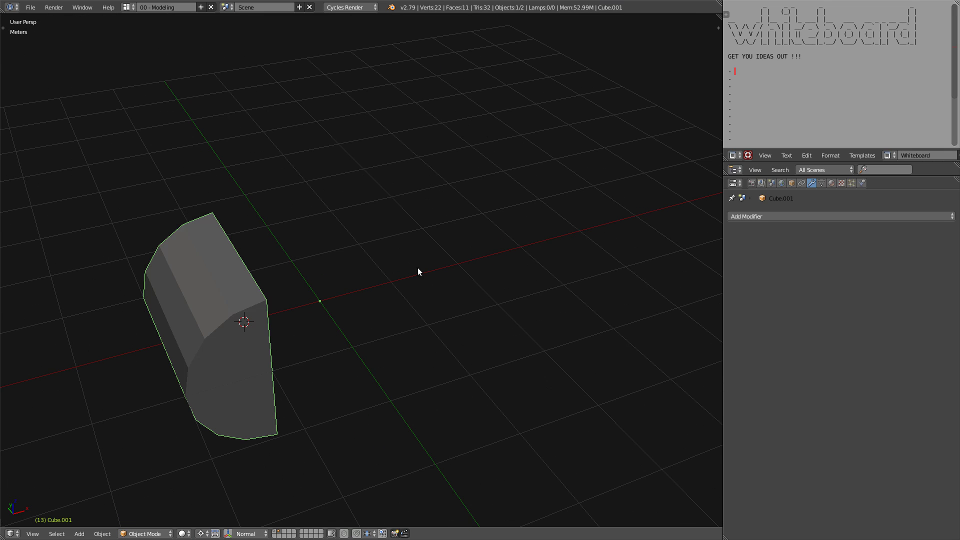
# - Extrude the other separated end face outward along positive X into a block
pyautogui.moveTo(435, 268); pyautogui.dragTo(384, 319, button='middle')
pyautogui.rightClick(391, 336)
pyautogui.press('Tab')
pyautogui.scroll(4, 398, 343)
pyautogui.press('Tab')
pyautogui.press('Tab')
pyautogui.press('a')
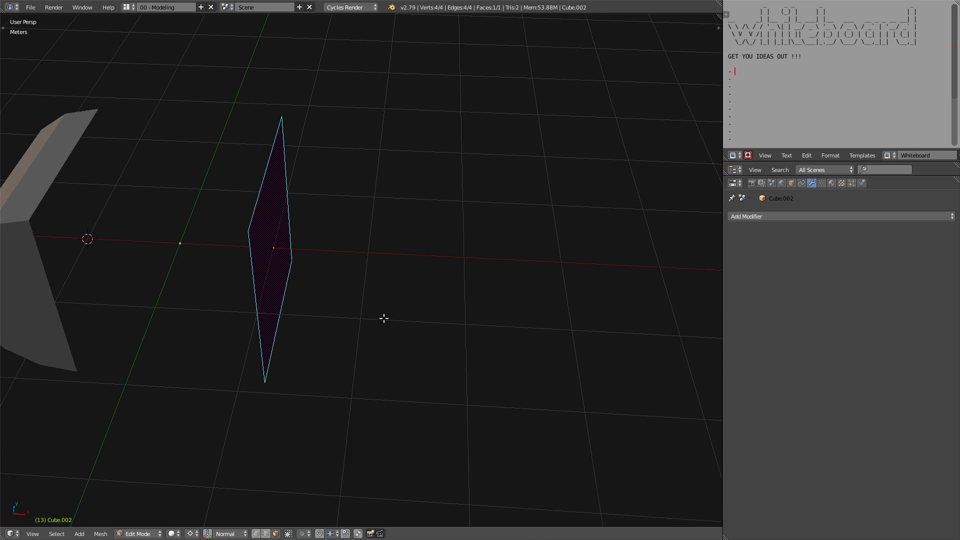
pyautogui.press('e')
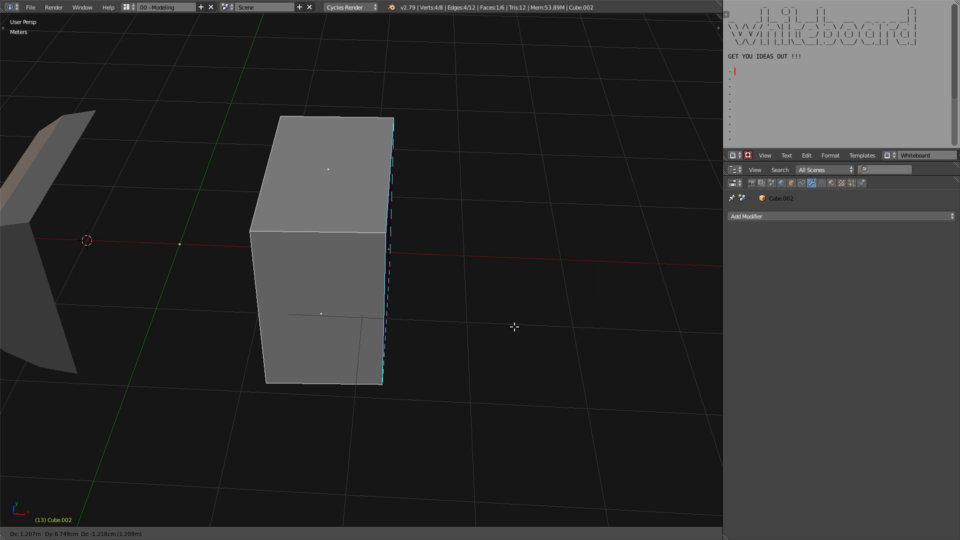
pyautogui.click(550, 329)
# - Scale the extruded face down within its own plane, excluding its normal Z axis, to taper the block
pyautogui.press('s')
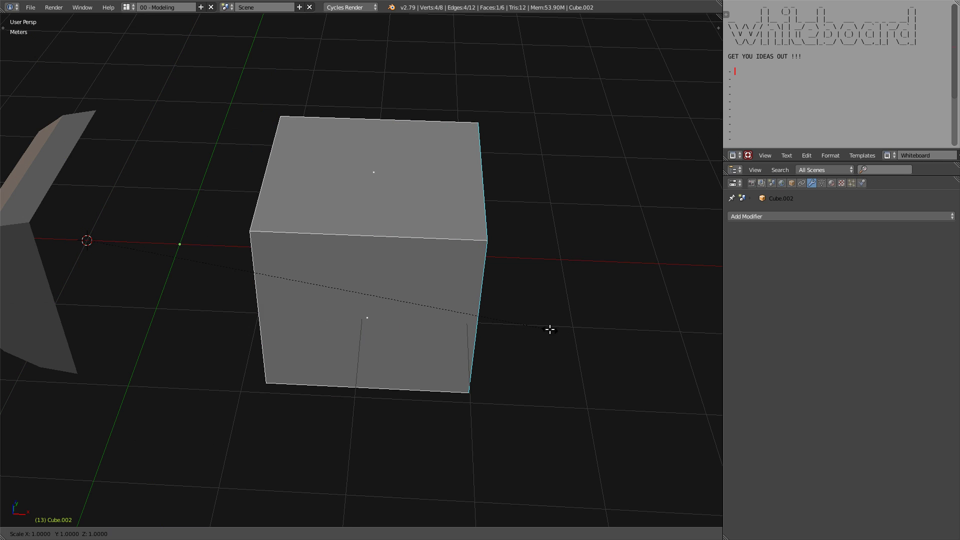
pyautogui.hotkey('shift', 'x')
pyautogui.hotkey('shift', 'x')
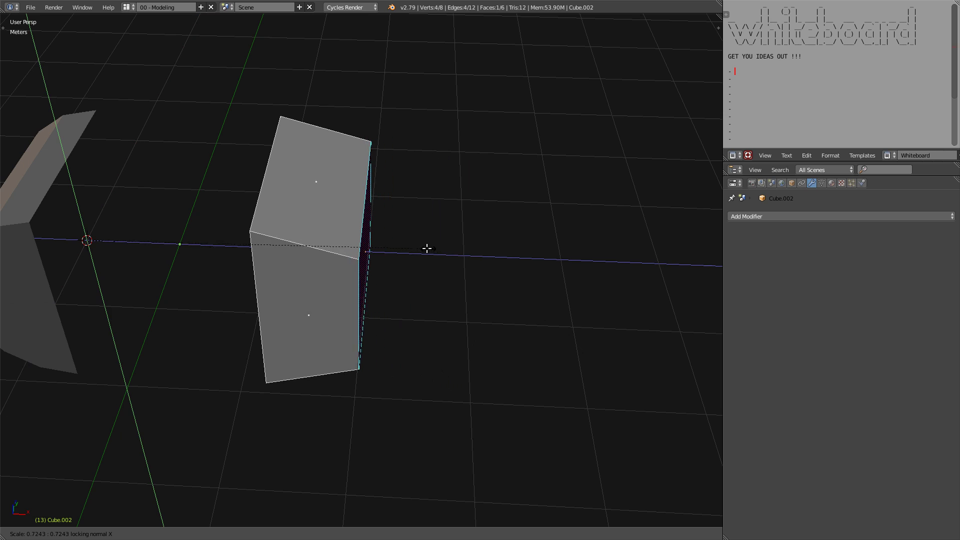
pyautogui.hotkey('shift', 'z')
pyautogui.hotkey('shift', 'z')
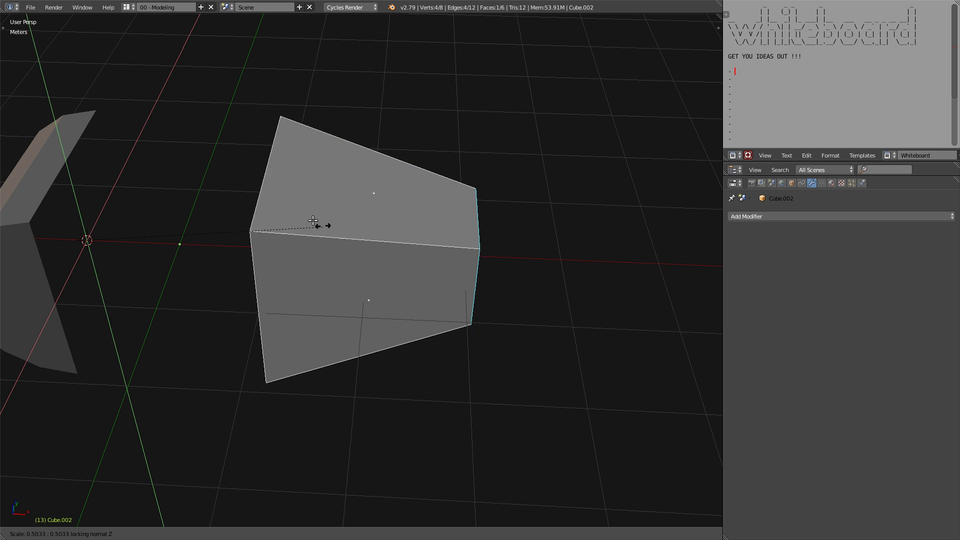
pyautogui.click(247, 216)
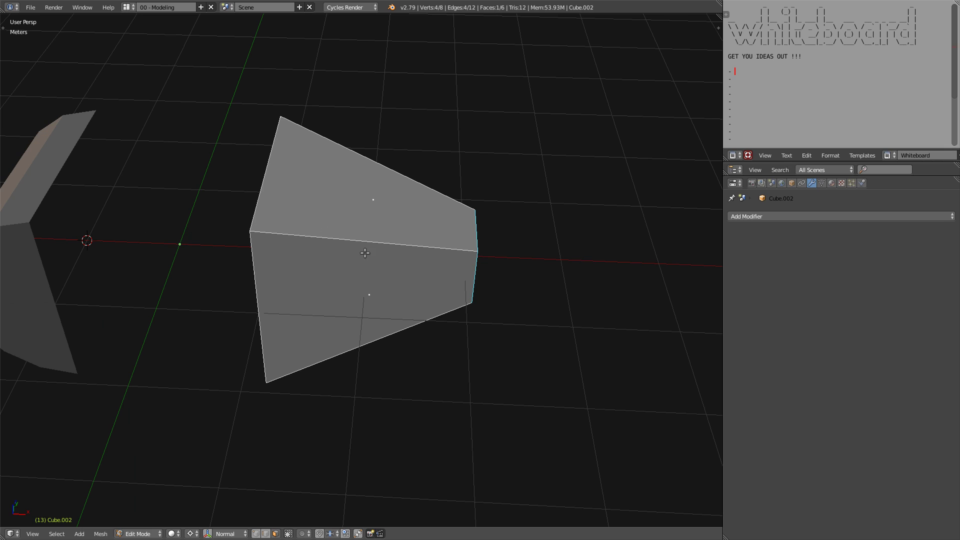
# - Move the tapered block's small end face inward along the global X axis by about 87 cm to shorten it
pyautogui.hotkey('ctrl', 'r')
pyautogui.press('Escape')
pyautogui.moveTo(364, 253); pyautogui.dragTo(508, 274, button='middle')
pyautogui.press('g')
pyautogui.press('x')
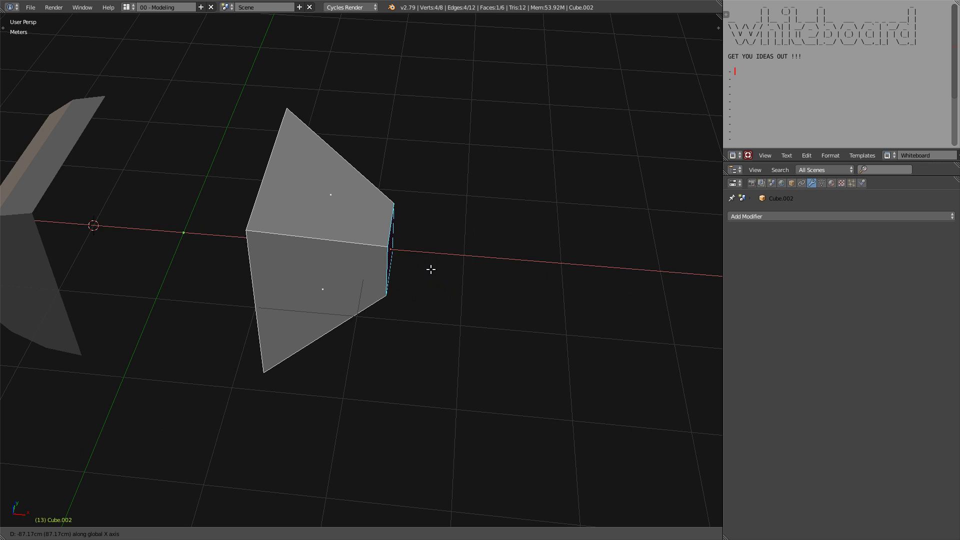
pyautogui.click(431, 269)
# - Add seven evenly spaced loop cuts along the tapered block's length, leaving them unslid
pyautogui.moveTo(431, 269); pyautogui.dragTo(437, 270, button='middle')
pyautogui.hotkey('ctrl', 'r')
pyautogui.scroll(4, 332, 251)
pyautogui.click(332, 250)
pyautogui.rightClick(332, 250)
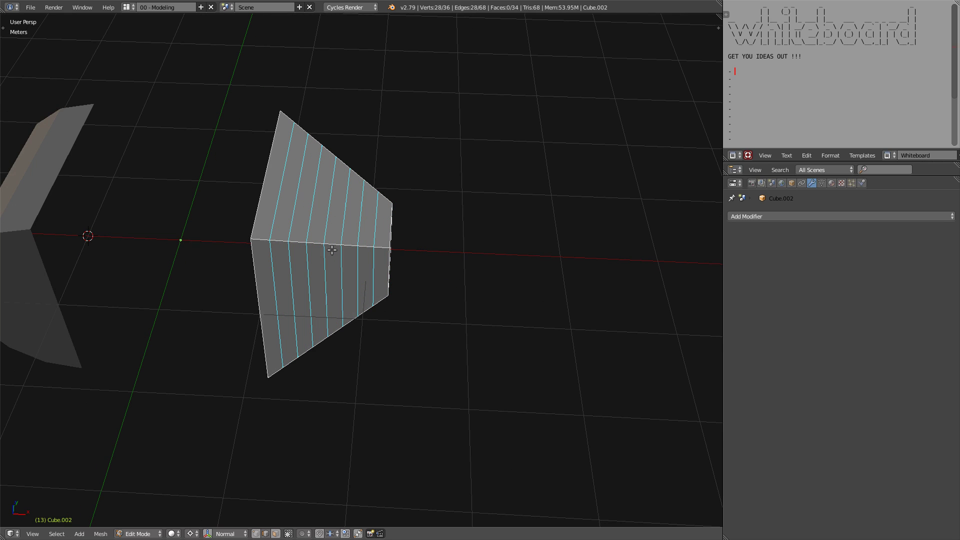
# - Give the loop cuts a smoothness of -0.320 with Inverse Square falloff and Even enabled, and return to Object Mode
pyautogui.press('F6')
pyautogui.moveTo(469, 289); pyautogui.dragTo(434, 289)
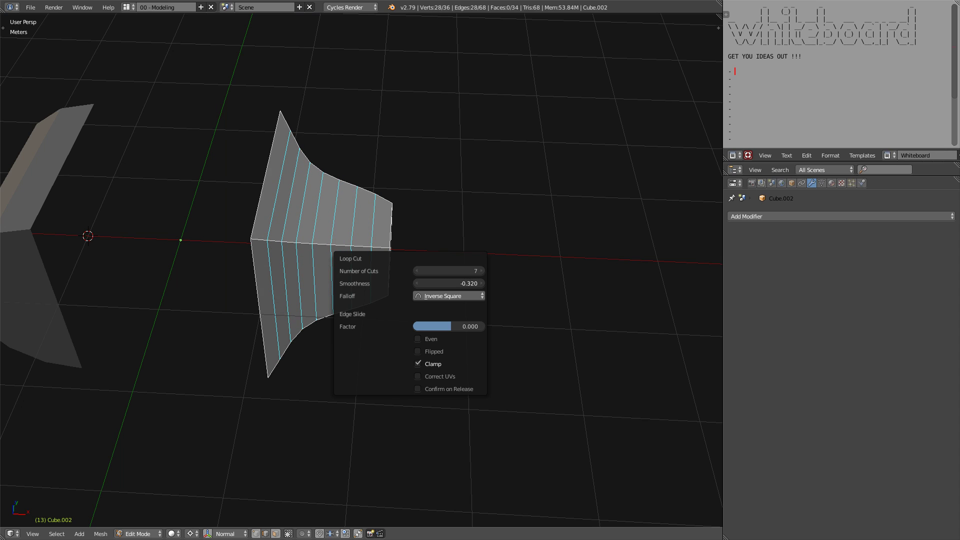
pyautogui.click(418, 339)
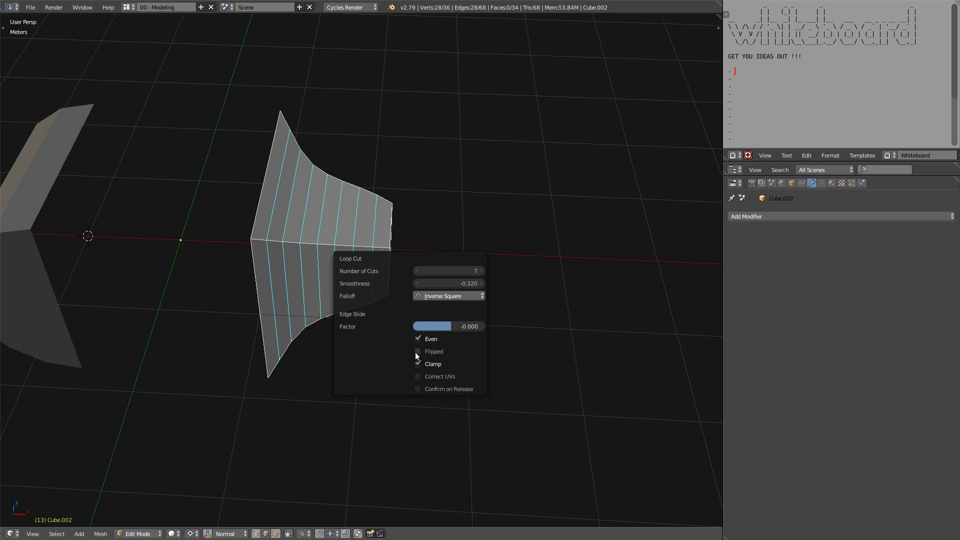
pyautogui.moveTo(376, 382); pyautogui.dragTo(338, 306, button='middle')
pyautogui.scroll(-4, 250, 284)
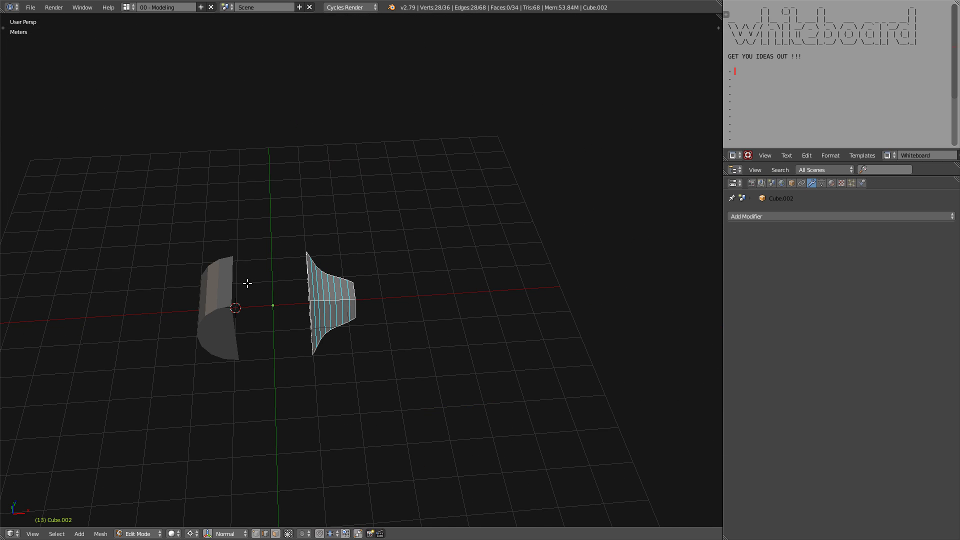
pyautogui.press('Tab')
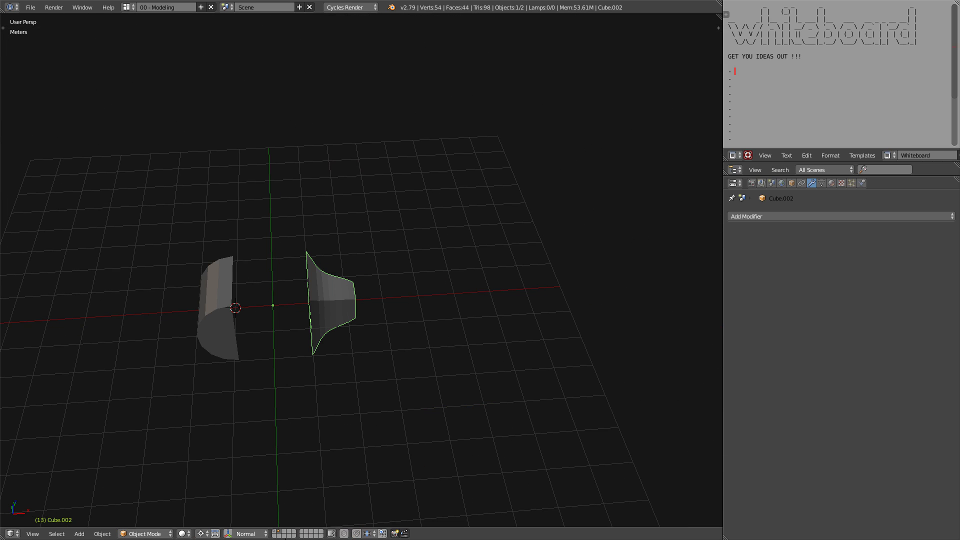
# - Show the arrayed cube's layer alongside the end pieces and set the cube's Array count to 1
pyautogui.keyDown('shift'); pyautogui.click(275, 532); pyautogui.keyUp('shift')
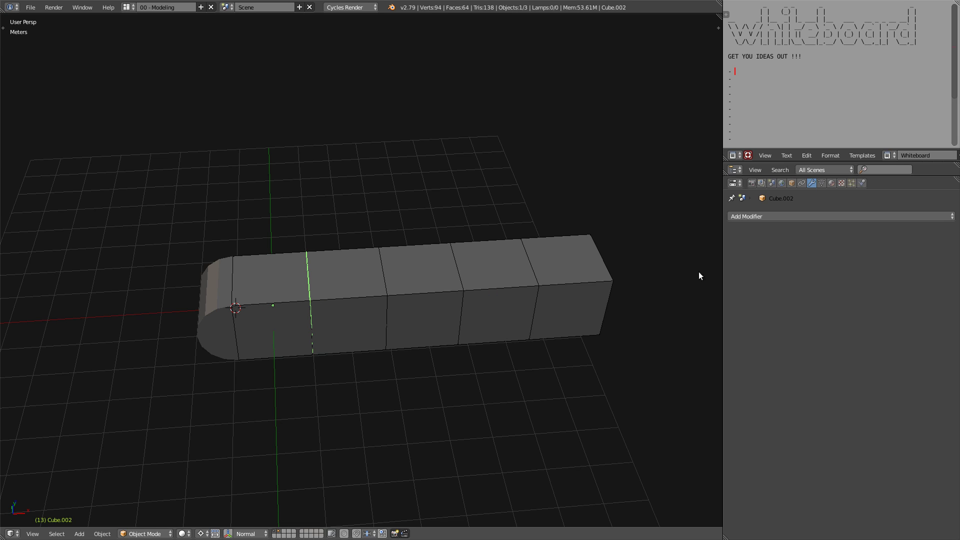
pyautogui.rightClick(344, 269)
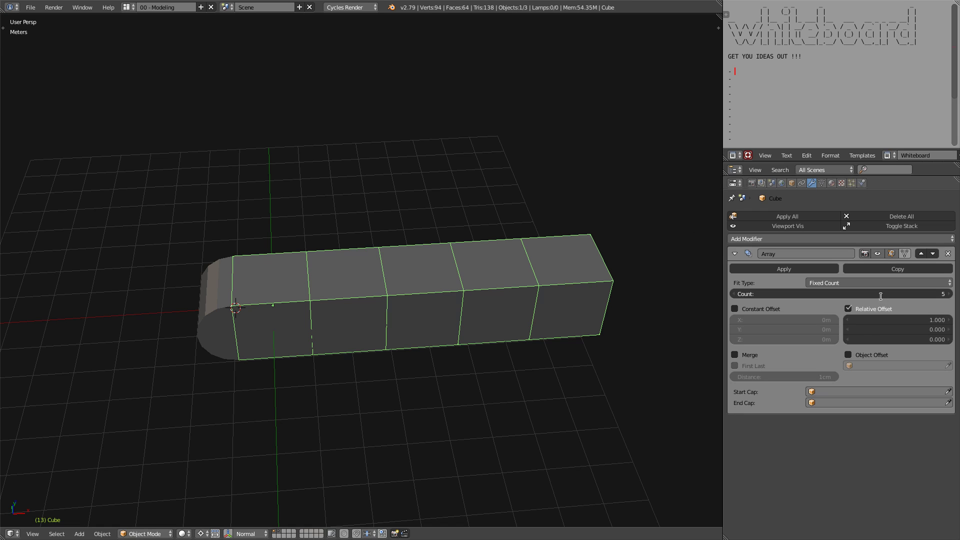
pyautogui.moveTo(881, 296); pyautogui.dragTo(800, 296)
pyautogui.moveTo(365, 280); pyautogui.dragTo(340, 283, button='middle')
pyautogui.scroll(5, 320, 286)
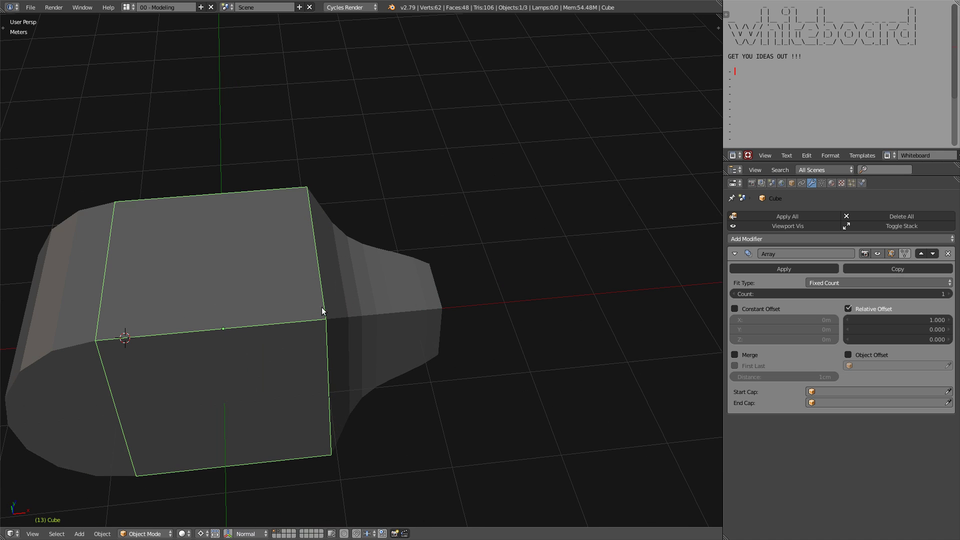
# - Isolate the half-round end piece in local view
pyautogui.scroll(-5, 313, 308)
pyautogui.moveTo(225, 346); pyautogui.dragTo(187, 348, button='middle')
pyautogui.rightClick(182, 346)
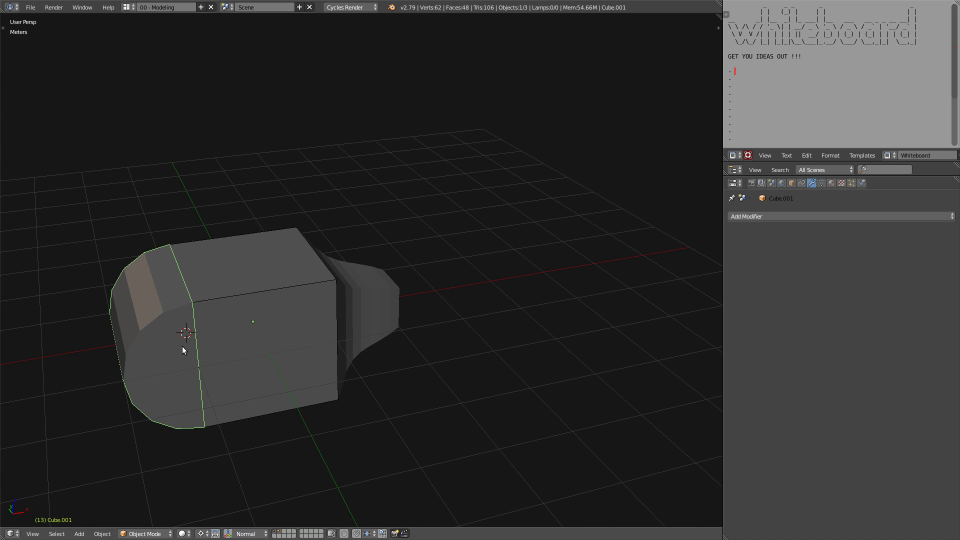
pyautogui.moveTo(133, 300); pyautogui.dragTo(297, 348, button='middle')
pyautogui.press('KP_Divide')
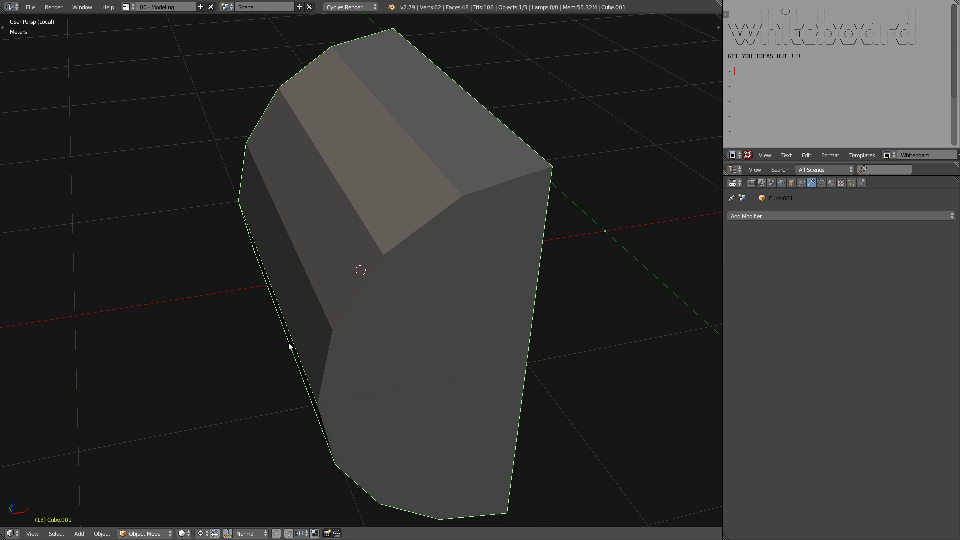
pyautogui.scroll(-3, 322, 313)
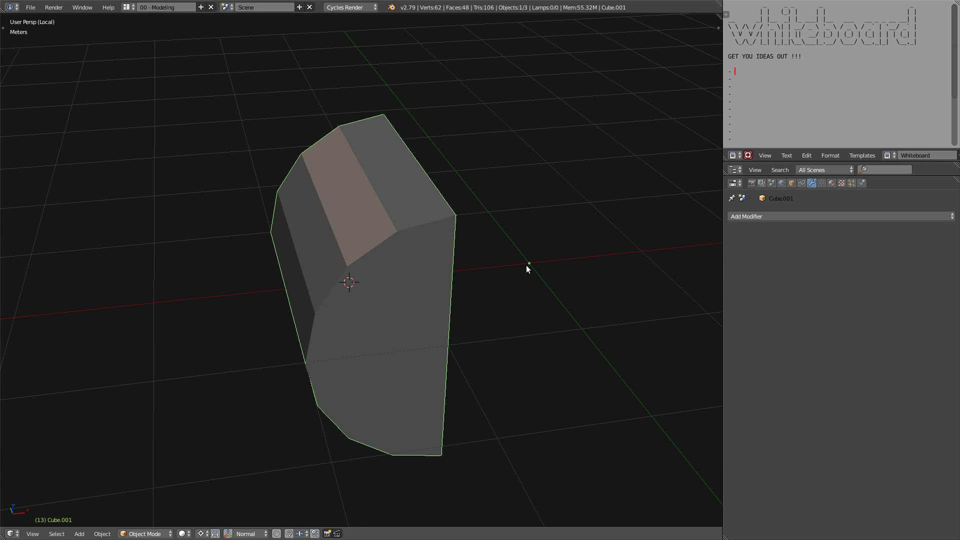
# - Snap the 3D cursor to the middle of the half-round's outermost edge and set the object's origin there
pyautogui.moveTo(538, 263); pyautogui.dragTo(466, 275, button='middle')
pyautogui.press('Tab')
pyautogui.keyDown('shift'); pyautogui.rightClick(457, 272); pyautogui.keyUp('shift')
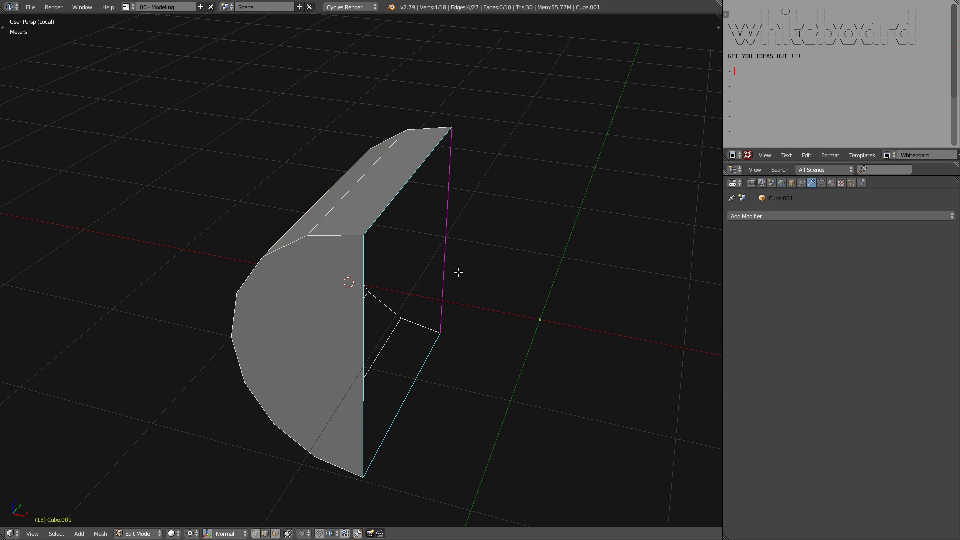
pyautogui.moveTo(306, 282); pyautogui.dragTo(379, 351, button='middle')
pyautogui.rightClick(359, 313)
pyautogui.hotkey('shift', 's')
pyautogui.click(389, 383)
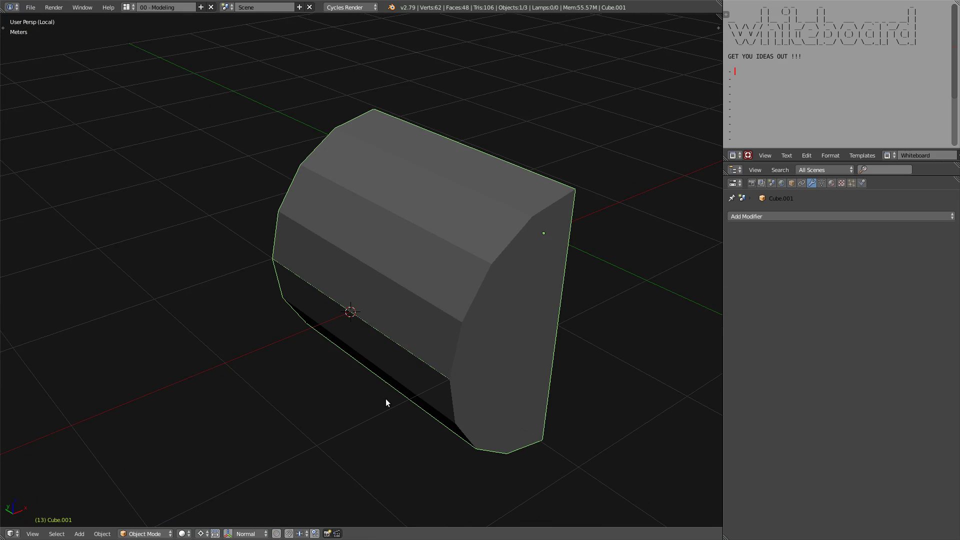
pyautogui.moveTo(388, 368); pyautogui.dragTo(380, 320, button='middle')
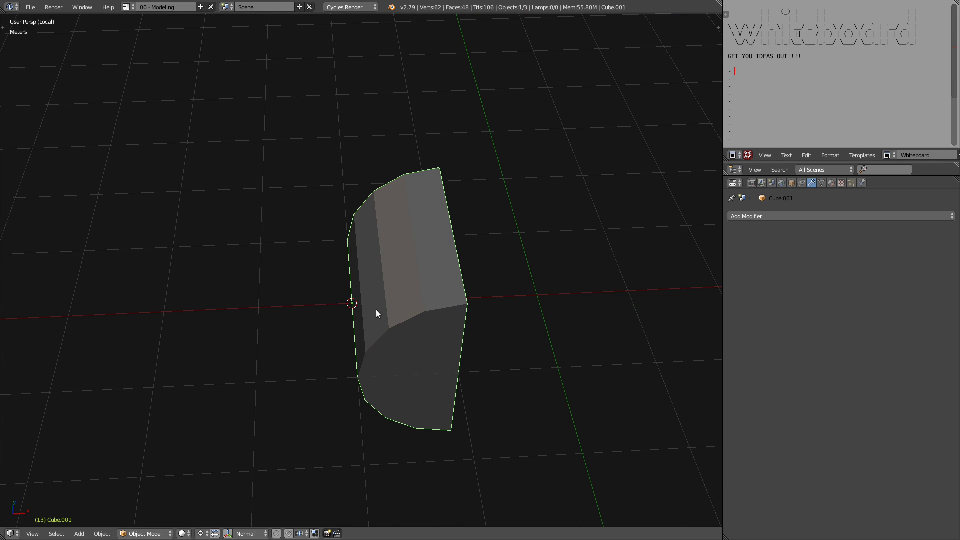
# - Clear the half-round's location to place it at the world origin, and show the full scene again in wireframe
pyautogui.hotkey('shift', 'c')
pyautogui.moveTo(388, 314); pyautogui.dragTo(396, 322, button='middle')
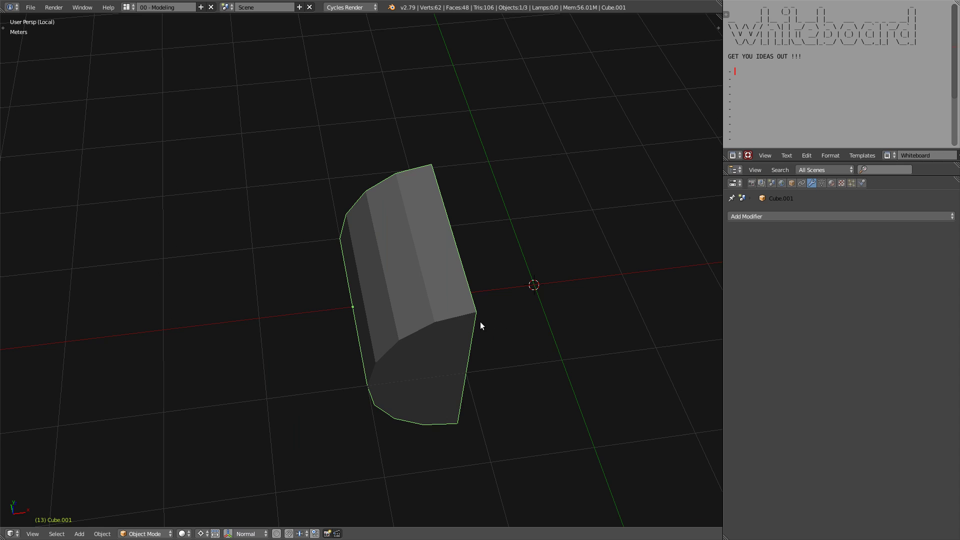
pyautogui.moveTo(480, 322)
pyautogui.mouseDown(button='middle')
pyautogui.moveTo(400, 307)
pyautogui.moveTo(422, 313)
pyautogui.moveTo(375, 328)
pyautogui.moveTo(360, 316)
pyautogui.moveTo(375, 346)
pyautogui.moveTo(365, 332)
pyautogui.mouseUp(button='middle')
pyautogui.hotkey('shift', 'w')
pyautogui.rightClick(401, 308)
pyautogui.hotkey('alt', 'g')
pyautogui.press('KP_Divide')
pyautogui.press('z')
# - Examine how the half-round's origin lines up with the cube's origin by selecting each object in turn
pyautogui.rightClick(397, 330)
pyautogui.rightClick(394, 337)
pyautogui.scroll(2, 376, 329)
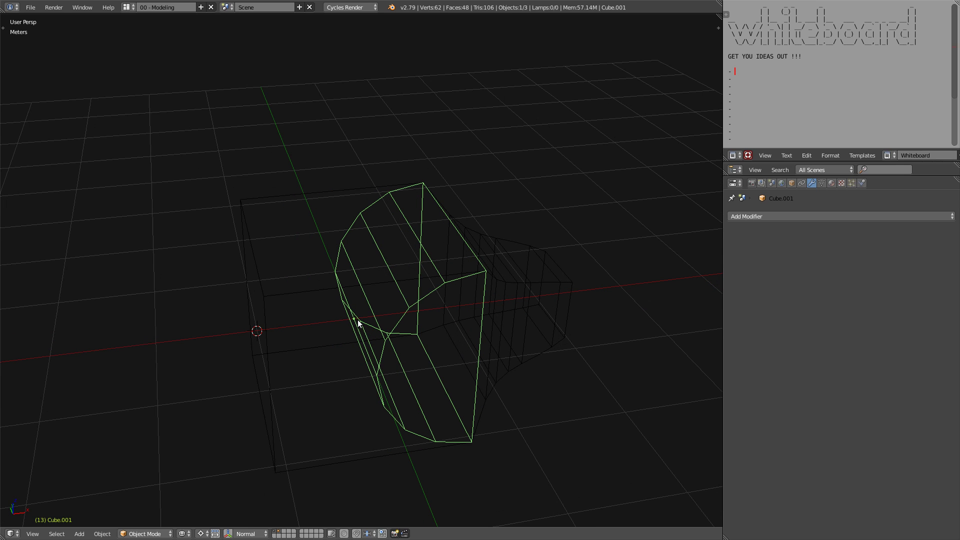
pyautogui.rightClick(359, 284)
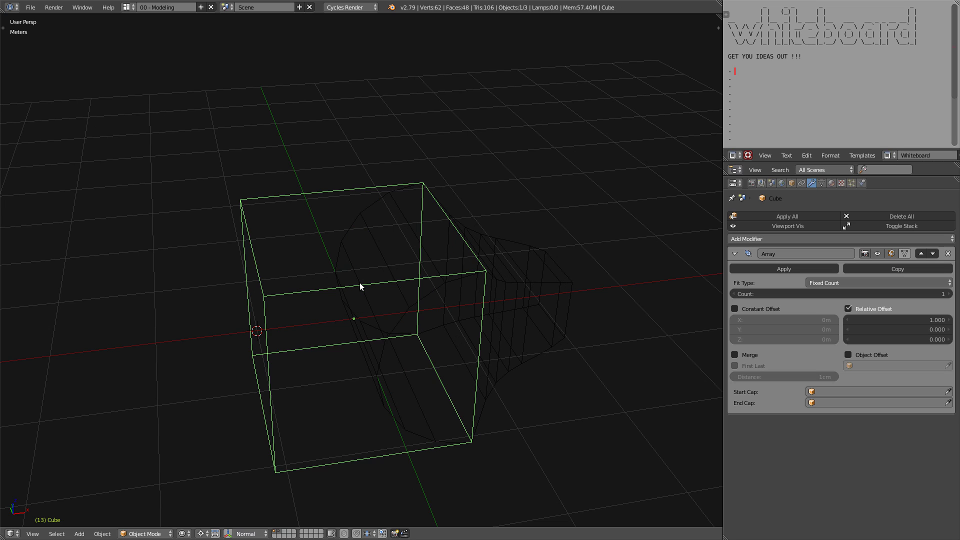
pyautogui.rightClick(385, 335)
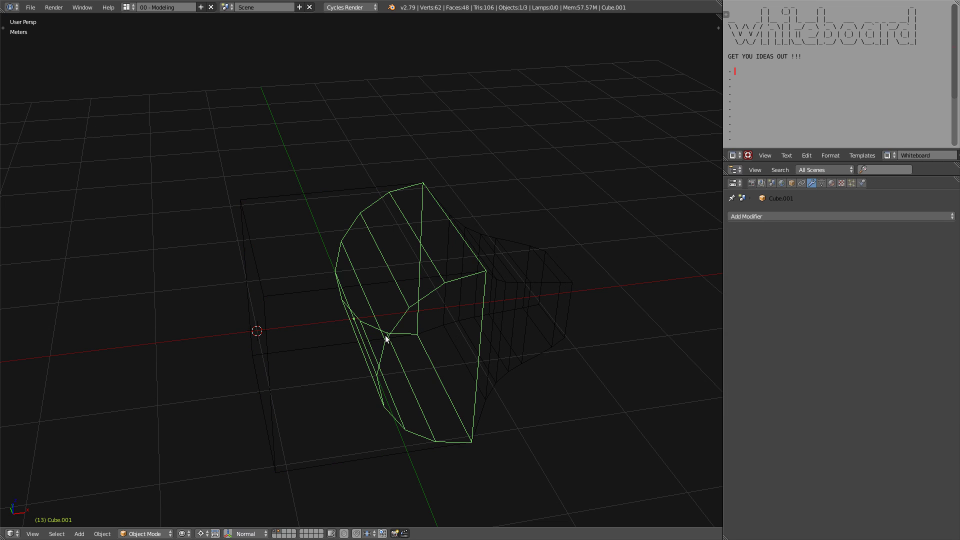
pyautogui.scroll(5, 362, 333)
pyautogui.scroll(-5, 355, 329)
pyautogui.moveTo(355, 331)
pyautogui.mouseDown(button='middle')
pyautogui.moveTo(386, 296)
pyautogui.moveTo(422, 306)
pyautogui.moveTo(403, 323)
pyautogui.moveTo(386, 313)
pyautogui.moveTo(359, 321)
pyautogui.mouseUp(button='middle')
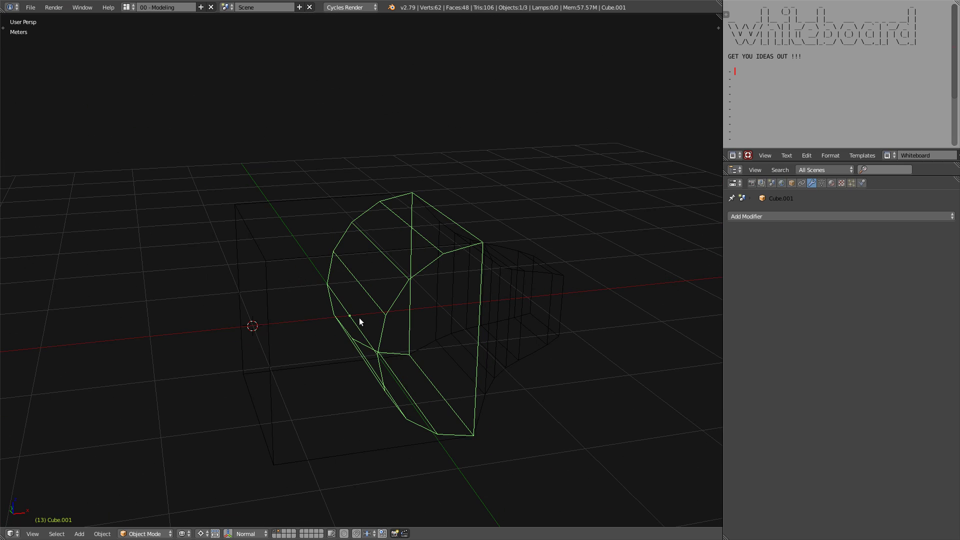
# - Assign the half-round, Cube.001, as the Start Cap of the cube's Array modifier
pyautogui.rightClick(328, 263)
pyautogui.click(835, 391)
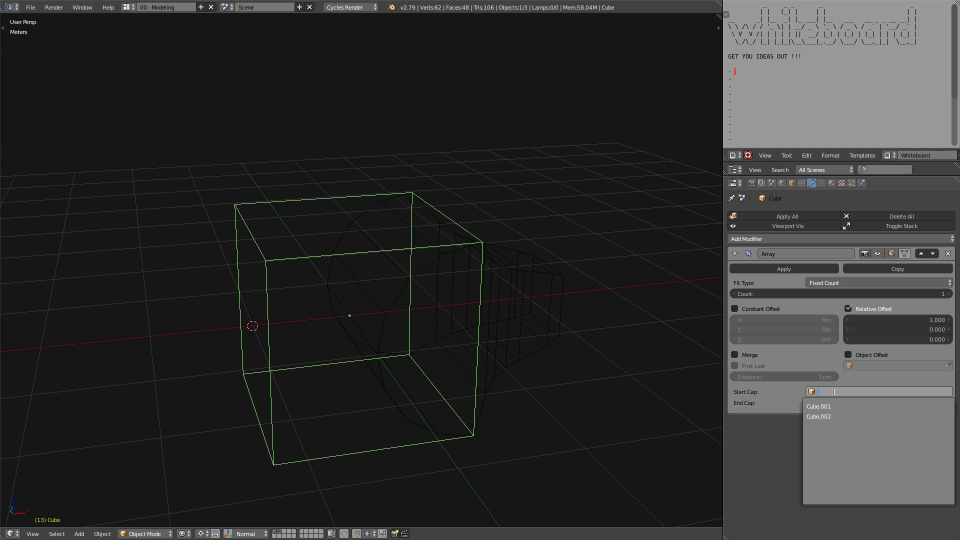
pyautogui.rightClick(400, 301)
pyautogui.rightClick(392, 299)
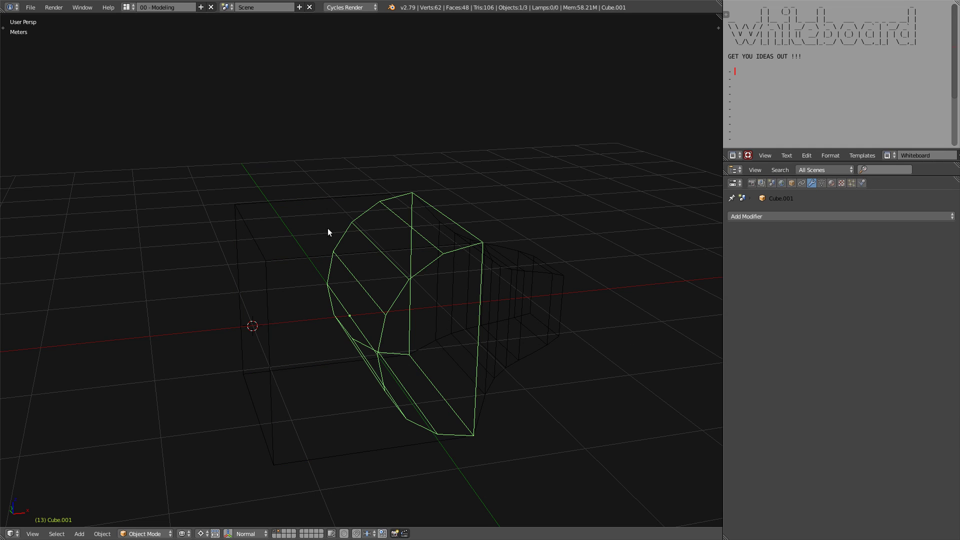
pyautogui.rightClick(299, 254)
pyautogui.click(825, 391)
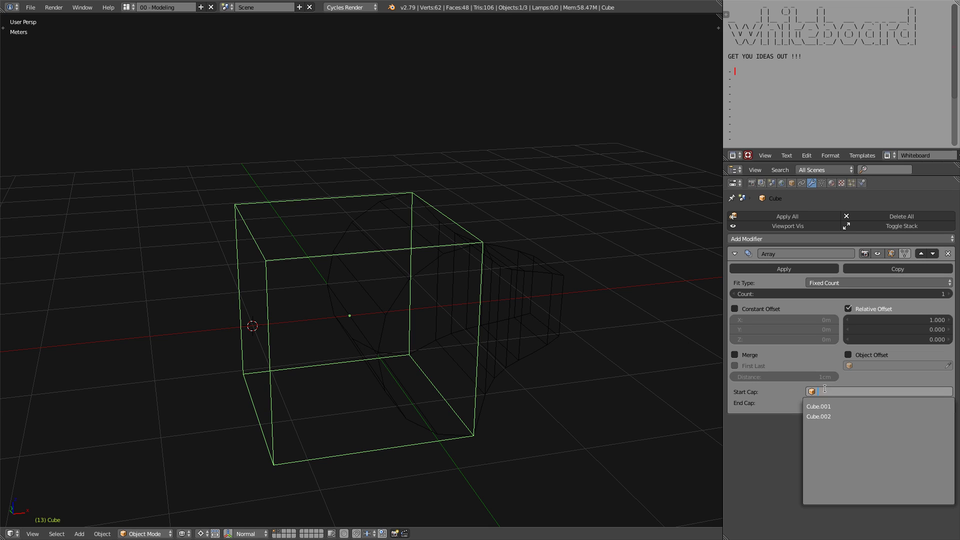
pyautogui.click(820, 406)
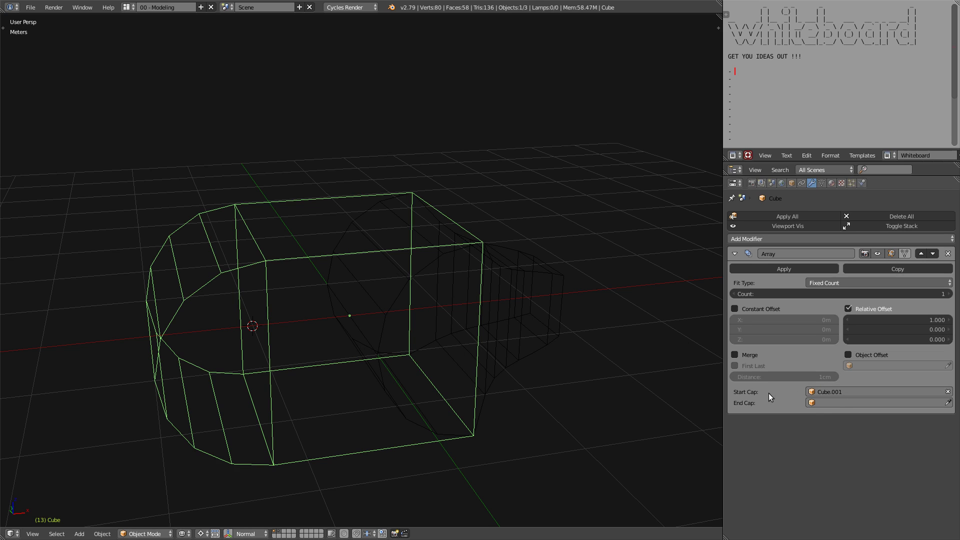
# - Inspect the cube with its rounded start cap in solid shading and switch back to wireframe
pyautogui.rightClick(388, 316)
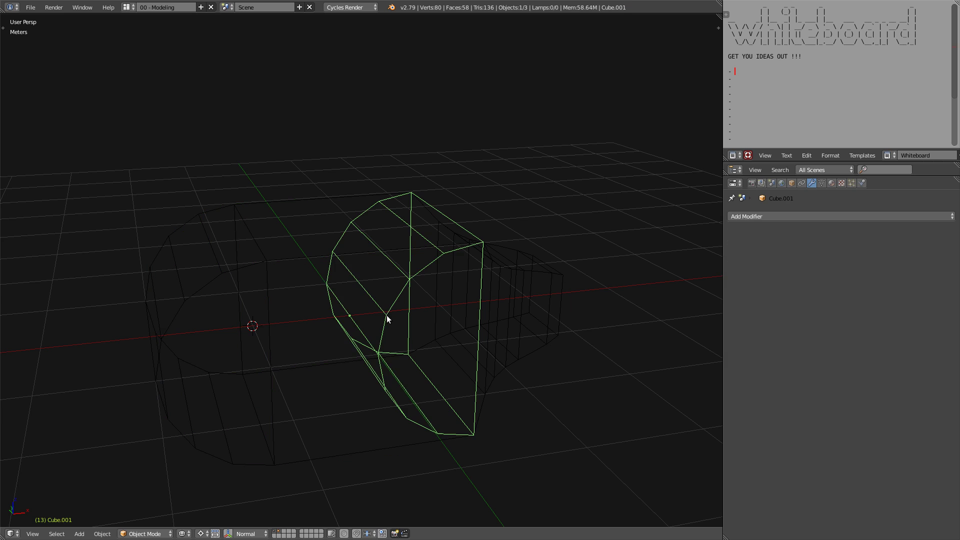
pyautogui.rightClick(255, 299)
pyautogui.press('z')
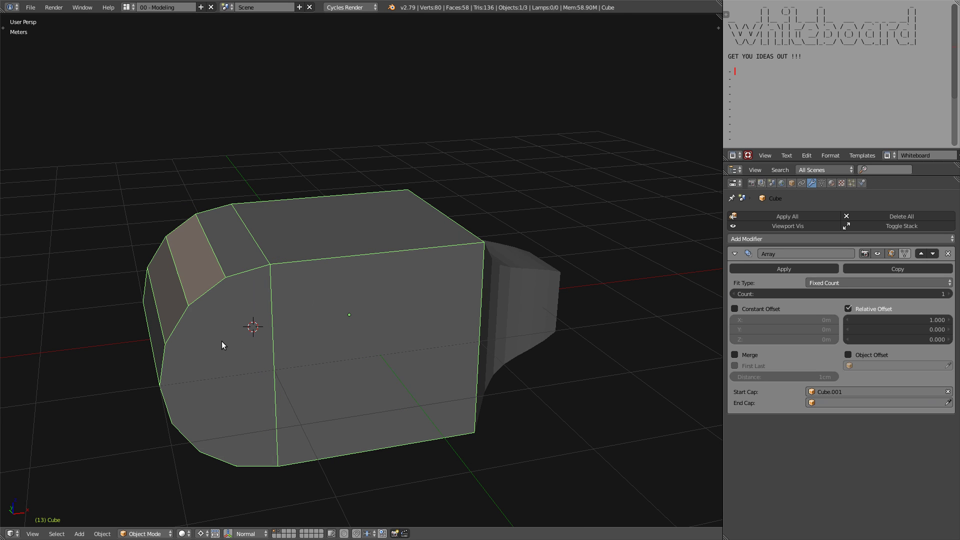
pyautogui.press('z')
# - Snap the 3D cursor to the tapered piece's small end face and set the object's origin there
pyautogui.rightClick(528, 296)
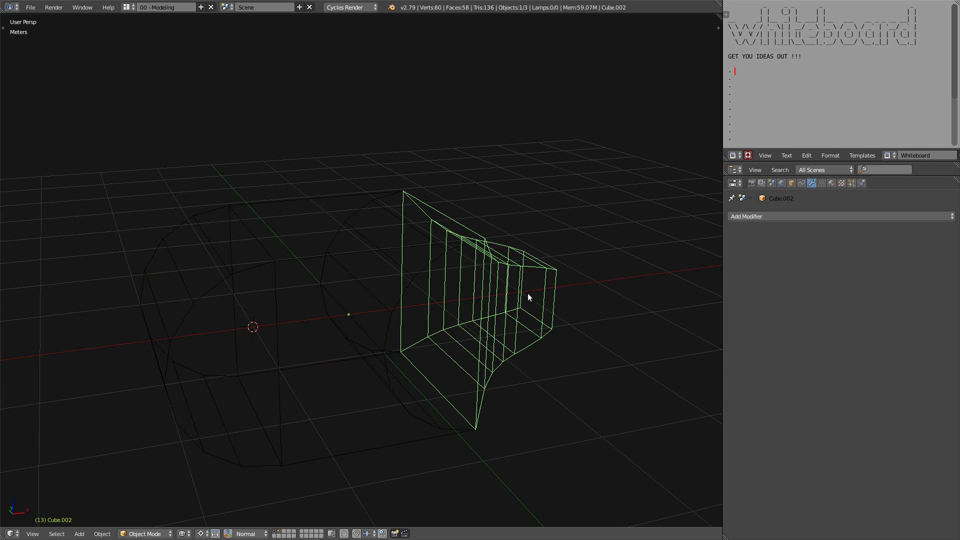
pyautogui.moveTo(528, 295); pyautogui.dragTo(544, 325, button='middle')
pyautogui.press('Tab')
pyautogui.press('a')
pyautogui.rightClick(546, 306)
pyautogui.hotkey('shift', 's')
pyautogui.press('Tab')
pyautogui.hotkey('ctrl', 'shift', 'alt', 'c')
# - Reset the 3D cursor to the world center and clear the tapered piece's location to bring it there
pyautogui.moveTo(471, 345); pyautogui.dragTo(420, 356, button='middle')
pyautogui.hotkey('shift', 'c')
pyautogui.moveTo(364, 307); pyautogui.dragTo(364, 343, button='middle')
pyautogui.moveTo(351, 311)
pyautogui.mouseDown(button='middle')
pyautogui.moveTo(355, 334)
pyautogui.moveTo(342, 296)
pyautogui.mouseUp(button='middle')
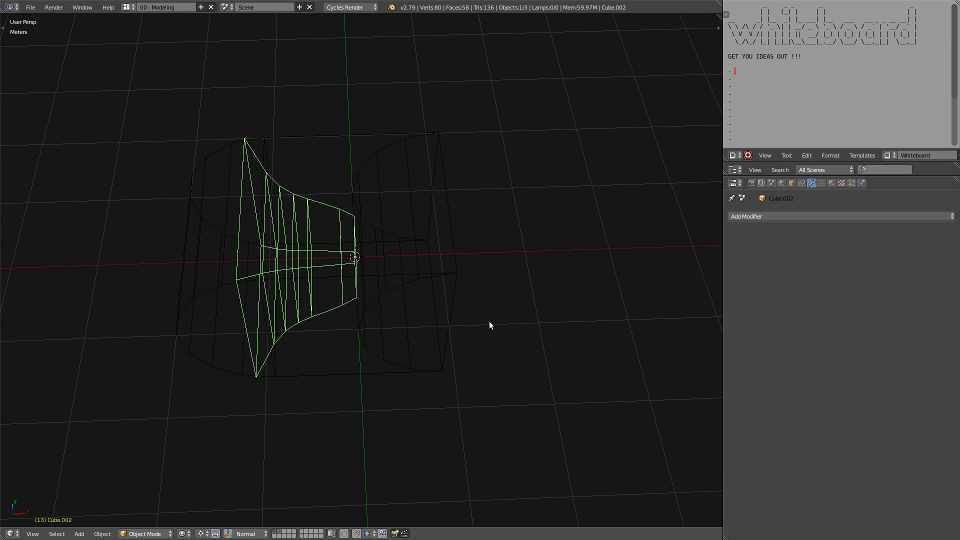
pyautogui.press('s')
pyautogui.press('Escape')
pyautogui.press('s')
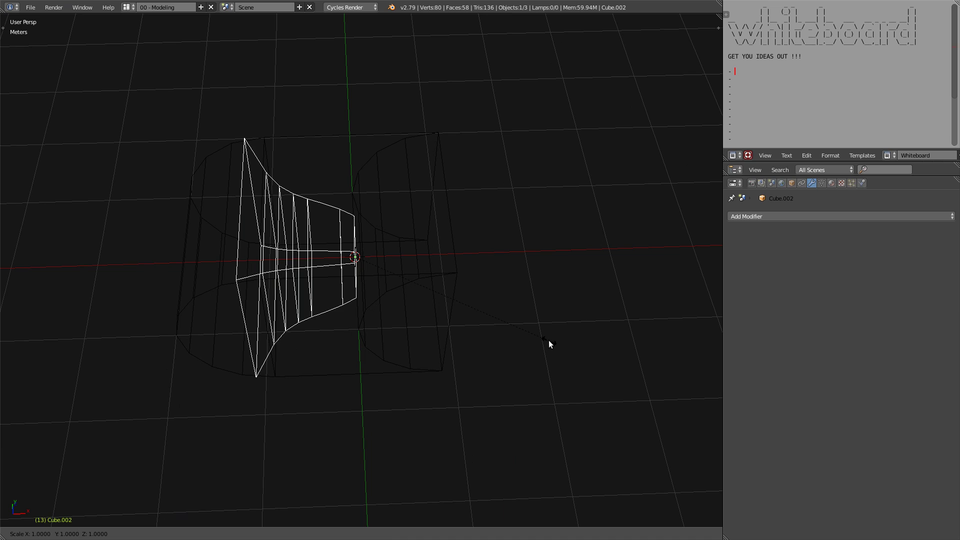
pyautogui.press('y')
pyautogui.press('y')
pyautogui.press('Escape')
# - Set the transform orientation to Global and scale the tapered piece to about 0.75 along its local X axis
pyautogui.hotkey('alt', 'space')
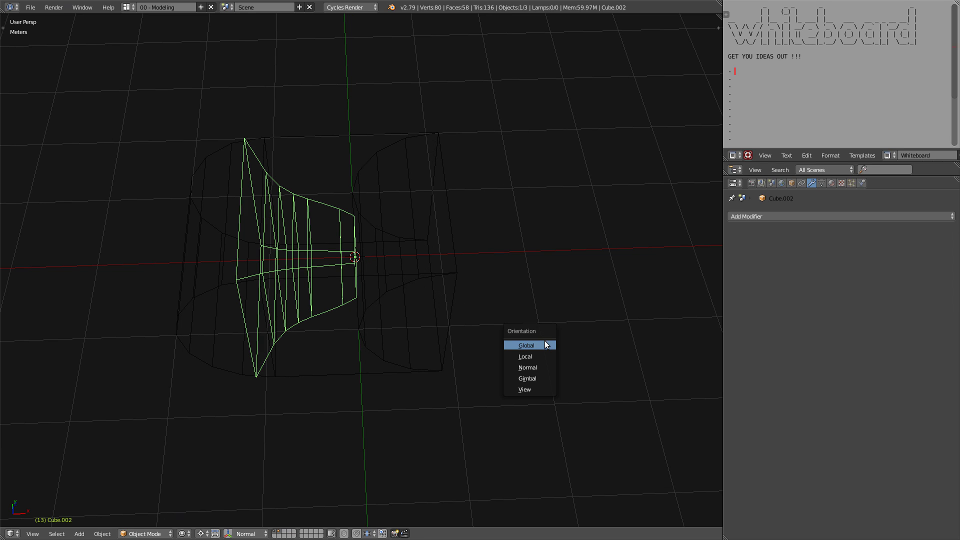
pyautogui.click(545, 341)
pyautogui.press('s')
pyautogui.press('x')
pyautogui.press('x')
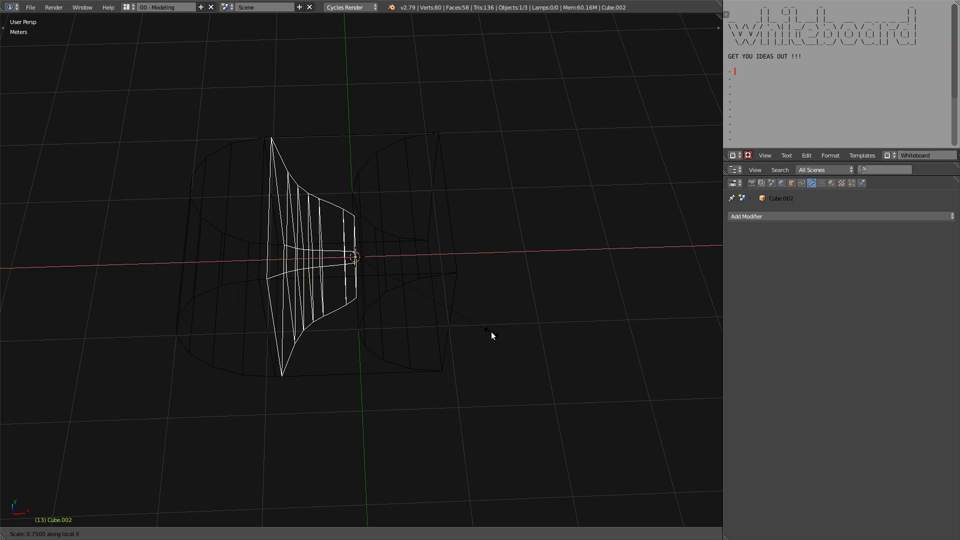
pyautogui.click(497, 332)
pyautogui.moveTo(418, 299); pyautogui.dragTo(403, 289, button='middle')
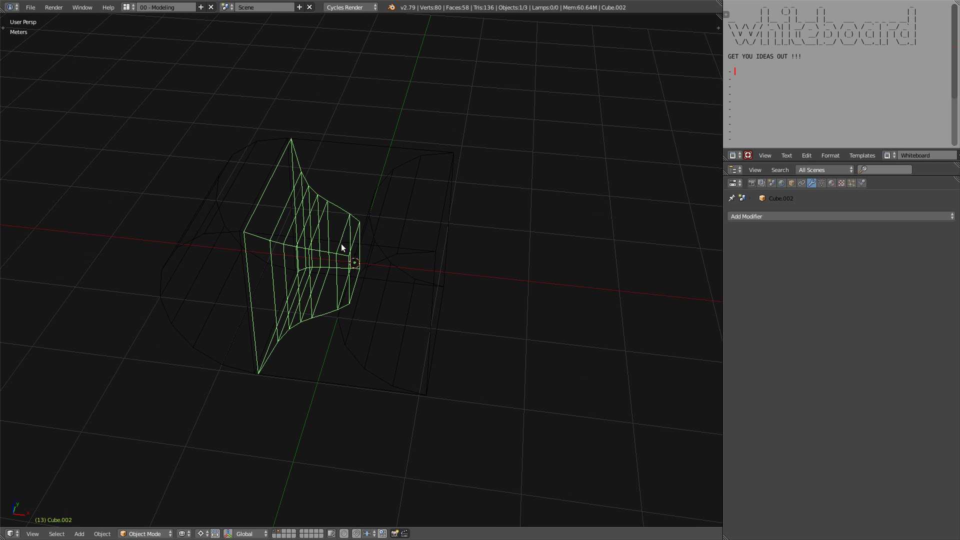
# - Choose the tapered piece, Cube.002, as the End Cap of the cube's Array modifier
pyautogui.rightClick(365, 246)
pyautogui.click(874, 403)
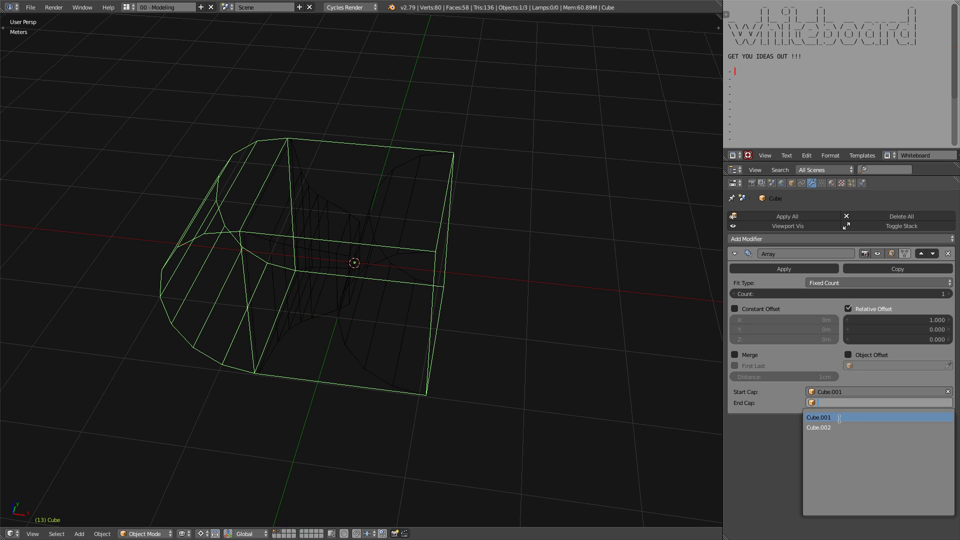
pyautogui.click(839, 426)
# - Select the tapered piece, Cube.002, and open its mesh for editing
pyautogui.moveTo(307, 245)
pyautogui.mouseDown(button='middle')
pyautogui.moveTo(471, 292)
pyautogui.moveTo(310, 224)
pyautogui.moveTo(296, 229)
pyautogui.moveTo(291, 249)
pyautogui.mouseUp(button='middle')
pyautogui.rightClick(283, 252)
pyautogui.press('Tab')
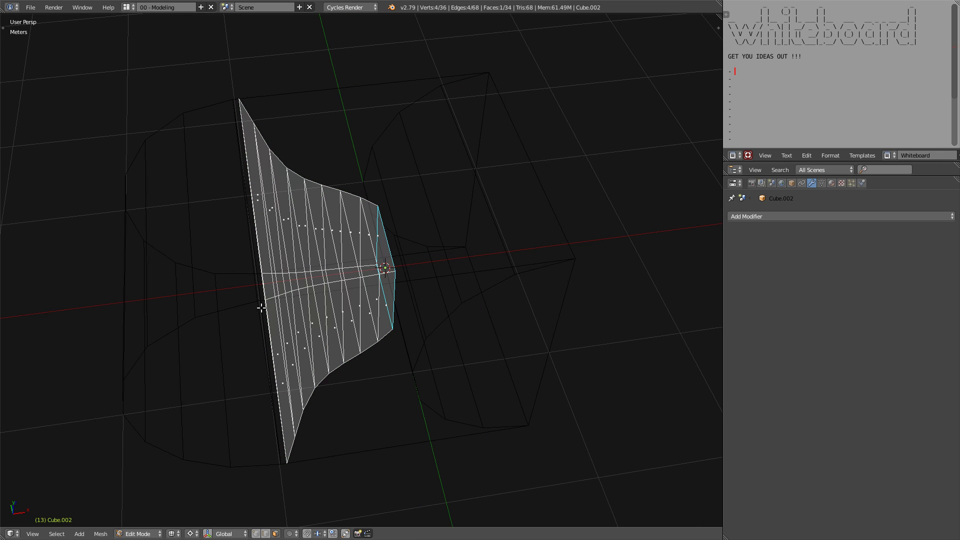
pyautogui.press('a')
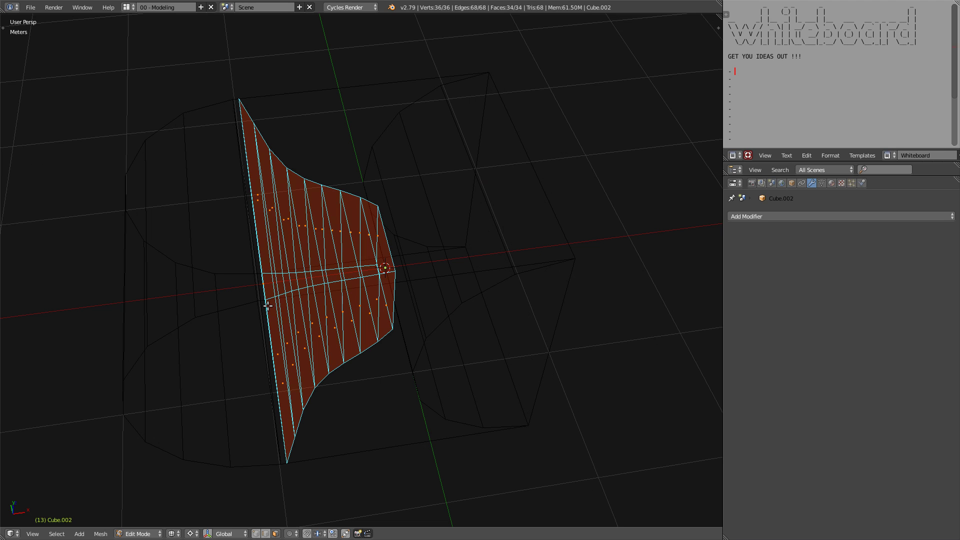
pyautogui.moveTo(268, 306); pyautogui.dragTo(252, 300, button='middle')
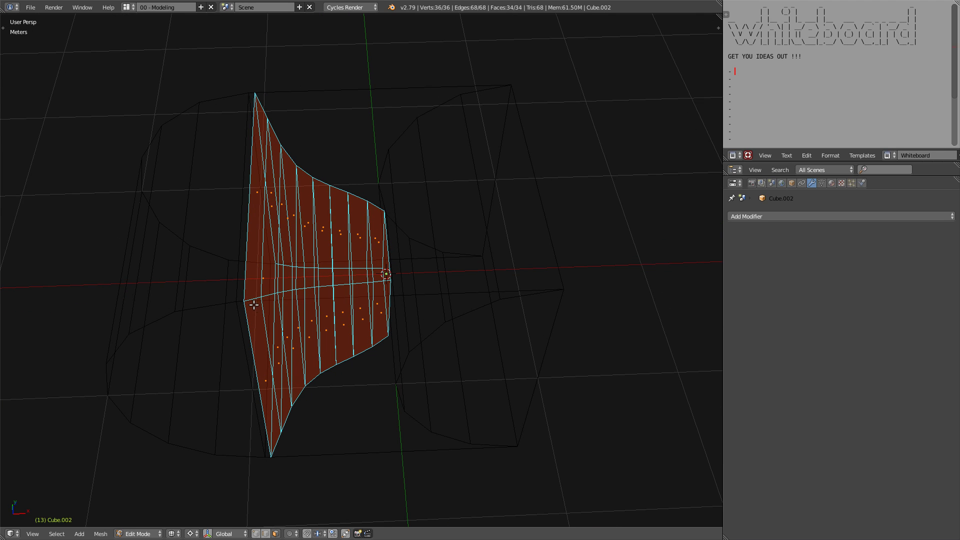
pyautogui.press('s')
pyautogui.press('x')
pyautogui.rightClick(260, 310)
pyautogui.press('s')
pyautogui.press('x')
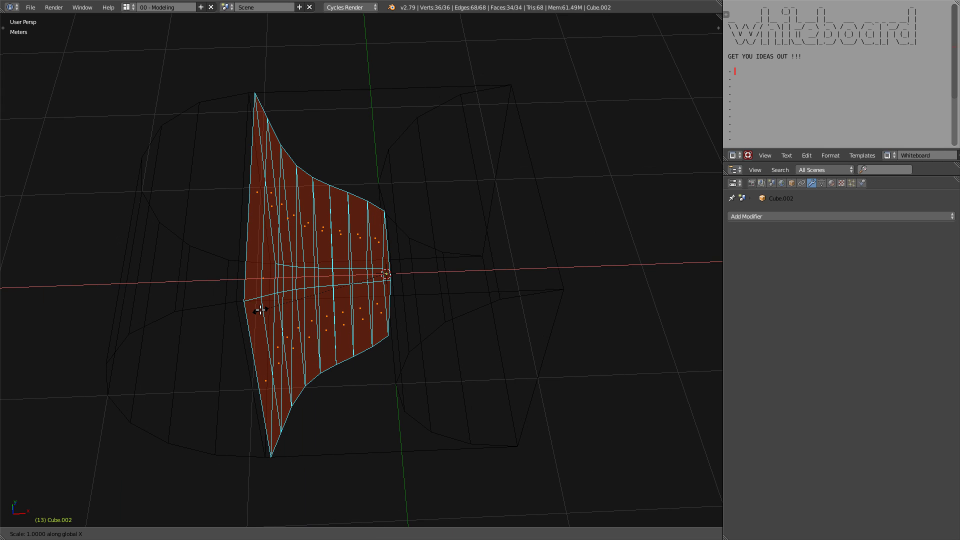
pyautogui.press('x')
pyautogui.press('Escape')
# - Switch to face selection and delete the face that closes the tapered piece's large end
pyautogui.moveTo(244, 308); pyautogui.dragTo(242, 292, button='middle')
pyautogui.rightClick(244, 257)
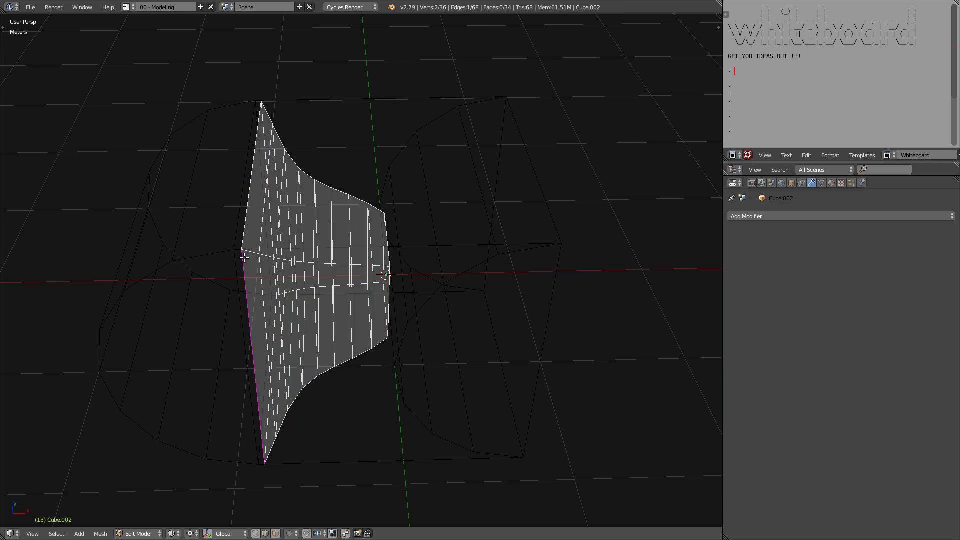
pyautogui.rightClick(240, 226)
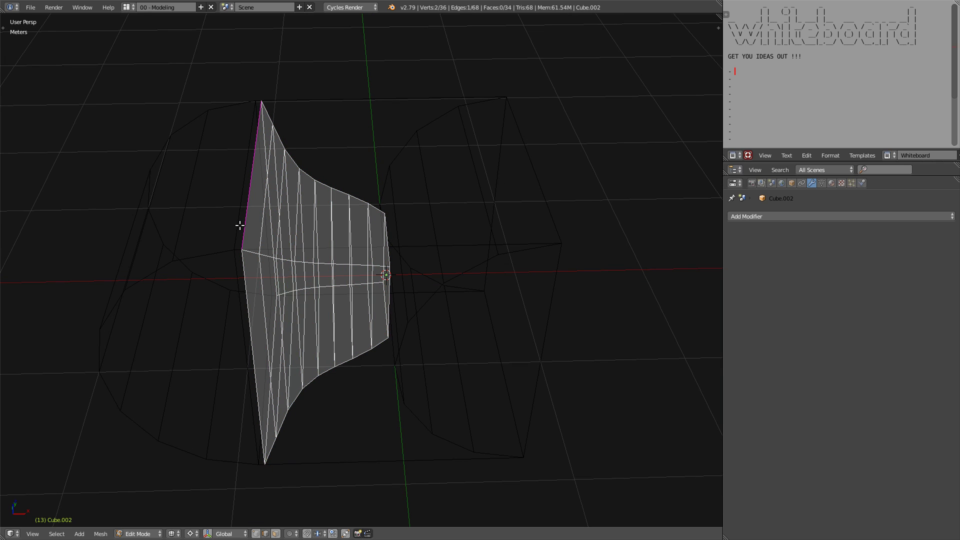
pyautogui.moveTo(231, 238); pyautogui.dragTo(251, 207, button='middle')
pyautogui.press('3')
pyautogui.rightClick(265, 260)
pyautogui.press('x')
pyautogui.click(265, 259)
# - Set snapping to Vertex and move the large end's open edge loop along X to snap onto the cube's corner
pyautogui.keyDown('alt'); pyautogui.rightClick(247, 203); pyautogui.keyUp('alt')
pyautogui.press('g')
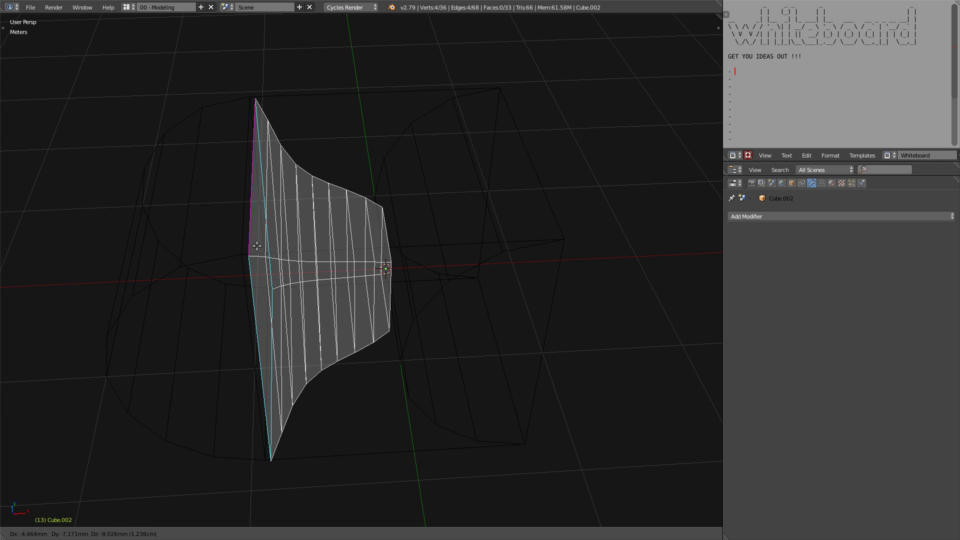
pyautogui.press('z')
pyautogui.rightClick(242, 254)
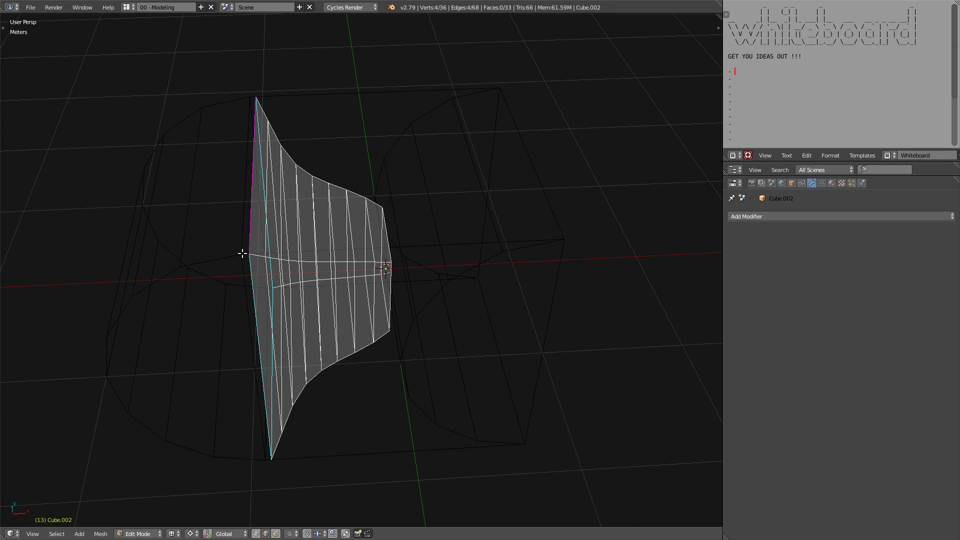
pyautogui.click(321, 534)
pyautogui.click(325, 521)
pyautogui.press('g')
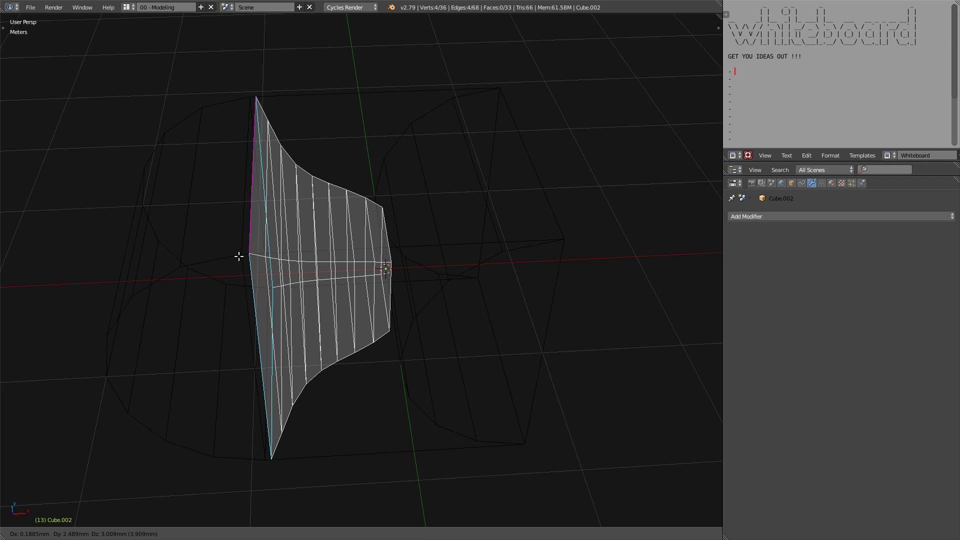
pyautogui.press('y')
pyautogui.rightClick(252, 260)
pyautogui.press('g')
pyautogui.press('x')
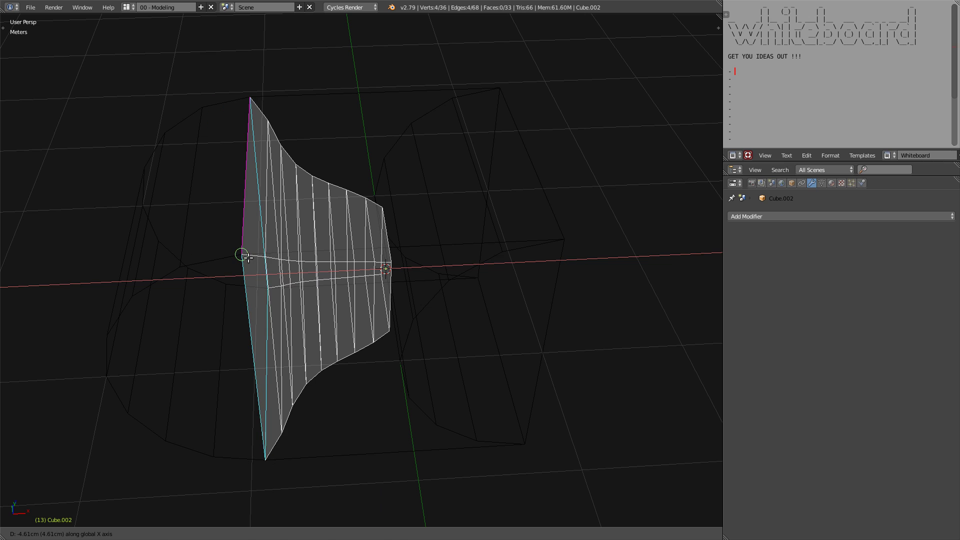
pyautogui.keyDown('ctrl'); pyautogui.click(243, 255); pyautogui.keyUp('ctrl')
# - Dissolve the edge loop next to the tapered piece's open large end
pyautogui.scroll(-4, 253, 249)
pyautogui.moveTo(276, 274); pyautogui.dragTo(250, 273, button='middle')
pyautogui.scroll(4, 263, 250)
pyautogui.keyDown('alt'); pyautogui.rightClick(235, 227); pyautogui.keyUp('alt')
pyautogui.hotkey('ctrl', 'x')
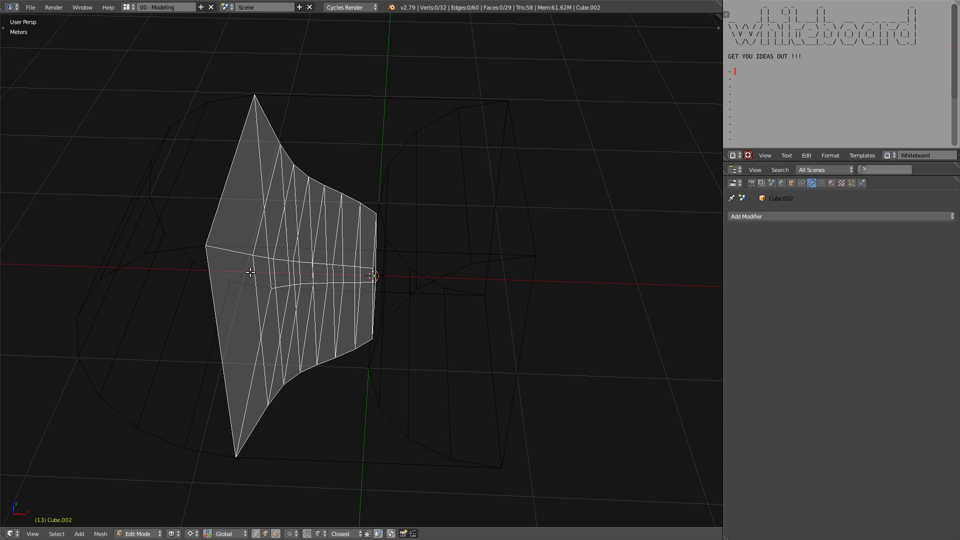
# - Finish editing the tapered piece's mesh and display the scene in solid shading
pyautogui.press('Tab')
pyautogui.press('z')
pyautogui.scroll(-4, 250, 271)
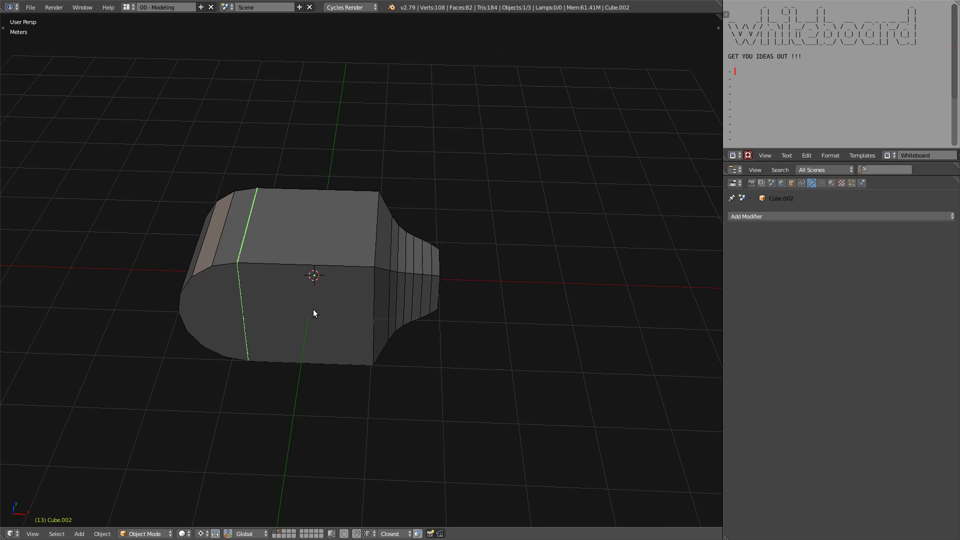
pyautogui.moveTo(313, 310); pyautogui.dragTo(273, 280, button='middle')
pyautogui.scroll(2, 278, 261)
pyautogui.scroll(-5, 259, 259)
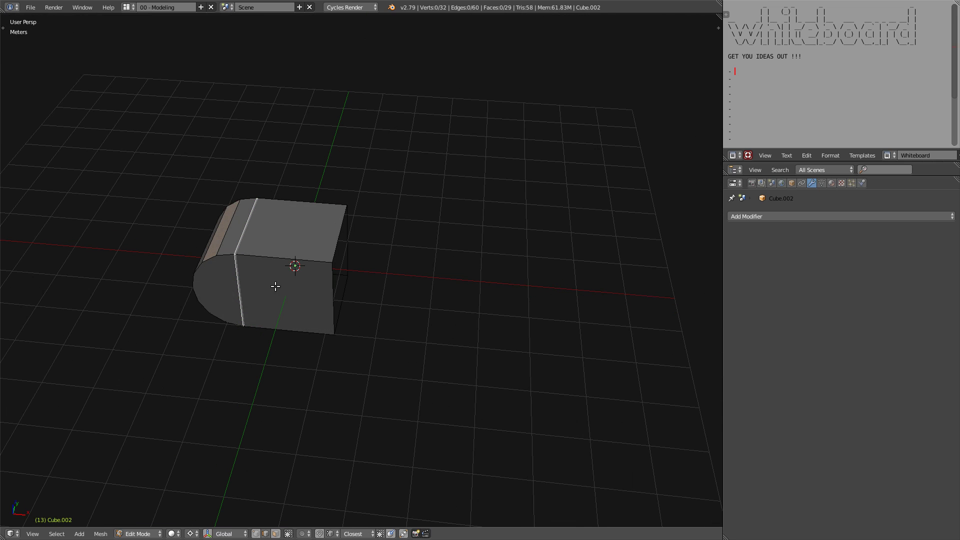
pyautogui.scroll(3, 273, 280)
# - Show only the cube's layer, select the cube and set its Array modifier count to 4
pyautogui.click(274, 532)
pyautogui.moveTo(253, 350); pyautogui.dragTo(302, 334, button='middle')
pyautogui.rightClick(291, 245)
pyautogui.moveTo(292, 245); pyautogui.dragTo(300, 247, button='middle')
pyautogui.moveTo(902, 295); pyautogui.dragTo(925, 295)
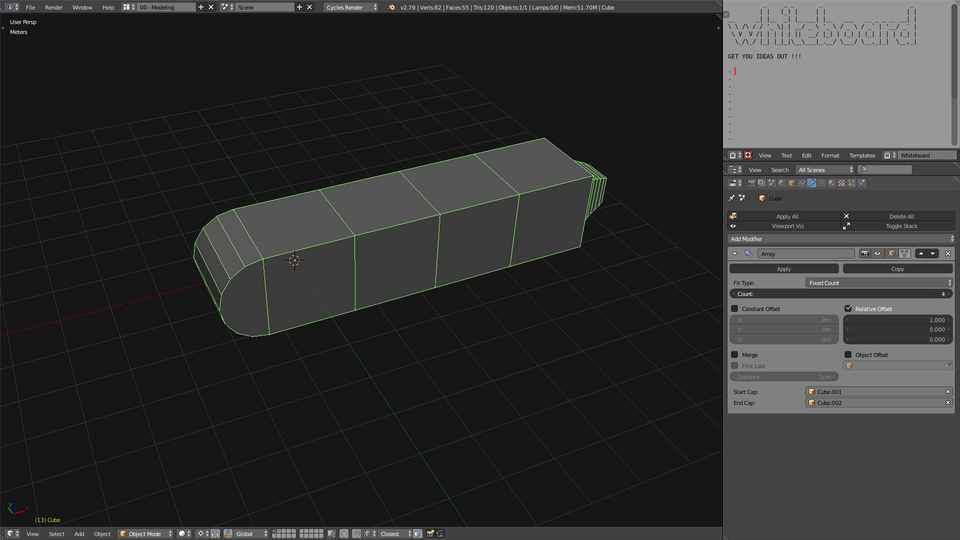
# - Examine the four-segment array from several angles, checking how the start and end caps join the body
pyautogui.scroll(-4, 478, 188)
pyautogui.moveTo(477, 188); pyautogui.dragTo(506, 246, button='middle')
pyautogui.scroll(4, 468, 183)
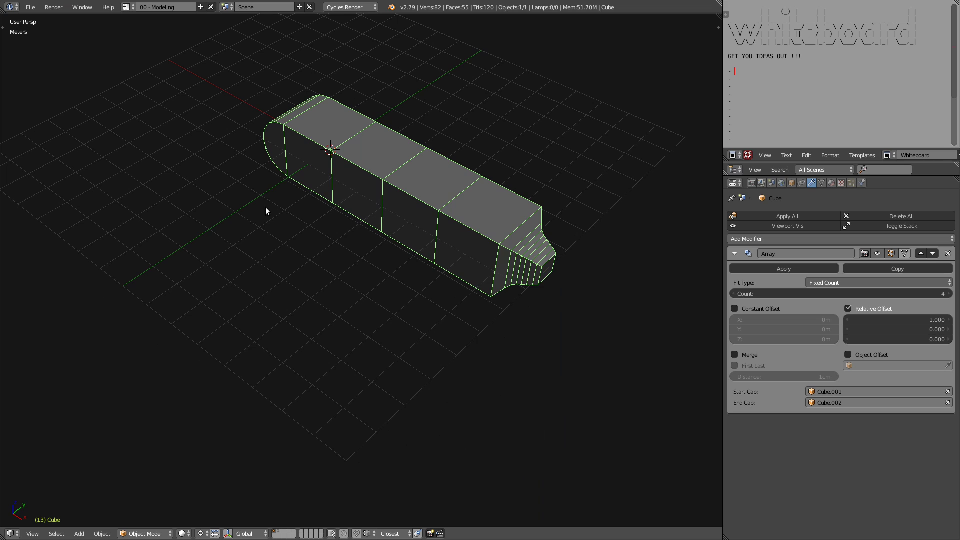
pyautogui.moveTo(400, 225); pyautogui.dragTo(434, 237, button='middle')
pyautogui.scroll(3, 416, 220)
pyautogui.moveTo(356, 209); pyautogui.dragTo(346, 243, button='middle')
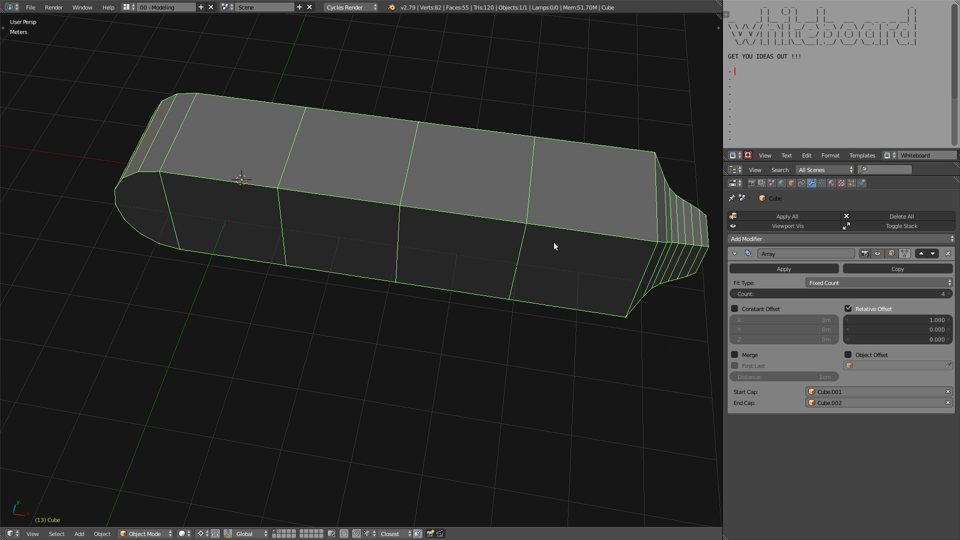
pyautogui.moveTo(554, 243); pyautogui.dragTo(151, 253, button='middle')
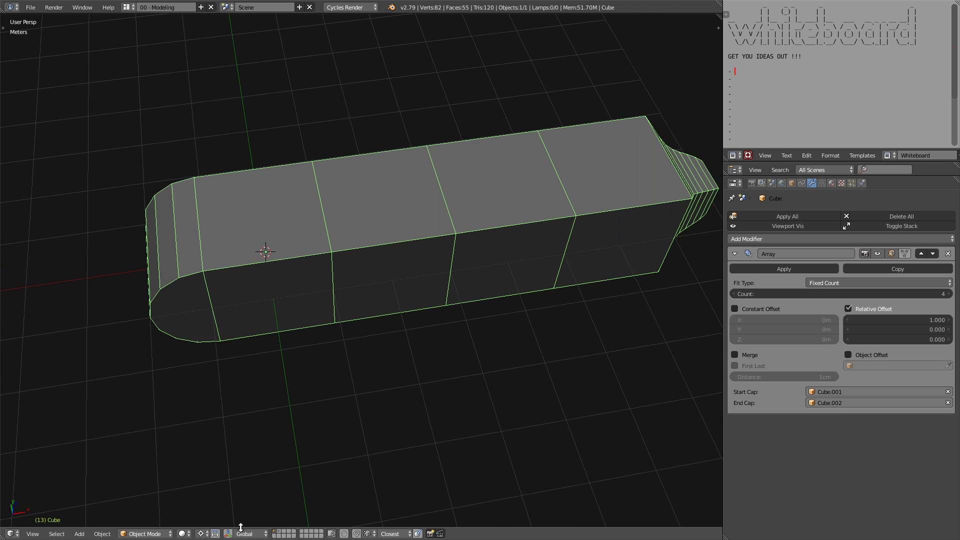
# - Show the end pieces' layer alongside the cube's, switch to wireframe shading and select the tapered piece
pyautogui.keyDown('shift'); pyautogui.click(283, 532); pyautogui.keyUp('shift')
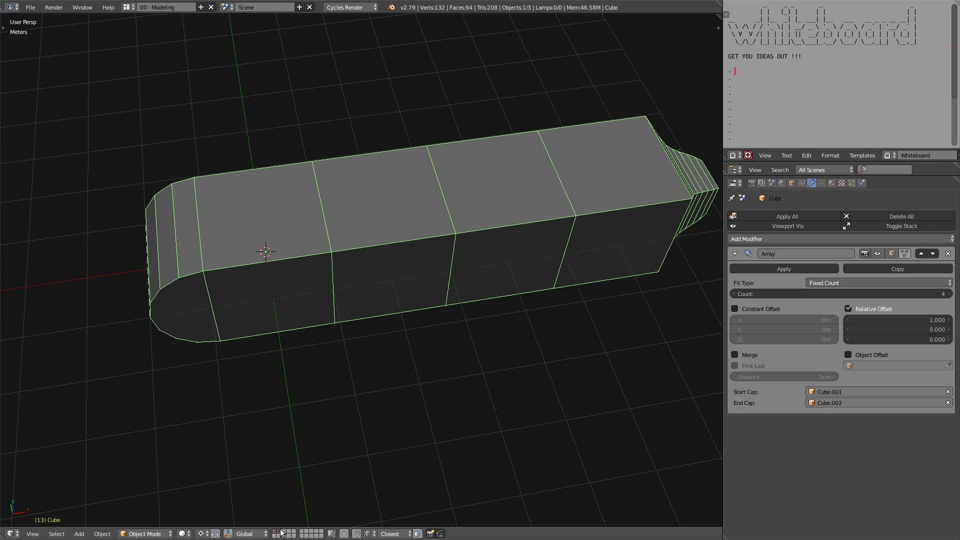
pyautogui.moveTo(246, 371); pyautogui.dragTo(239, 363, button='middle')
pyautogui.press('z')
pyautogui.scroll(2, 229, 289)
pyautogui.rightClick(226, 265)
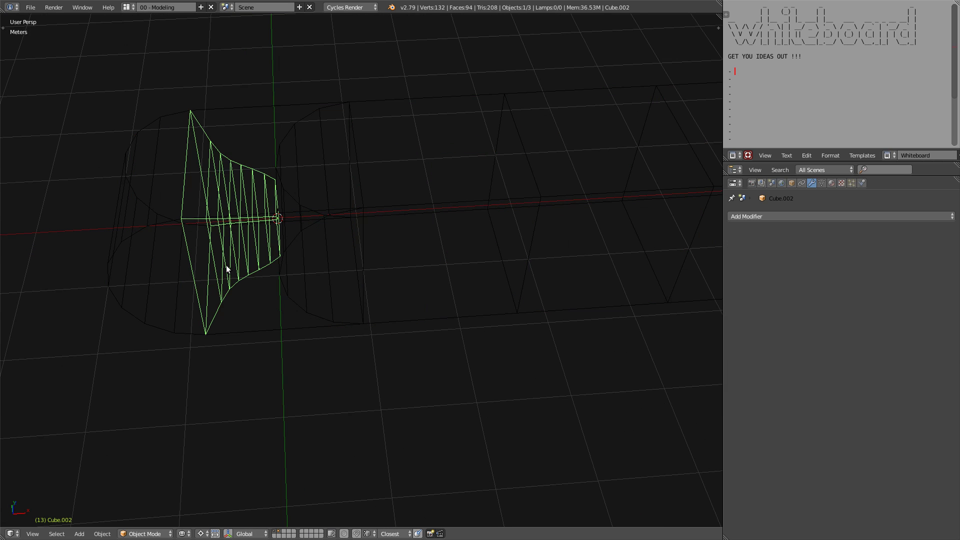
# - Add the cube to the selection and turn off its Array modifier's viewport display
pyautogui.keyDown('shift'); pyautogui.moveTo(226, 265); pyautogui.dragTo(228, 320, button='middle'); pyautogui.keyUp('shift')
pyautogui.scroll(4, 235, 338)
pyautogui.scroll(-4, 215, 328)
pyautogui.scroll(4, 228, 320)
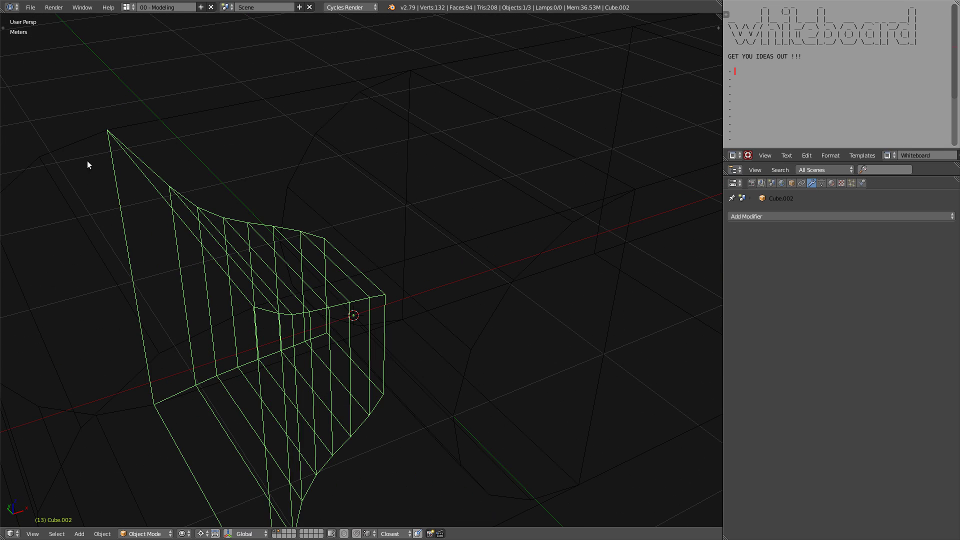
pyautogui.moveTo(136, 223); pyautogui.dragTo(186, 240, button='middle')
pyautogui.keyDown('shift'); pyautogui.rightClick(160, 157); pyautogui.keyUp('shift')
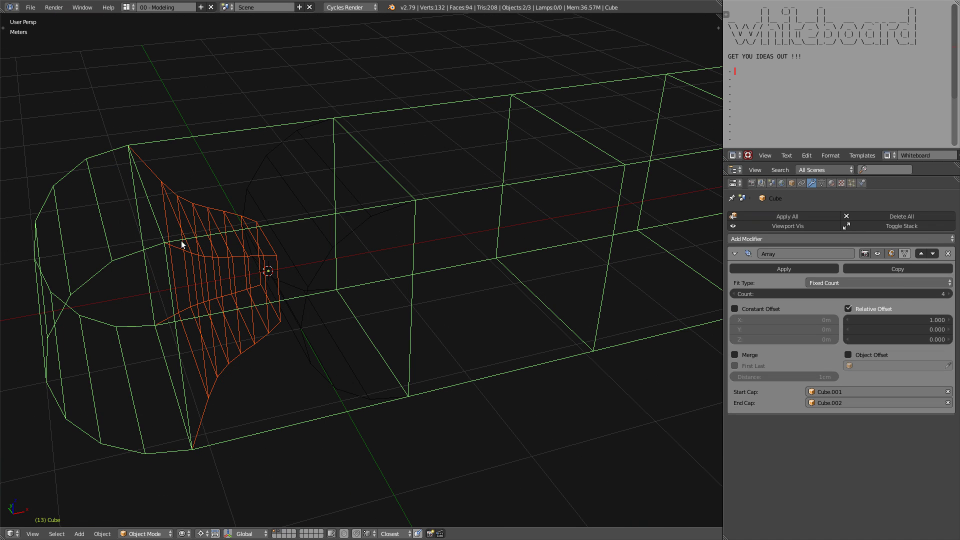
pyautogui.click(877, 254)
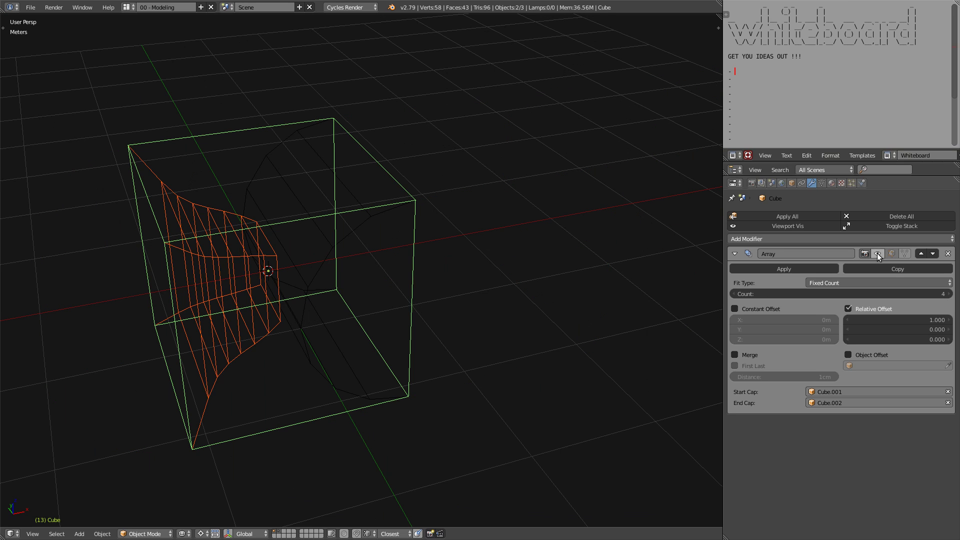
# - Try to shift the tapered piece's entire mesh along the positive X axis, away from the cube's side
pyautogui.moveTo(186, 199); pyautogui.dragTo(167, 202, button='middle')
pyautogui.scroll(4, 165, 190)
pyautogui.rightClick(155, 156)
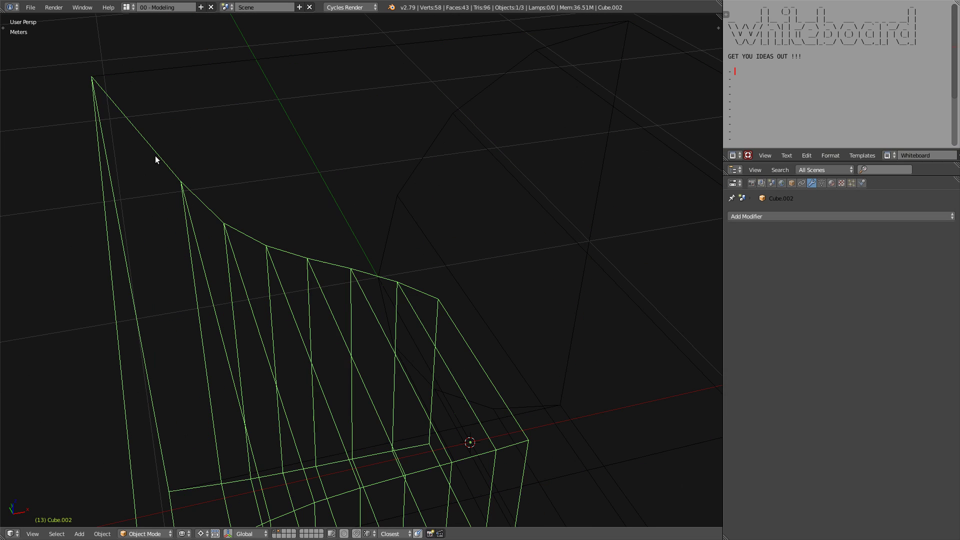
pyautogui.scroll(-6, 155, 163)
pyautogui.press('Tab')
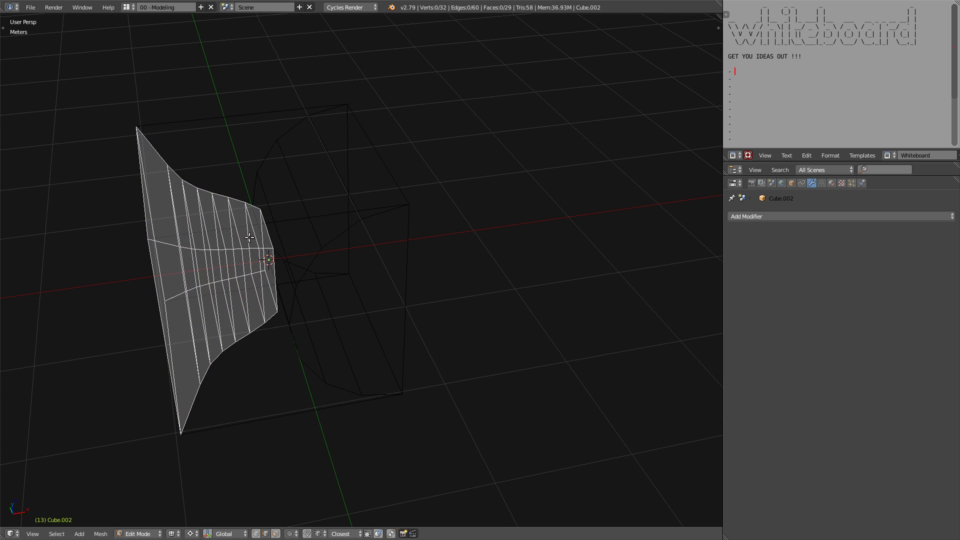
pyautogui.press('a')
pyautogui.press('g')
pyautogui.press('x')
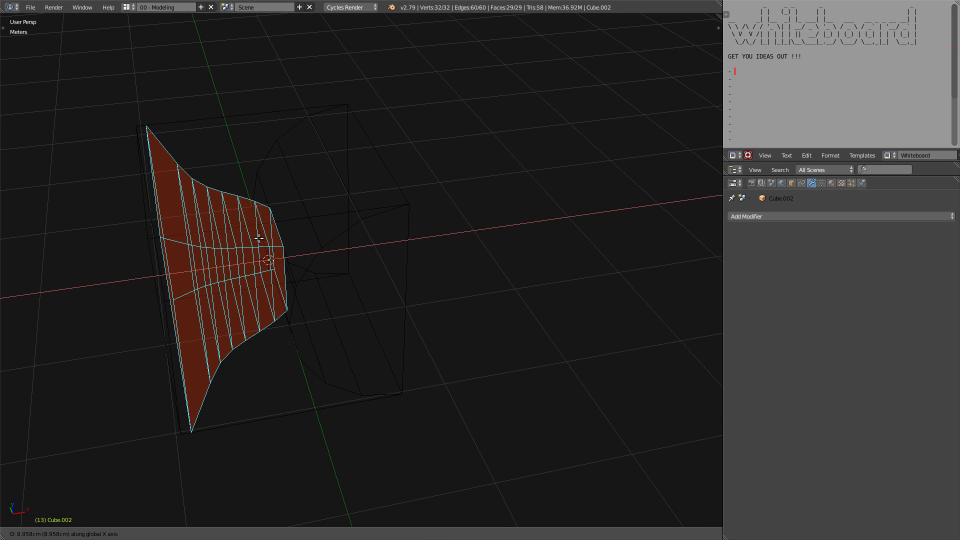
pyautogui.click(262, 238)
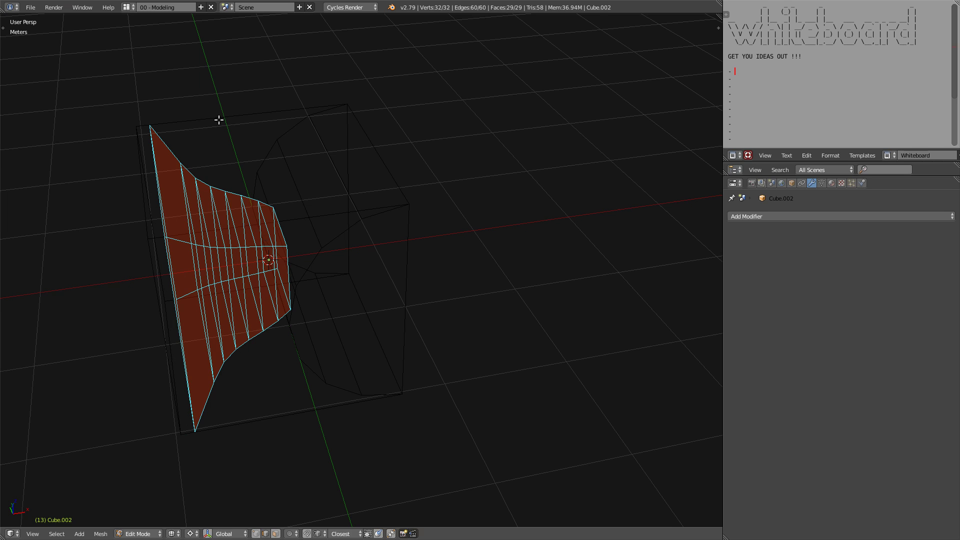
# - Turn the cube's Array modifier viewport display back on and examine how the caps meet both ends of the array
pyautogui.press('Tab')
pyautogui.rightClick(218, 119)
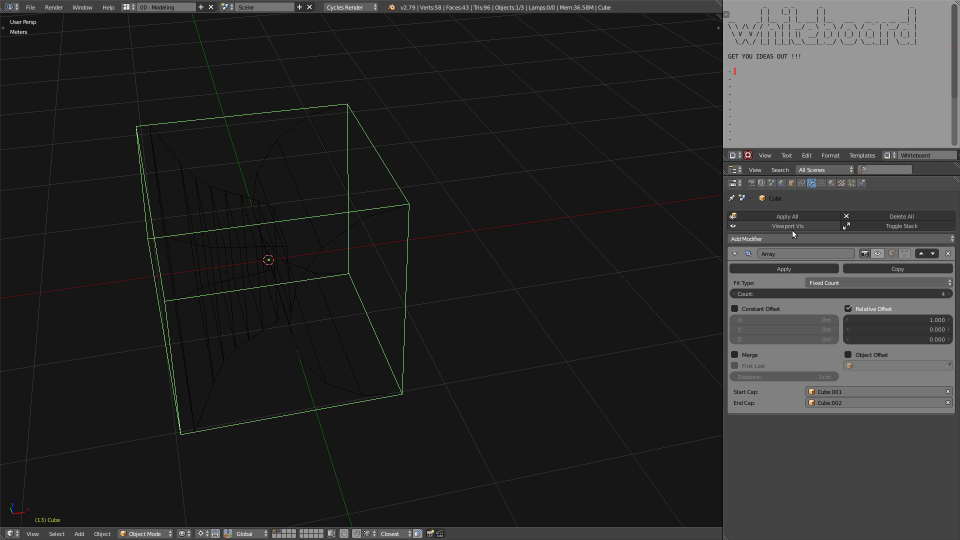
pyautogui.click(875, 254)
pyautogui.moveTo(520, 212); pyautogui.dragTo(157, 216, button='middle')
pyautogui.scroll(-3, 514, 209)
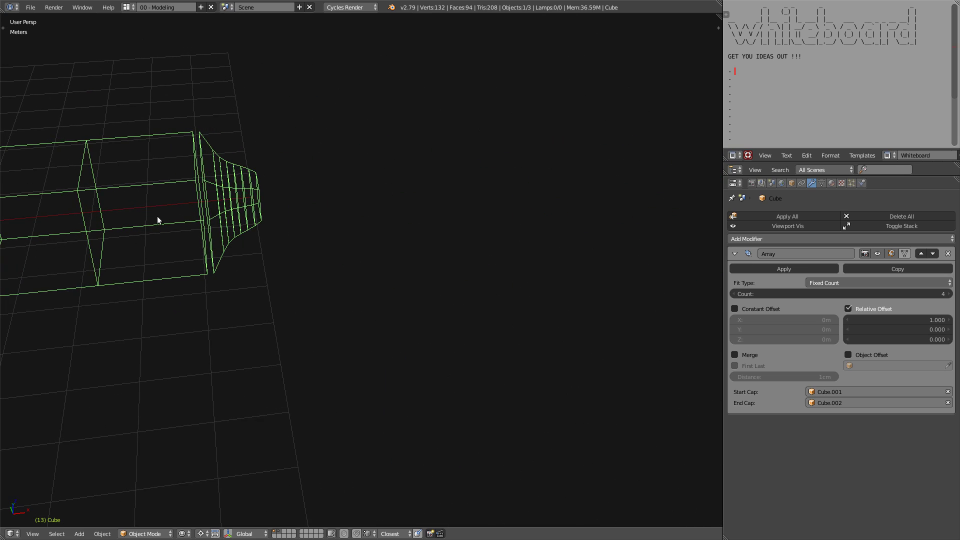
pyautogui.scroll(5, 157, 220)
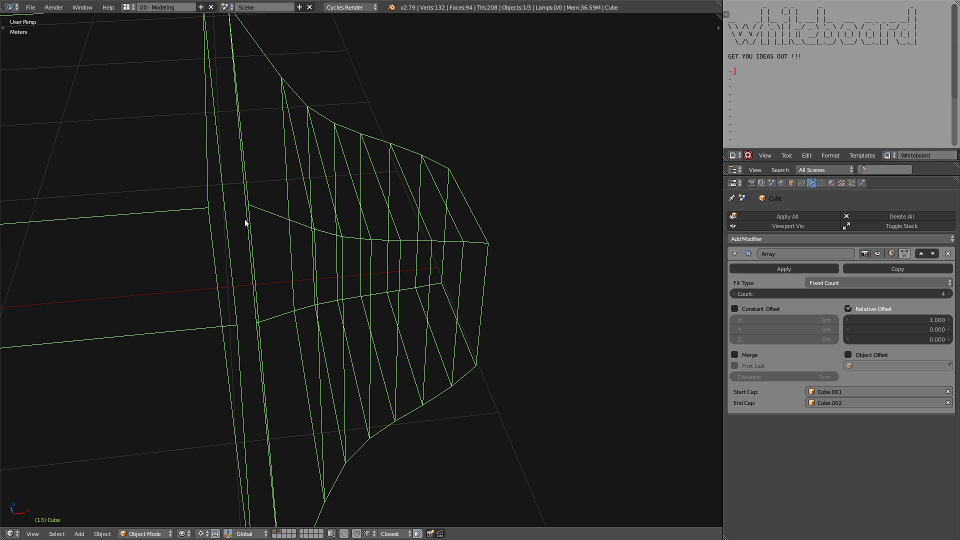
pyautogui.scroll(-5, 229, 218)
pyautogui.scroll(6, 232, 263)
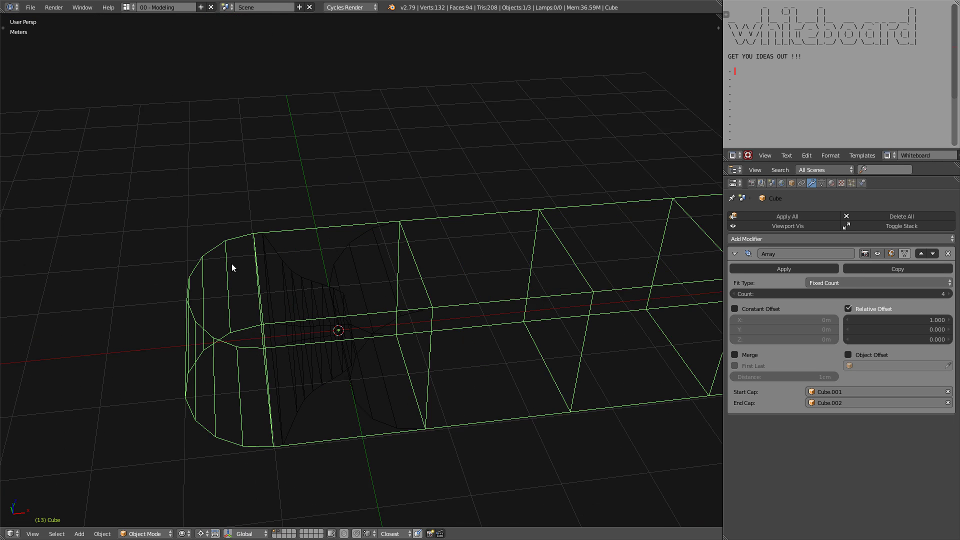
# - Undo the modifier display change and the tapered piece's shift along X
pyautogui.rightClick(276, 270)
pyautogui.hotkey('ctrl', 'z')
pyautogui.hotkey('ctrl', 'z')
pyautogui.hotkey('ctrl', 'z')
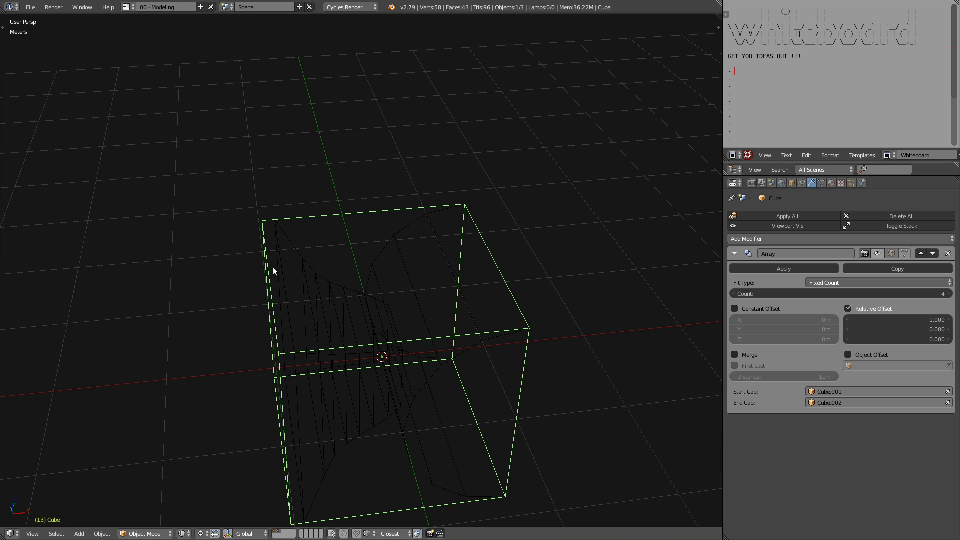
pyautogui.hotkey('ctrl', 'z')
pyautogui.scroll(-4, 273, 268)
# - Select the rounded piece, Cube.001, examine its placement against the cube from several angles, and select the cube again
pyautogui.rightClick(361, 308)
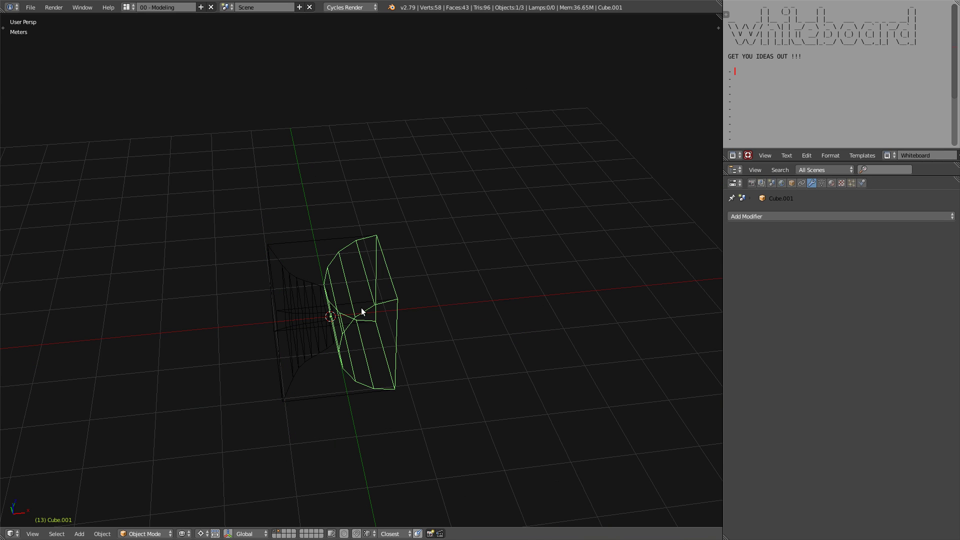
pyautogui.moveTo(362, 309); pyautogui.dragTo(339, 313, button='middle')
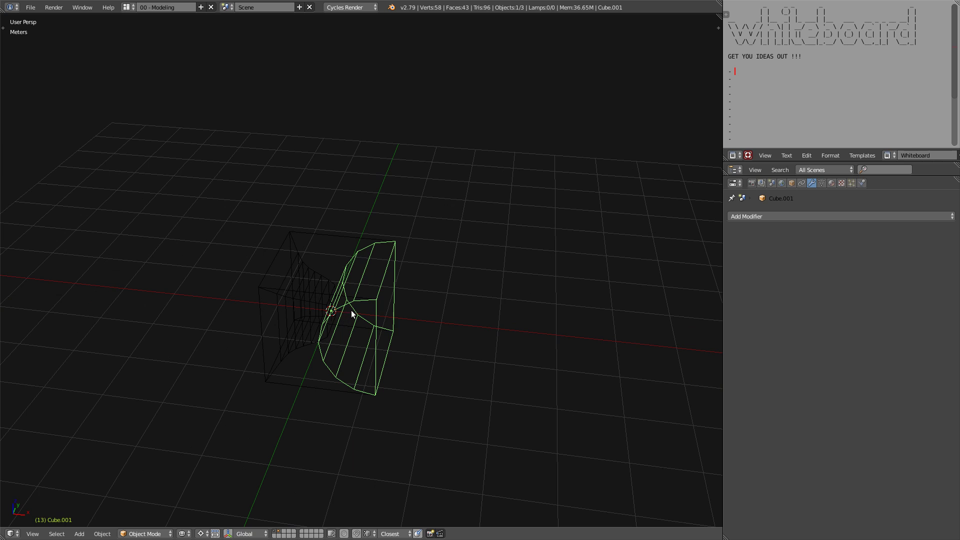
pyautogui.moveTo(273, 314); pyautogui.dragTo(398, 319, button='middle')
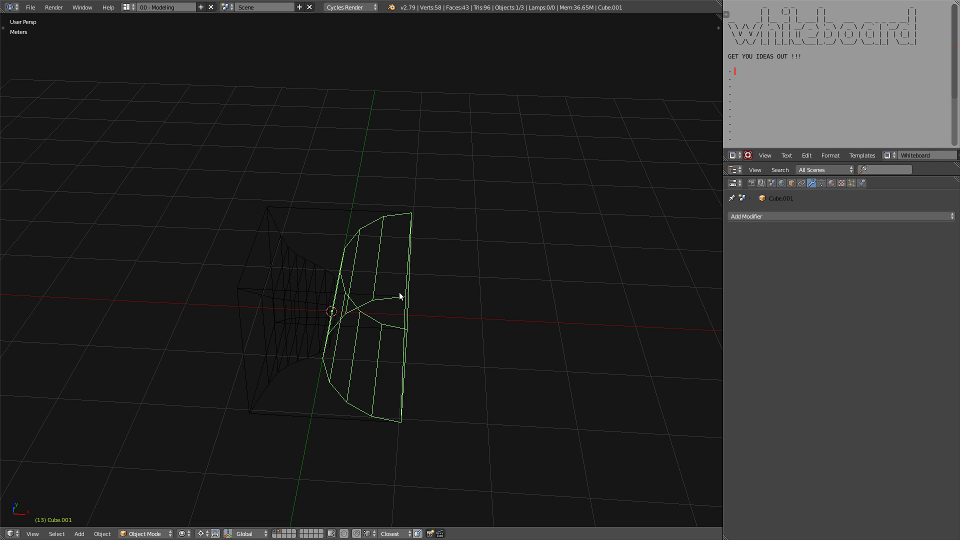
pyautogui.moveTo(249, 296); pyautogui.dragTo(395, 301, button='middle')
pyautogui.scroll(4, 395, 301)
pyautogui.rightClick(395, 301)
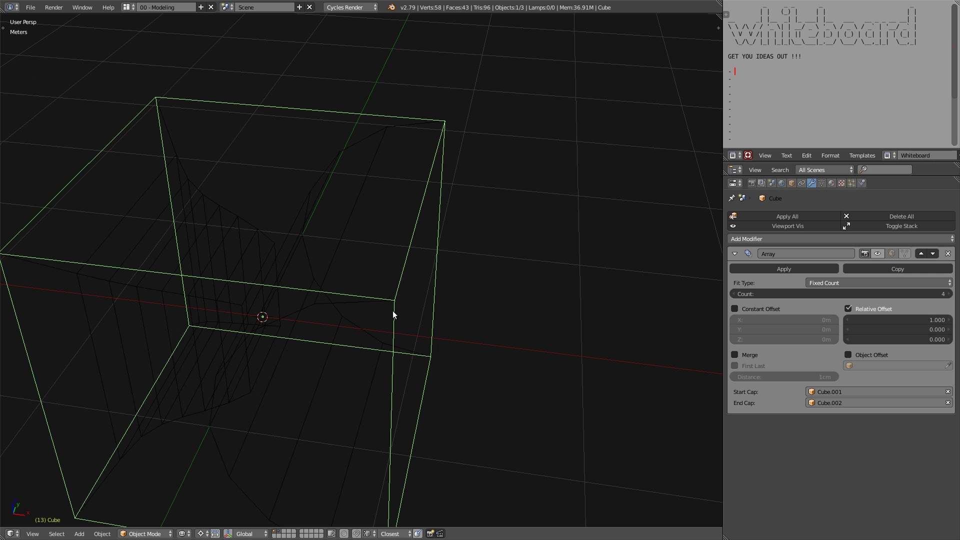
# - Extrude the open edge loop of the rounded piece, Cube.001, about 30 cm along the X axis, and select the cube
pyautogui.rightClick(342, 299)
pyautogui.rightClick(166, 278)
pyautogui.rightClick(347, 305)
pyautogui.press('Tab')
pyautogui.rightClick(389, 278)
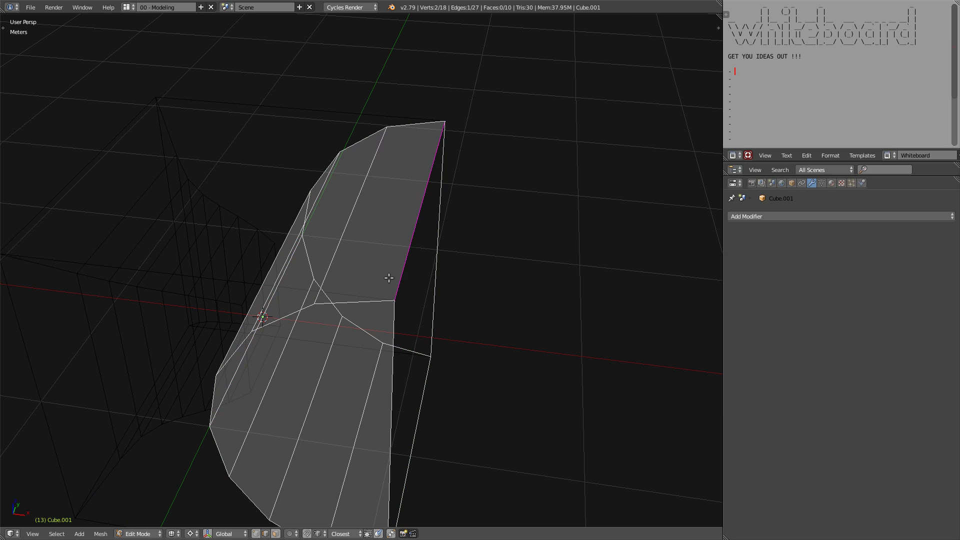
pyautogui.scroll(-4, 389, 278)
pyautogui.press('Tab')
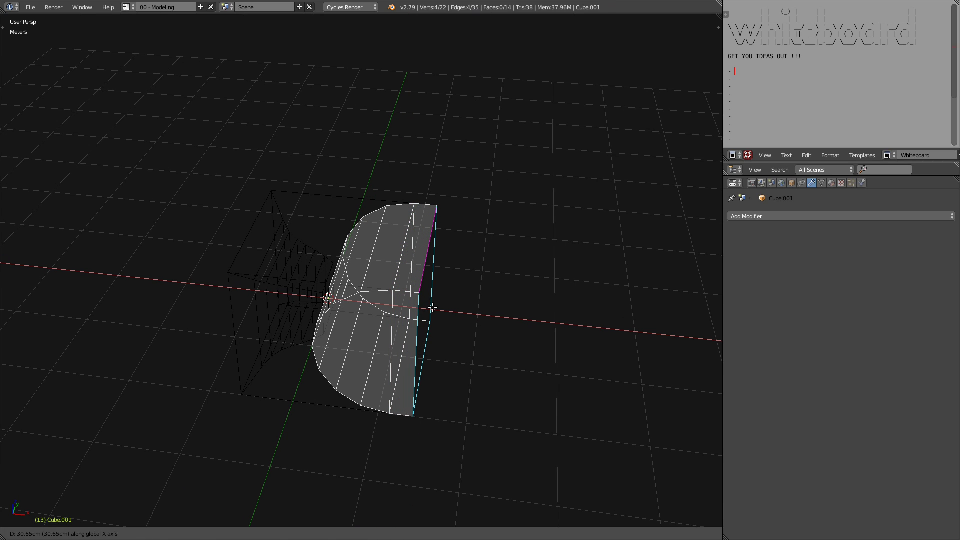
pyautogui.press('z')
pyautogui.scroll(-2, 410, 307)
pyautogui.rightClick(383, 226)
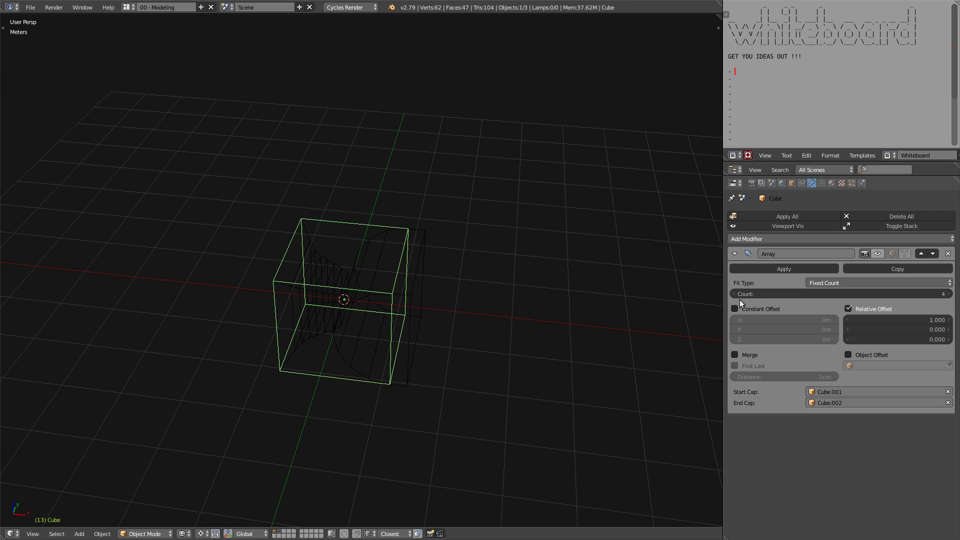
# - Display the cube's Array modifier in the viewport and examine in isolation how the extended rounded cap meets the array
pyautogui.click(879, 254)
pyautogui.moveTo(408, 250); pyautogui.dragTo(350, 288, button='middle')
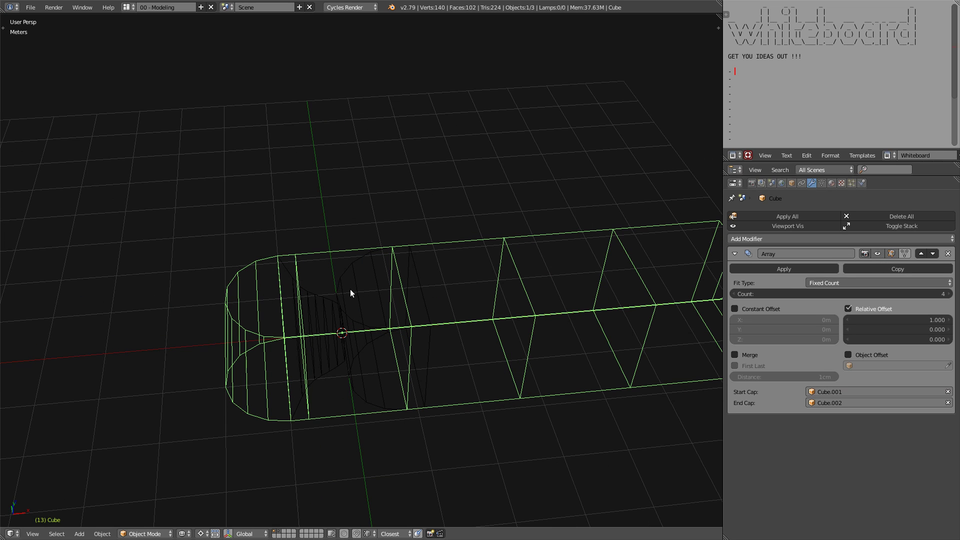
pyautogui.press('KP_Divide')
pyautogui.scroll(4, 230, 278)
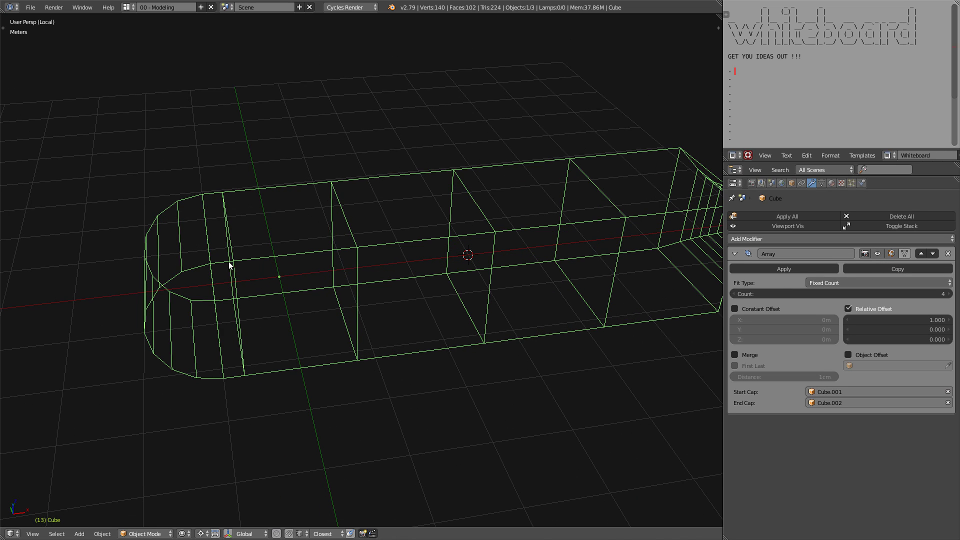
pyautogui.scroll(3, 215, 257)
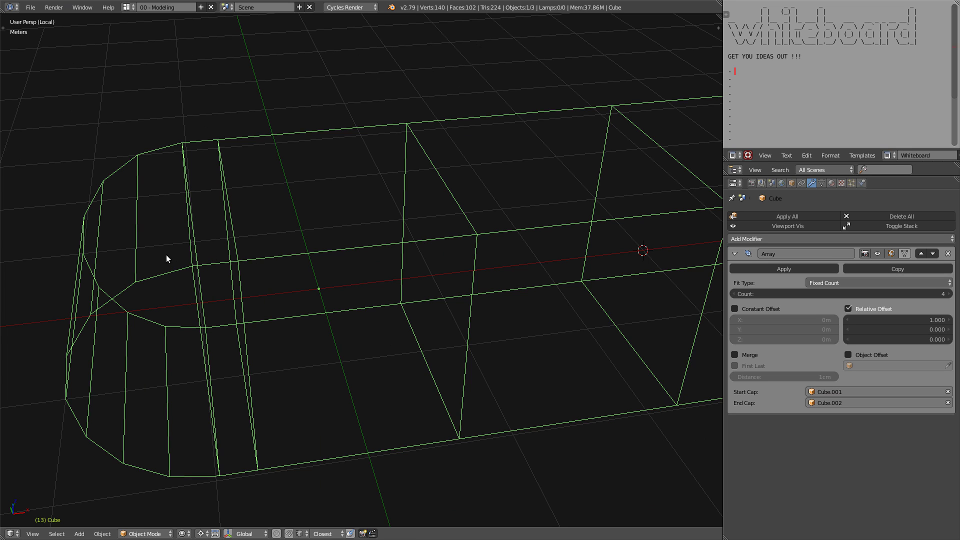
pyautogui.scroll(-3, 316, 253)
pyautogui.moveTo(416, 298); pyautogui.dragTo(409, 302, button='middle')
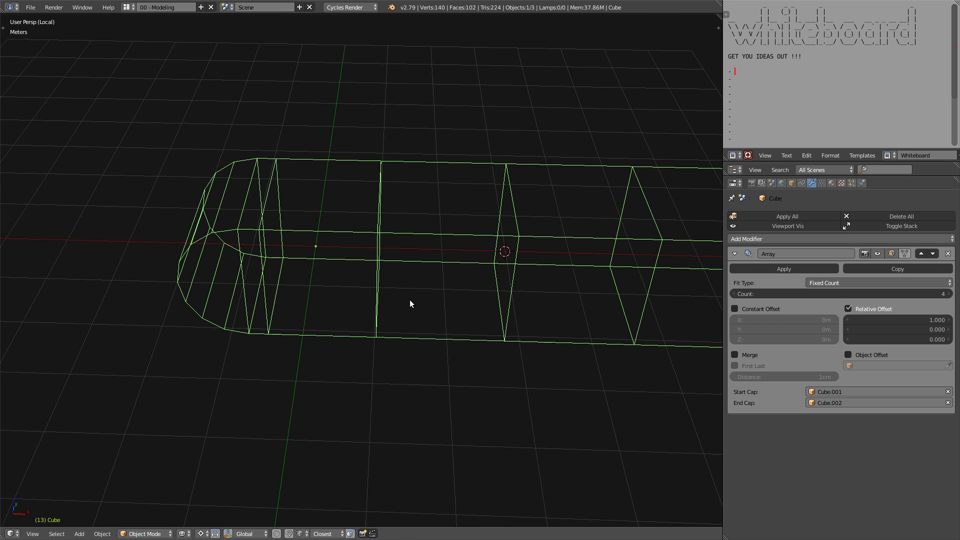
pyautogui.press('KP_Divide')
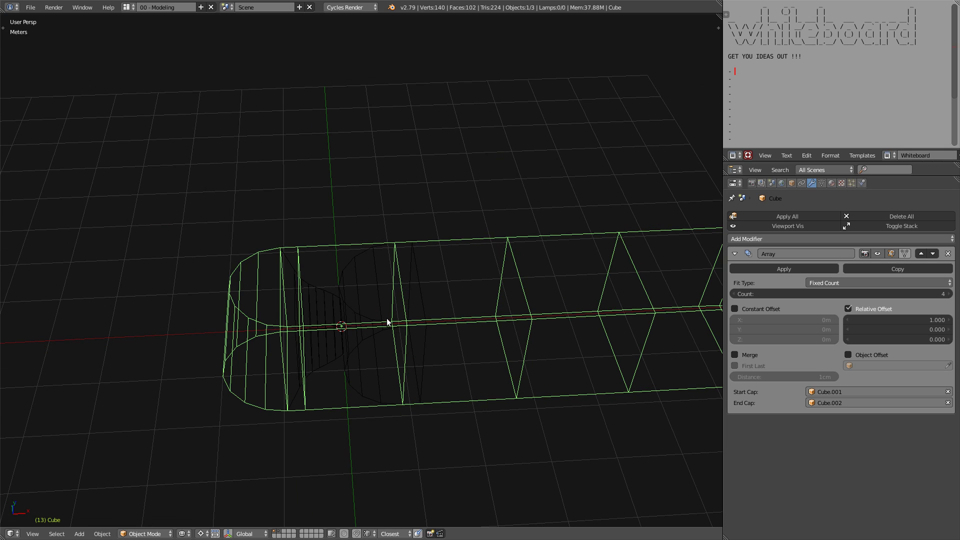
# - Undo the modifier display change and the rounded piece's edge extrusion
pyautogui.hotkey('ctrl', 'z')
pyautogui.moveTo(440, 346); pyautogui.dragTo(421, 352, button='middle')
pyautogui.hotkey('ctrl', 'z')
pyautogui.hotkey('ctrl', 'z')
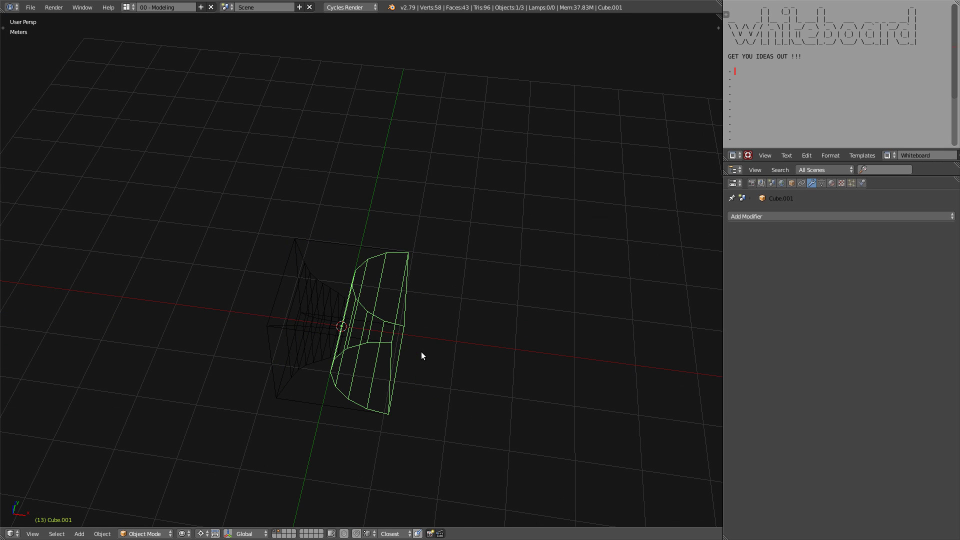
# - Extrude the rounded piece's open edge loop and stretch the rest of its mesh outward along the negative X axis
pyautogui.scroll(3, 421, 352)
pyautogui.press('Tab')
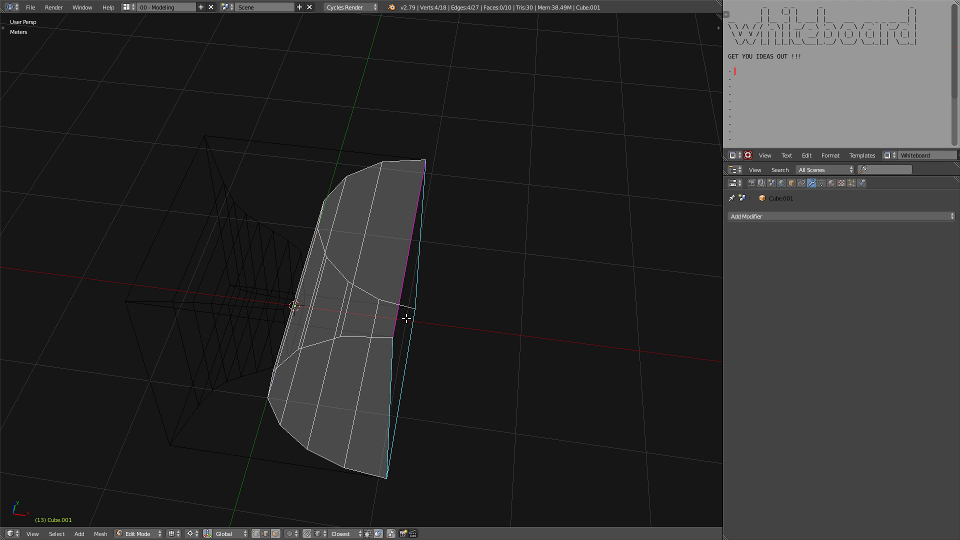
pyautogui.press('a')
pyautogui.press('a')
pyautogui.moveTo(400, 325); pyautogui.dragTo(372, 346, button='middle')
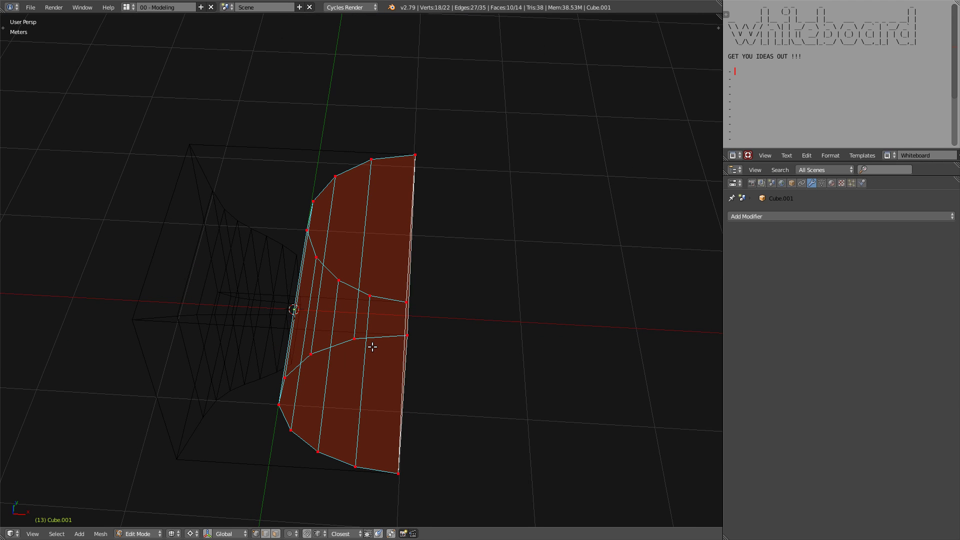
pyautogui.press('e')
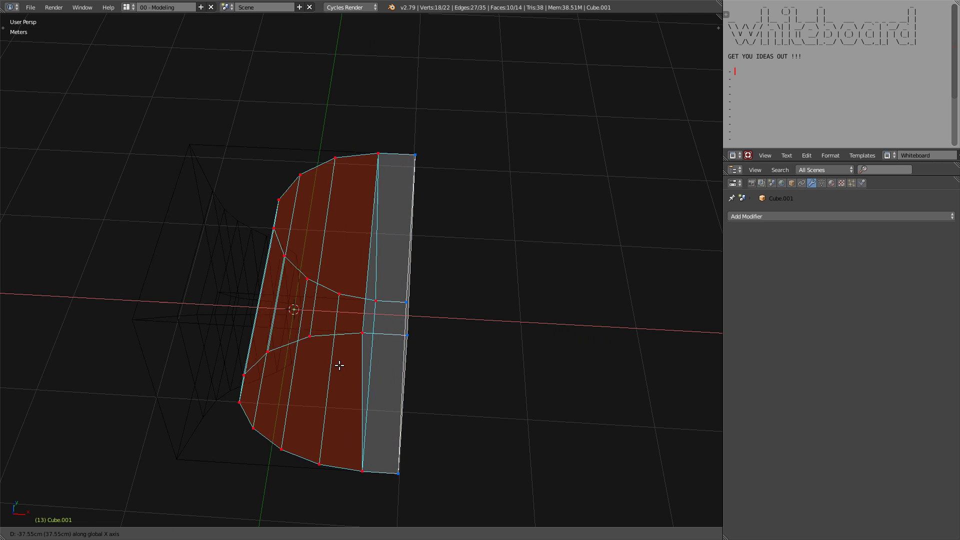
pyautogui.click(170, 356)
pyautogui.scroll(-6, 170, 356)
pyautogui.keyDown('shift'); pyautogui.moveTo(170, 355); pyautogui.dragTo(474, 374, button='middle'); pyautogui.keyUp('shift')
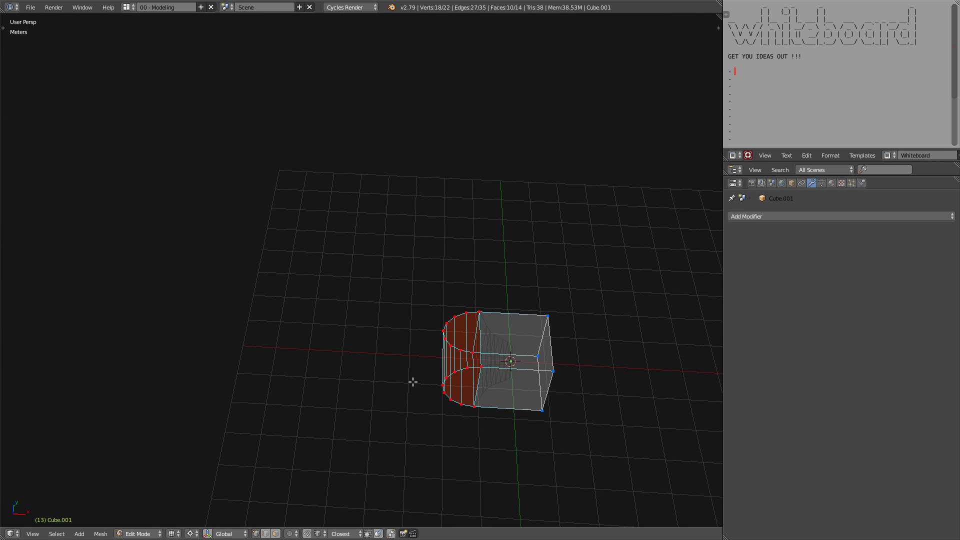
# - Move the rounded part of the cap mesh farther along the negative X axis, and select the cube in Object Mode
pyautogui.press('g')
pyautogui.press('x')
pyautogui.click(161, 371)
pyautogui.scroll(-1, 535, 435)
pyautogui.keyDown('shift'); pyautogui.moveTo(525, 425); pyautogui.dragTo(475, 373, button='middle'); pyautogui.keyUp('shift')
pyautogui.press('Tab')
pyautogui.rightClick(476, 373)
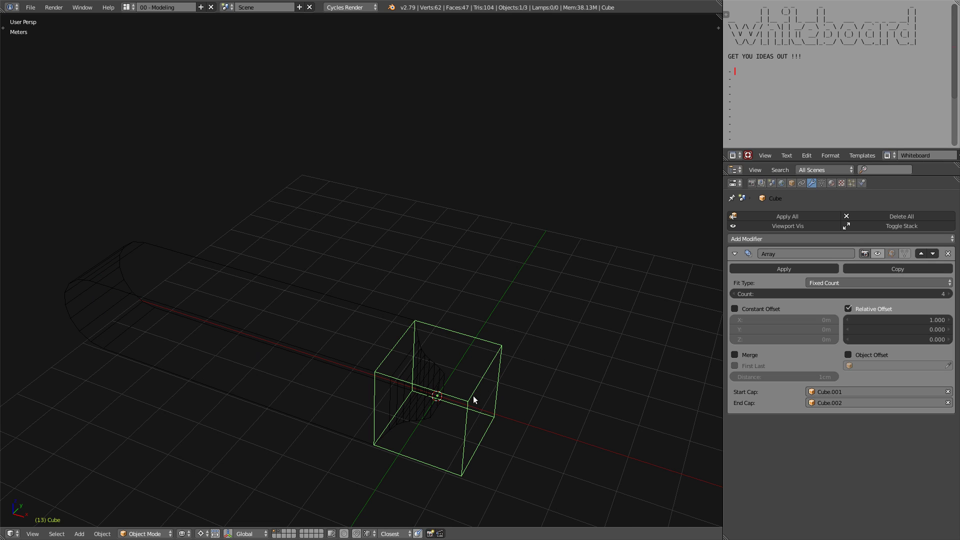
# - Turn the cube's Array modifier viewport display on and isolate the capped array in Local view
pyautogui.moveTo(473, 396); pyautogui.dragTo(465, 390, button='middle')
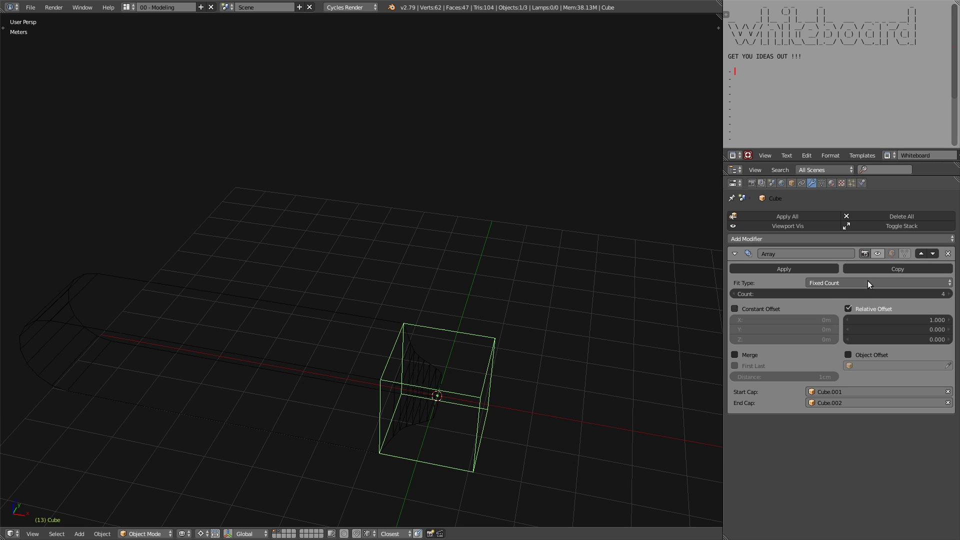
pyautogui.click(874, 256)
pyautogui.scroll(-3, 535, 268)
pyautogui.rightClick(440, 328)
pyautogui.rightClick(443, 323)
pyautogui.press('KP_Divide')
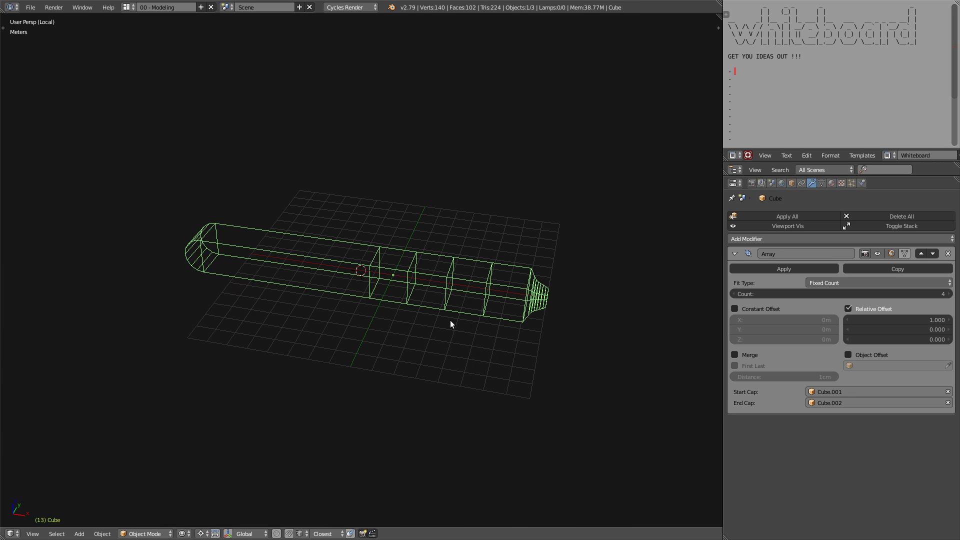
# - Show the capped array in solid shading and enable Merge with First Last in its Array modifier
pyautogui.press('z')
pyautogui.moveTo(450, 320)
pyautogui.mouseDown(button='middle')
pyautogui.moveTo(415, 329)
pyautogui.moveTo(403, 378)
pyautogui.moveTo(383, 329)
pyautogui.moveTo(395, 289)
pyautogui.moveTo(460, 302)
pyautogui.mouseUp(button='middle')
pyautogui.click(750, 354)
pyautogui.click(751, 365)
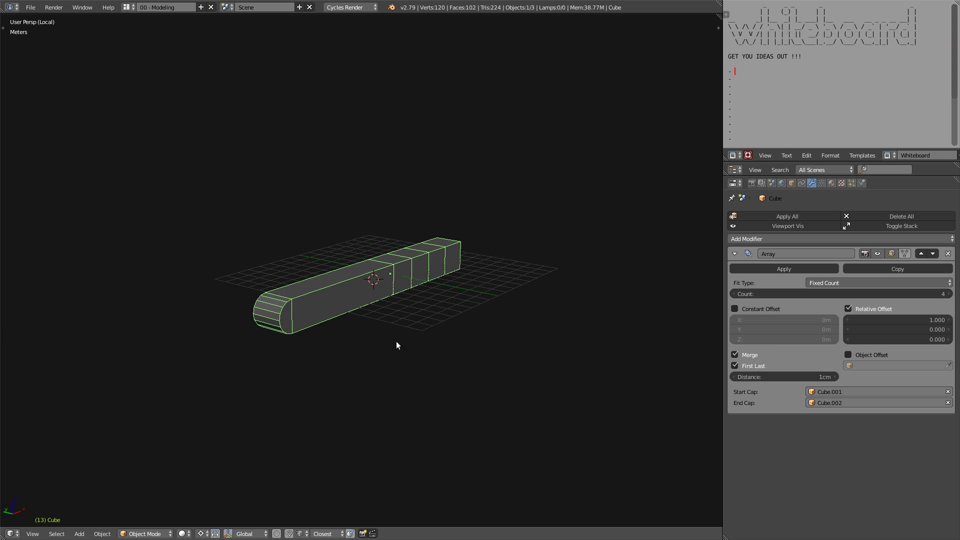
pyautogui.moveTo(396, 345); pyautogui.dragTo(457, 338, button='middle')
pyautogui.moveTo(285, 270); pyautogui.dragTo(510, 331, button='middle')
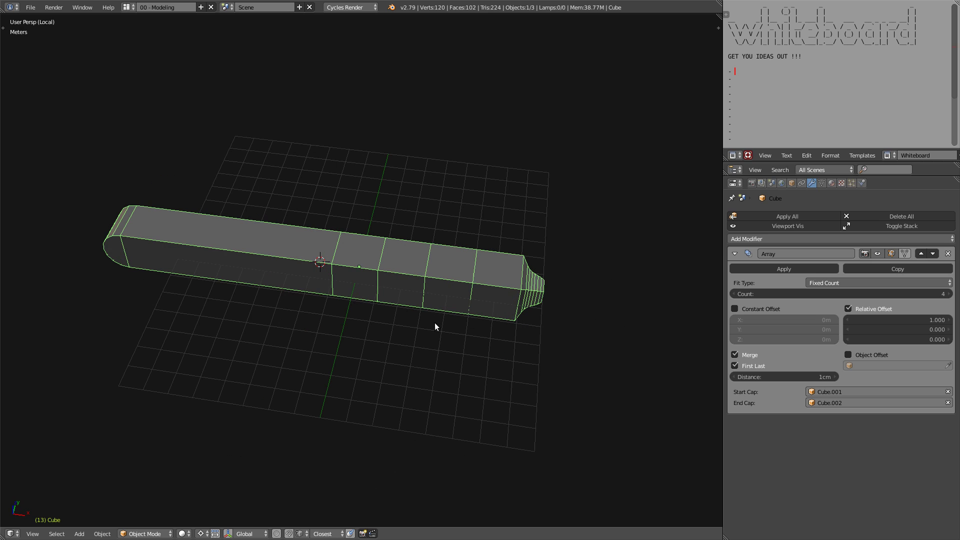
# - Set the Array modifier's count to 6 and examine the extended body with its two end caps
pyautogui.scroll(-3, 506, 260)
pyautogui.keyDown('shift'); pyautogui.moveTo(506, 260); pyautogui.dragTo(379, 275, button='middle'); pyautogui.keyUp('shift')
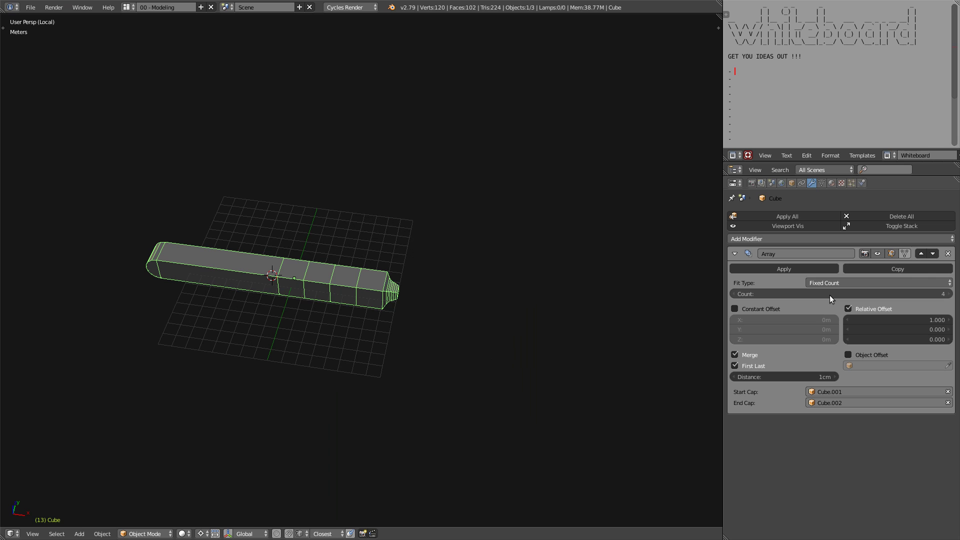
pyautogui.moveTo(829, 295)
pyautogui.mouseDown()
pyautogui.moveTo(870, 295)
pyautogui.moveTo(829, 295)
pyautogui.moveTo(870, 295)
pyautogui.moveTo(840, 294)
pyautogui.mouseUp()
pyautogui.moveTo(387, 320); pyautogui.dragTo(256, 299, button='middle')
pyautogui.scroll(4, 256, 299)
pyautogui.moveTo(330, 311)
pyautogui.mouseDown(button='middle')
pyautogui.moveTo(352, 316)
pyautogui.moveTo(343, 322)
pyautogui.mouseUp(button='middle')
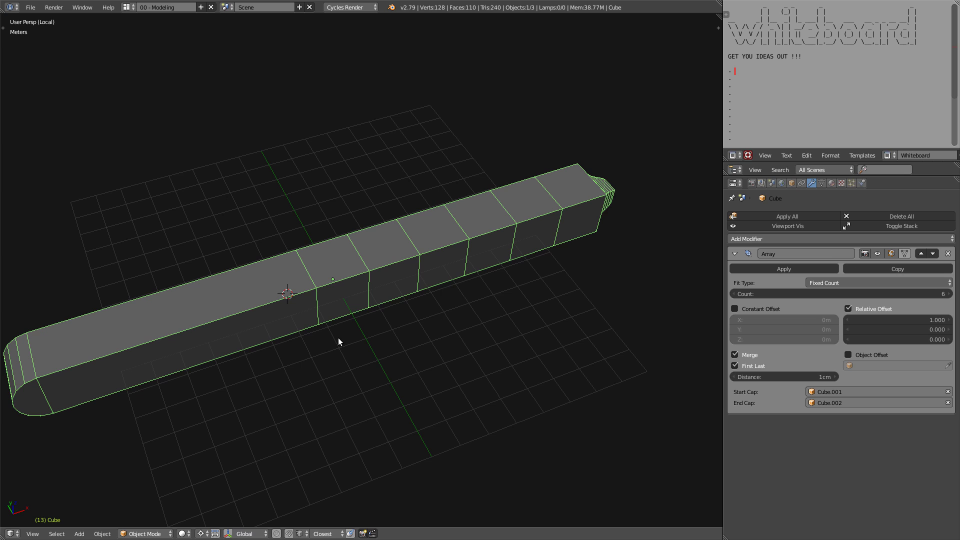
pyautogui.moveTo(373, 287); pyautogui.dragTo(274, 257, button='middle')
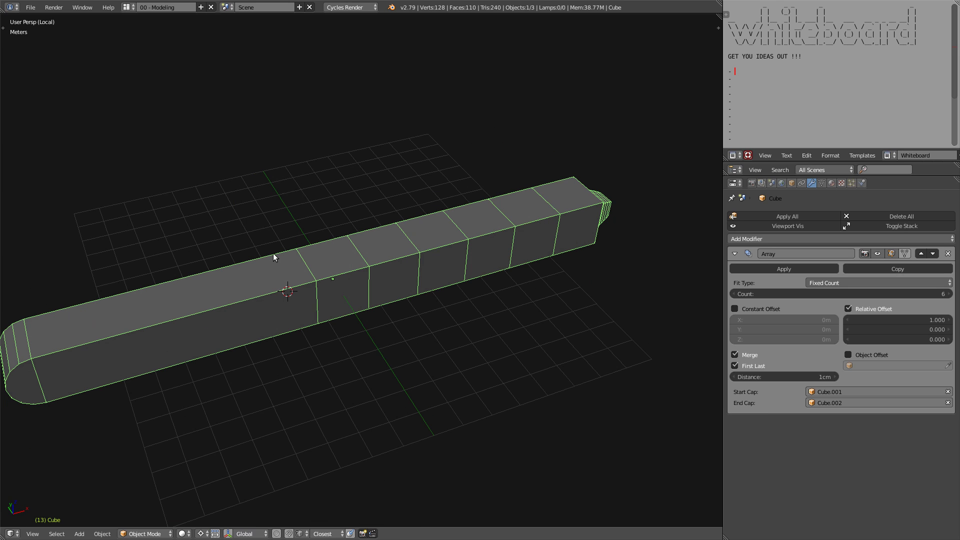
# - Open the project with the snake coiled around a bottle and examine the snake's head and upper body
pyautogui.click(108, 7)
pyautogui.click(129, 137)
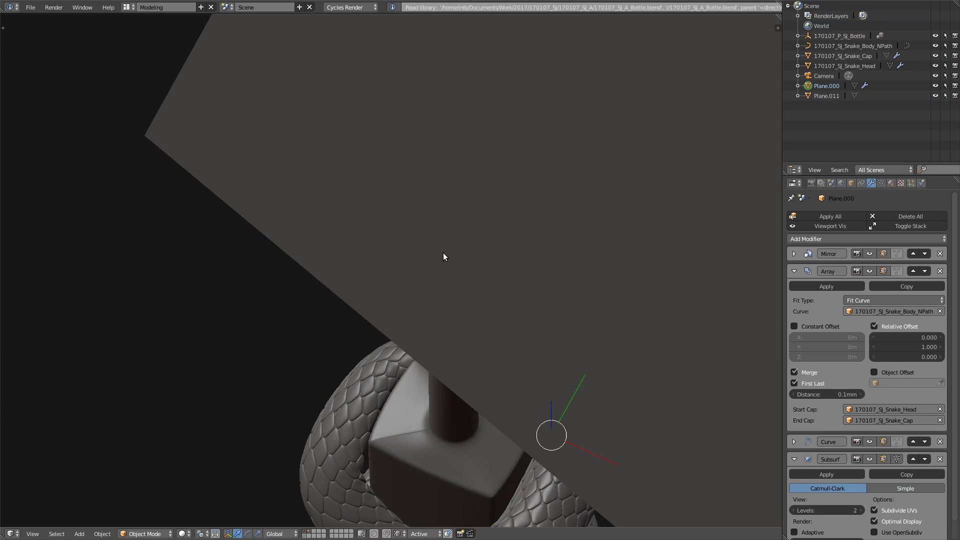
pyautogui.moveTo(443, 253); pyautogui.dragTo(373, 331, button='middle')
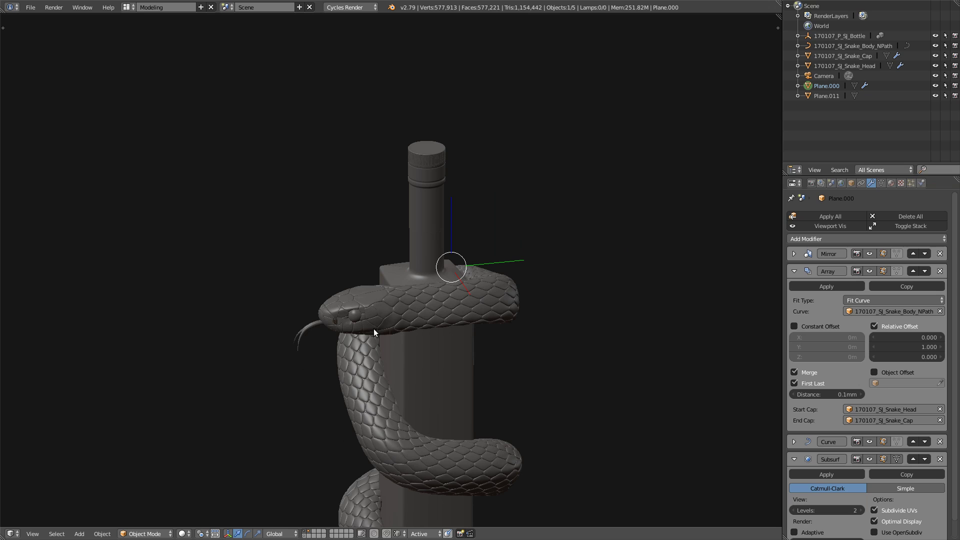
pyautogui.moveTo(193, 443); pyautogui.dragTo(399, 332, button='middle')
pyautogui.scroll(2, 398, 332)
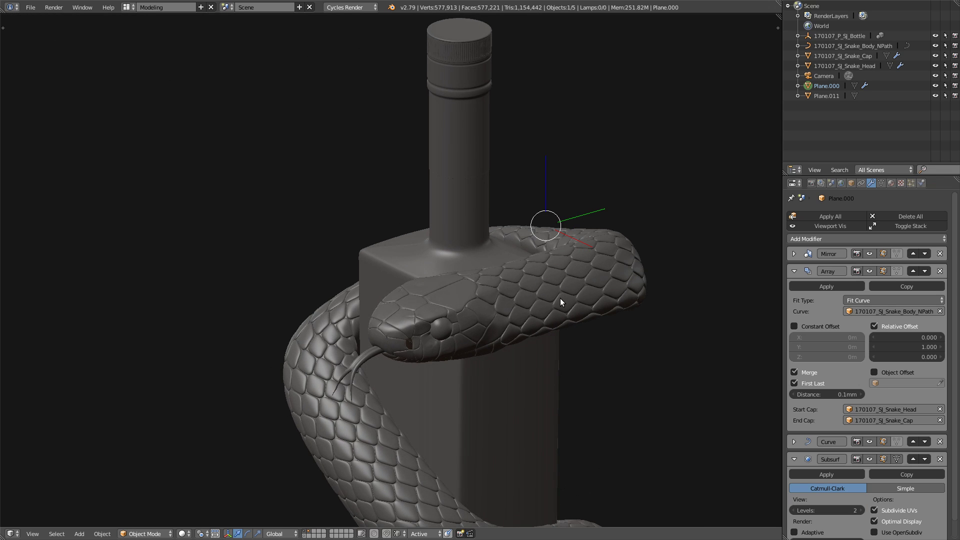
# - Select the snake body, Plane.000, and isolate it from the bottle in solid shading
pyautogui.rightClick(519, 340)
pyautogui.scroll(-10, 519, 340)
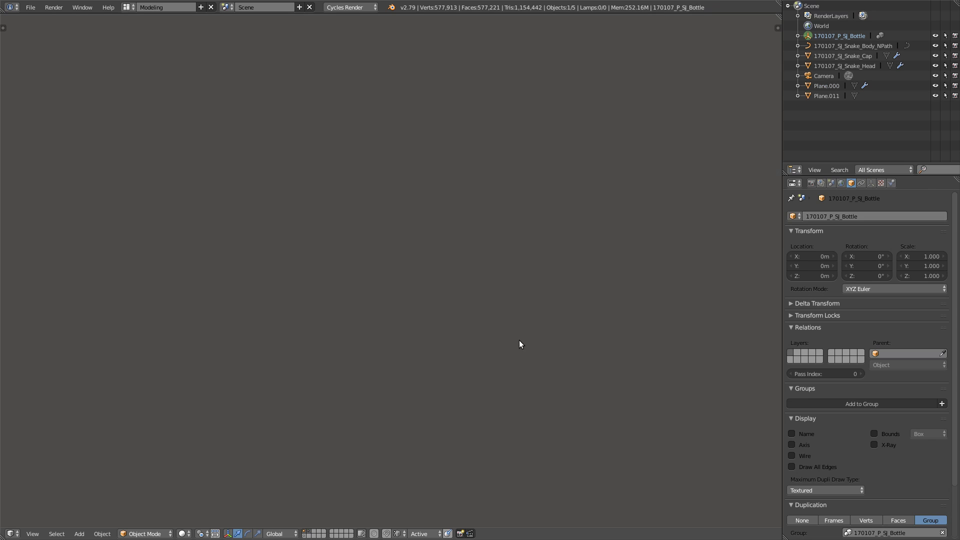
pyautogui.moveTo(518, 339); pyautogui.dragTo(610, 208, button='middle')
pyautogui.scroll(7, 518, 308)
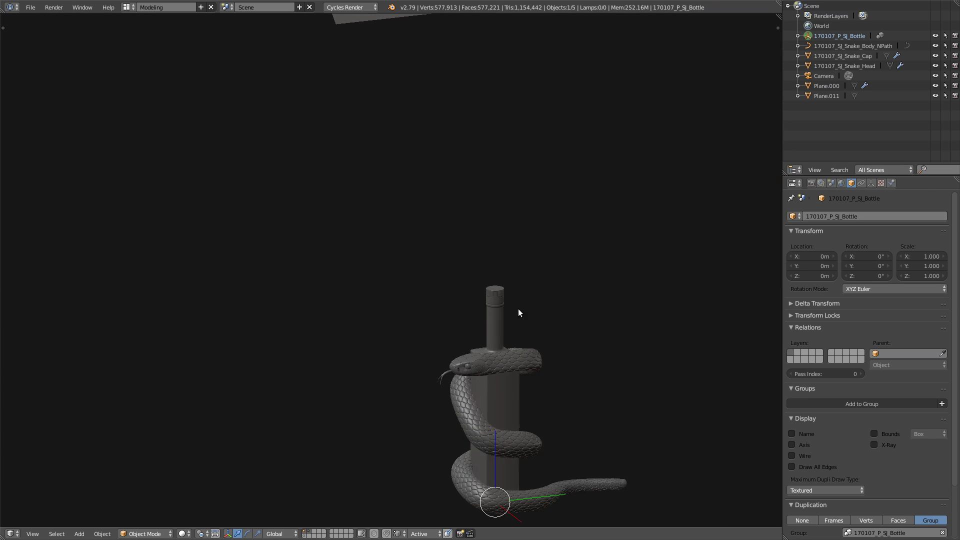
pyautogui.press('z')
pyautogui.press('z')
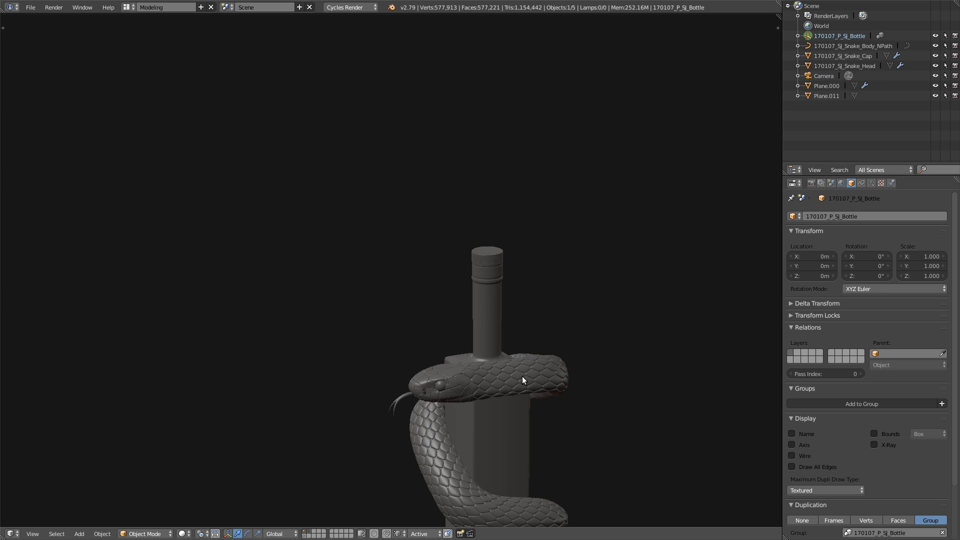
pyautogui.rightClick(518, 384)
pyautogui.press('z')
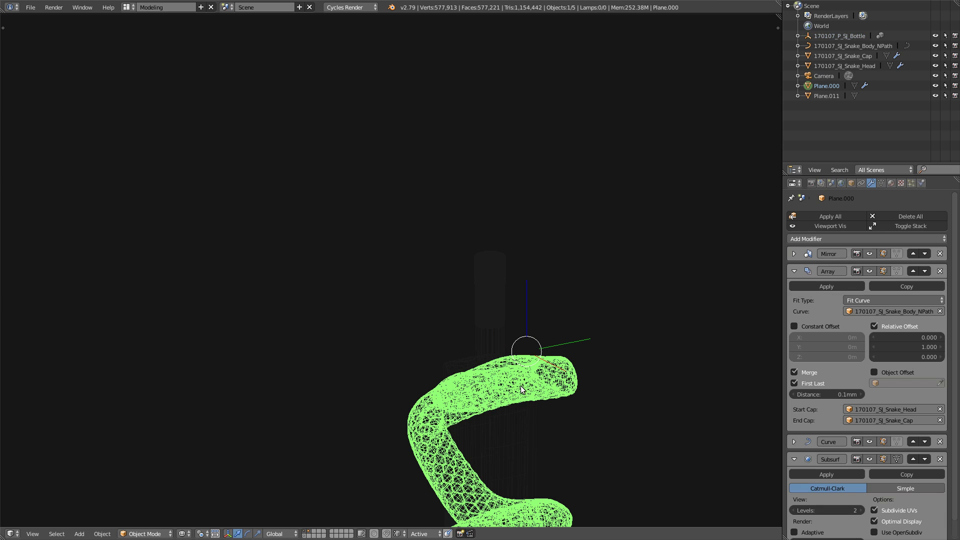
pyautogui.scroll(-4, 515, 392)
pyautogui.press('z')
pyautogui.moveTo(493, 383)
pyautogui.mouseDown(button='middle')
pyautogui.moveTo(439, 302)
pyautogui.moveTo(388, 289)
pyautogui.mouseUp(button='middle')
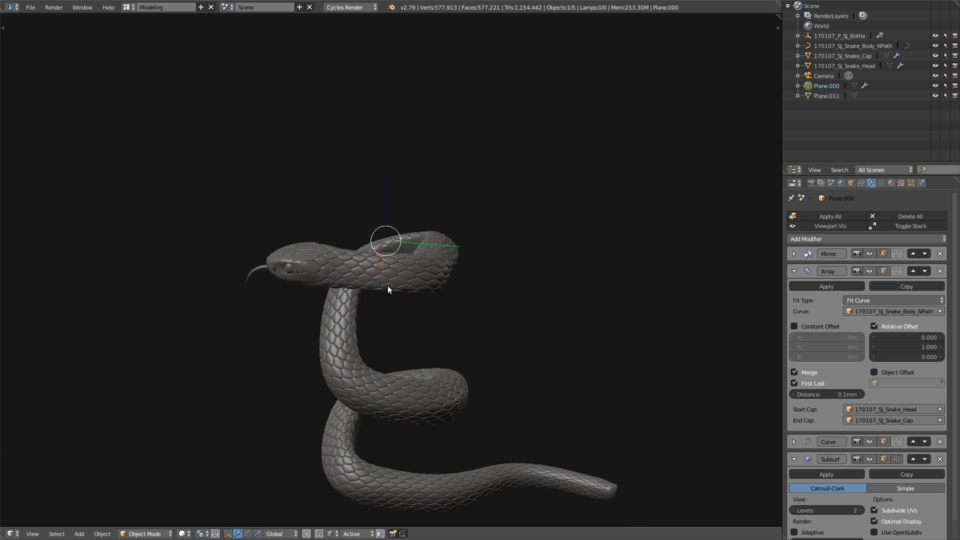
# - Examine the snake's mesh wires from the head to the tail, checking how both ends join the arrayed body
pyautogui.scroll(2, 331, 220)
pyautogui.press('z')
pyautogui.scroll(3, 336, 237)
pyautogui.moveTo(336, 237); pyautogui.dragTo(358, 264, button='middle')
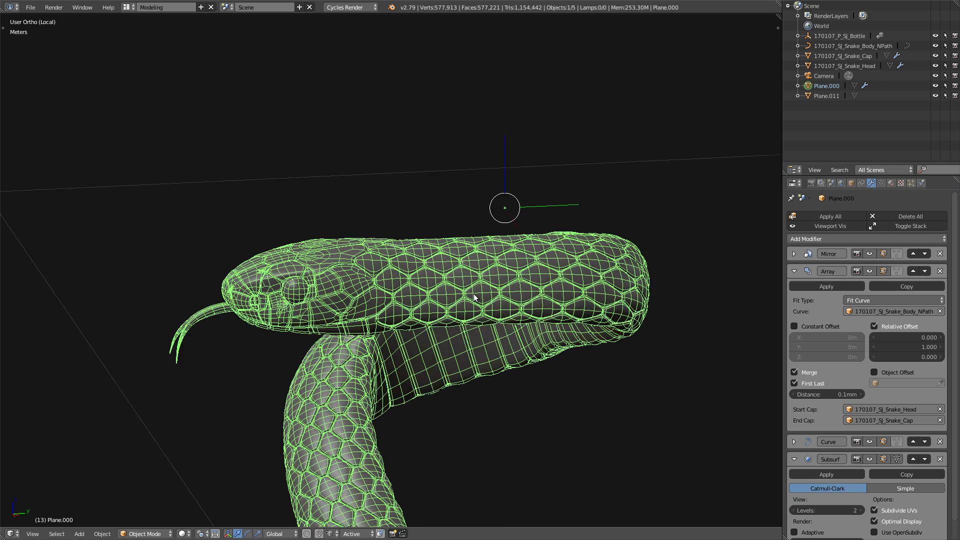
pyautogui.scroll(2, 474, 297)
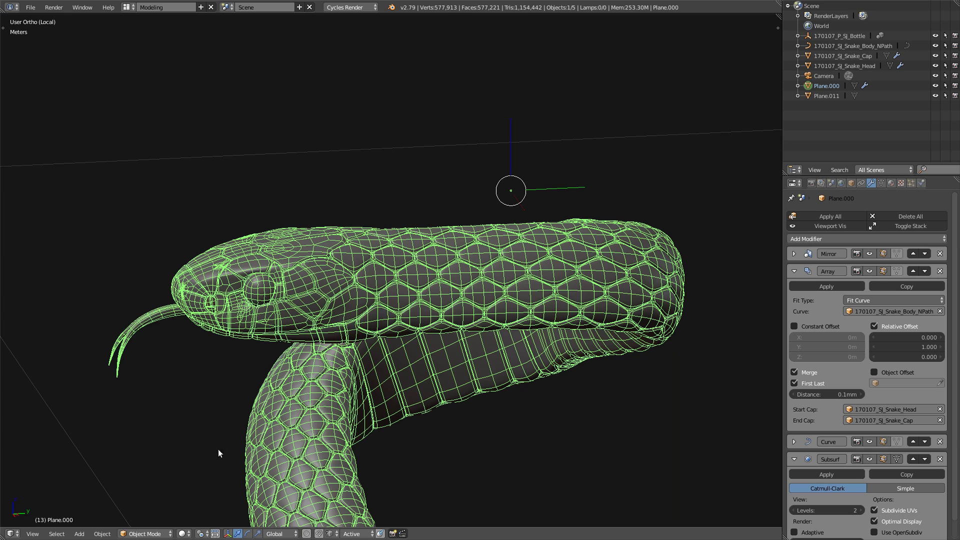
pyautogui.scroll(-5, 333, 184)
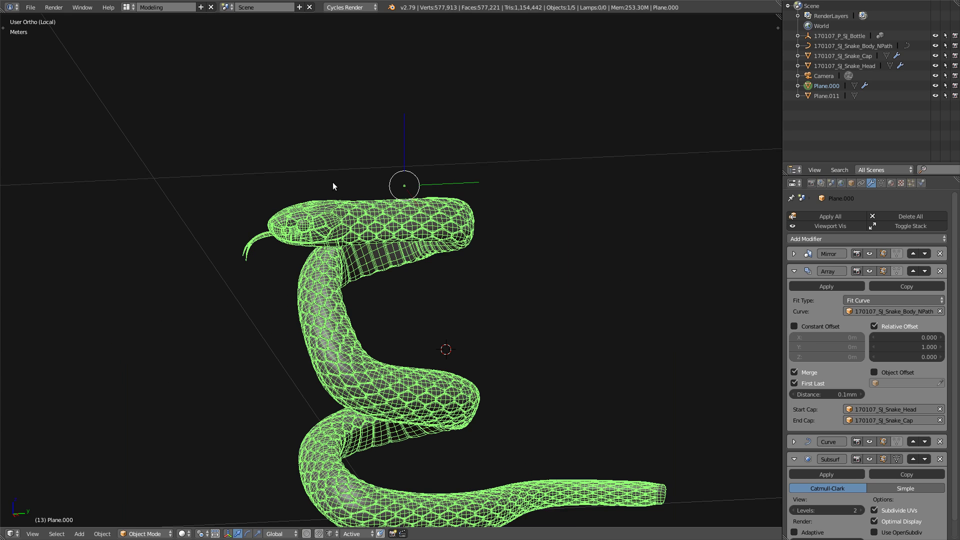
pyautogui.scroll(1, 339, 211)
pyautogui.scroll(-3, 339, 210)
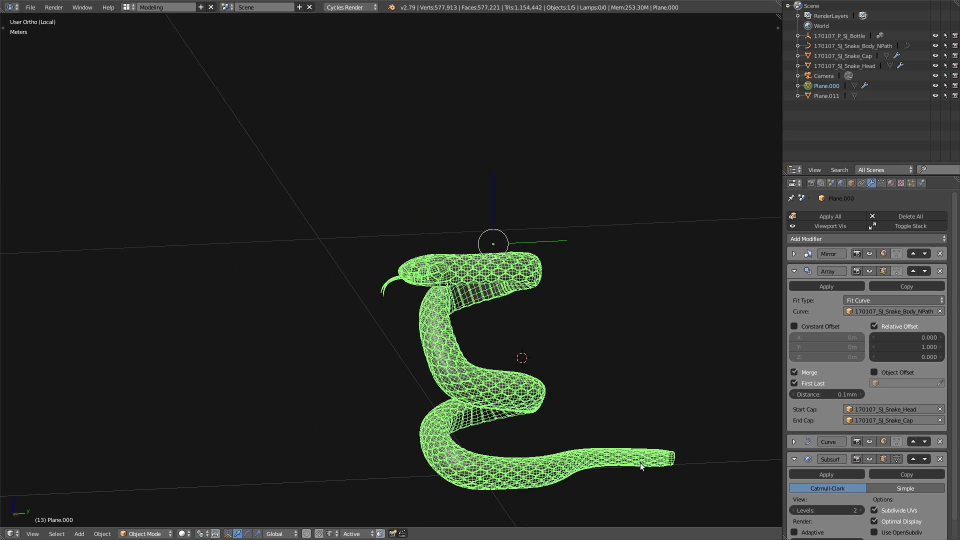
# - Leave the isolated view and clear the snake head from the Start Cap of the body's Array modifier
pyautogui.press('KP_Divide')
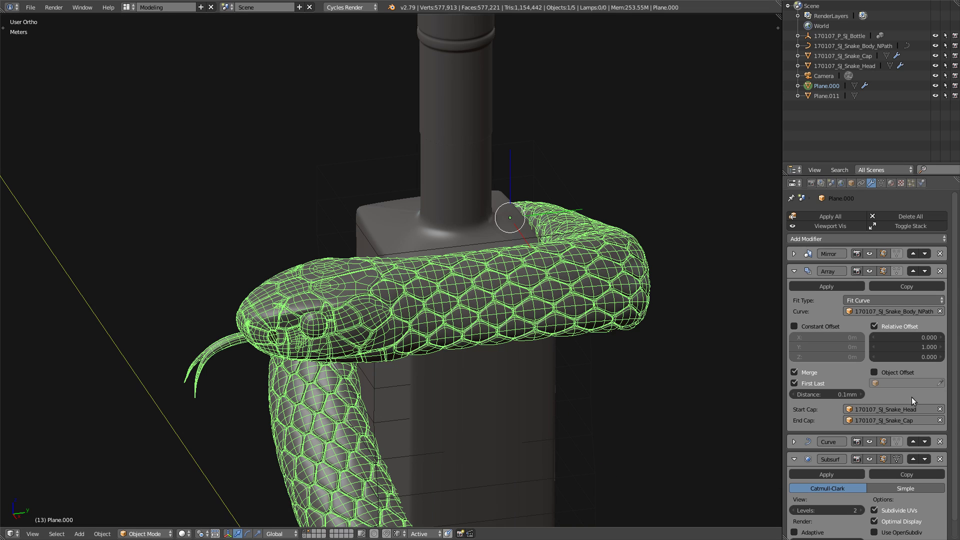
pyautogui.click(941, 409)
pyautogui.moveTo(570, 412); pyautogui.dragTo(564, 411, button='middle')
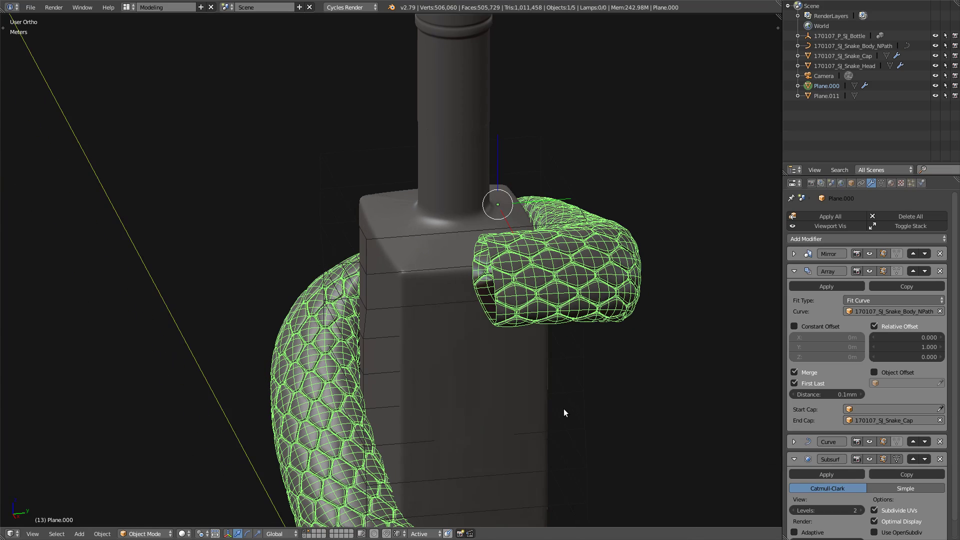
# - Assign 170107_SJ_Snake_Cap as the Start Cap of the snake body's Array modifier
pyautogui.scroll(2, 485, 265)
pyautogui.moveTo(517, 298); pyautogui.dragTo(489, 300, button='middle')
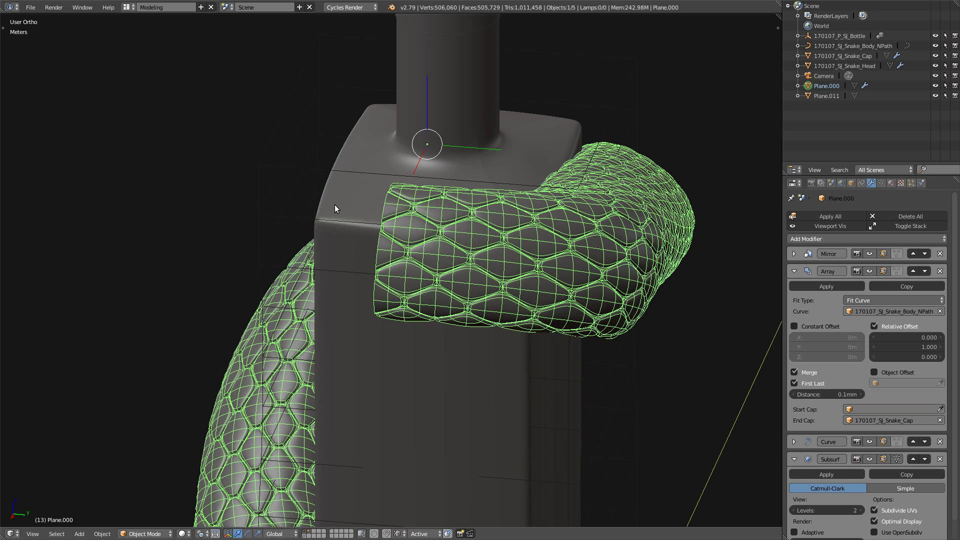
pyautogui.moveTo(335, 209); pyautogui.dragTo(472, 245, button='middle')
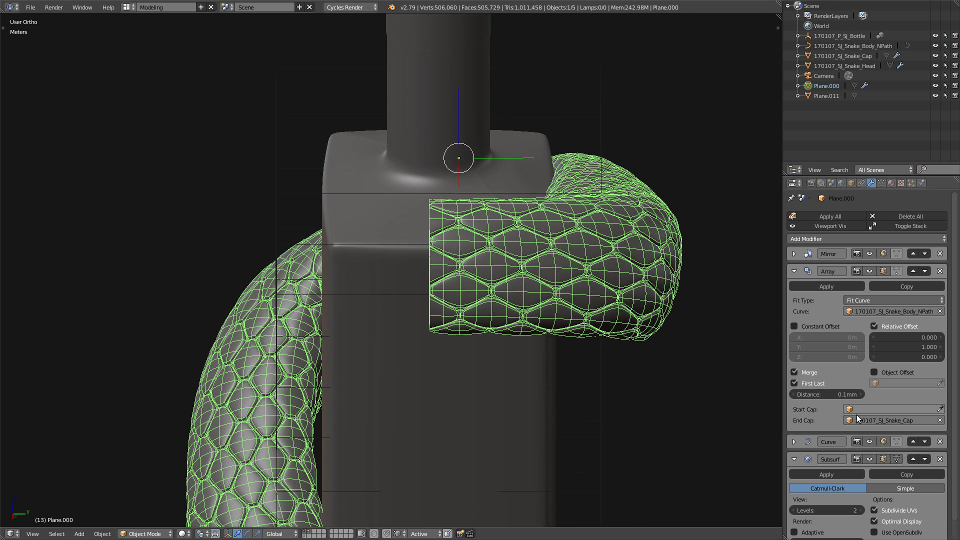
pyautogui.click(902, 408)
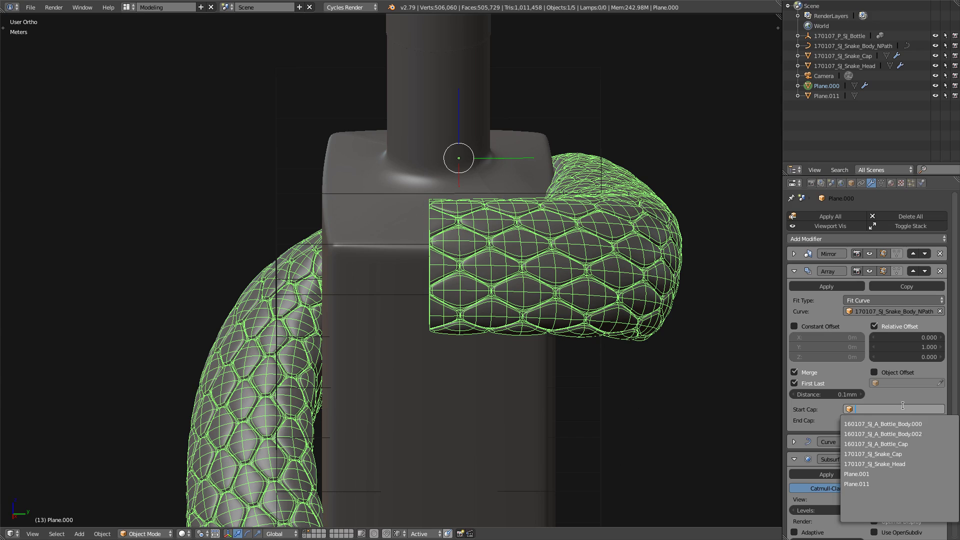
pyautogui.click(908, 454)
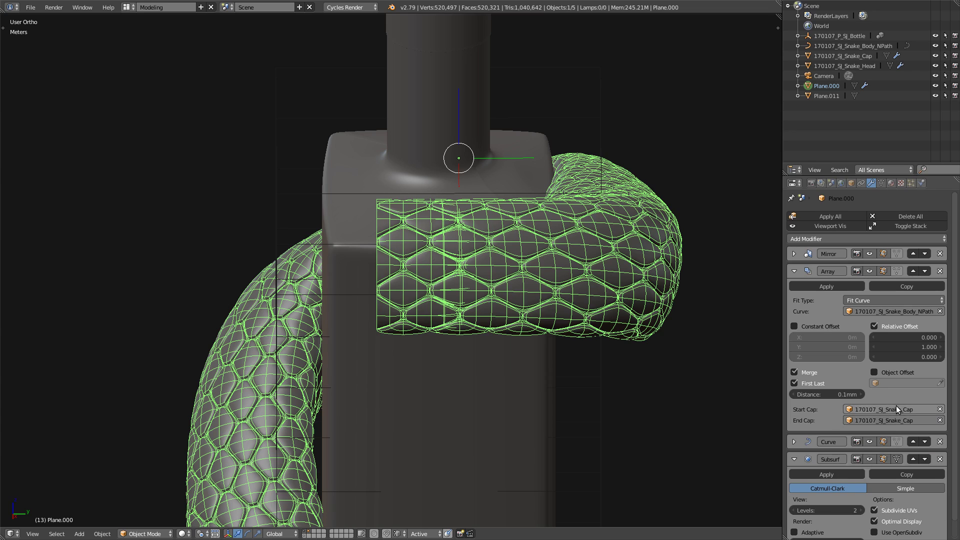
# - Set the Array modifier's Start Cap to 170107_SJ_Snake_Head and check where the head joins the body
pyautogui.click(896, 407)
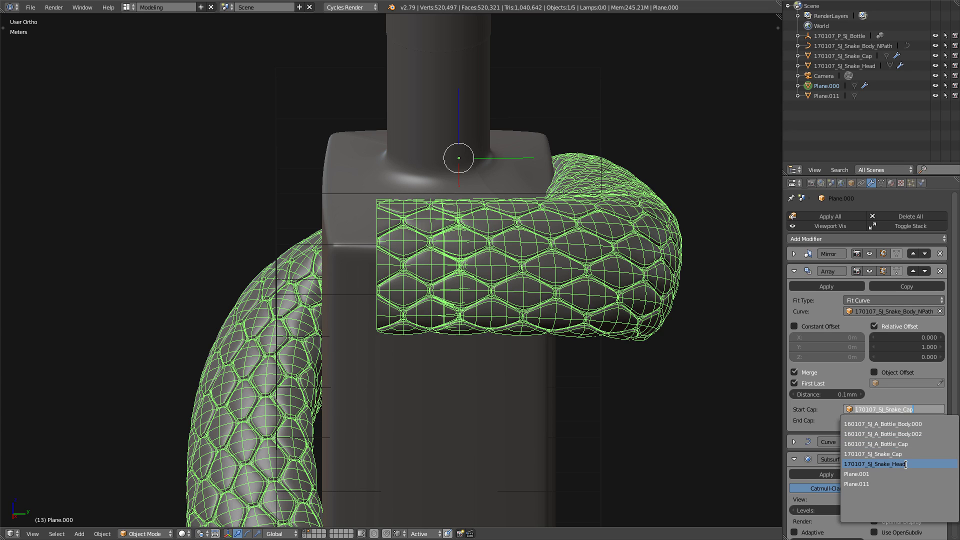
pyautogui.click(905, 463)
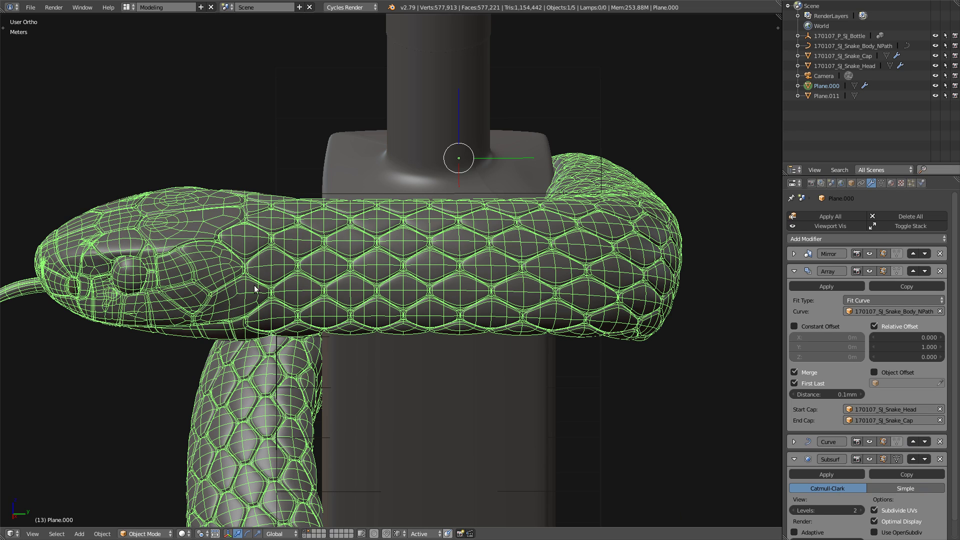
pyautogui.moveTo(271, 264); pyautogui.dragTo(292, 270, button='middle')
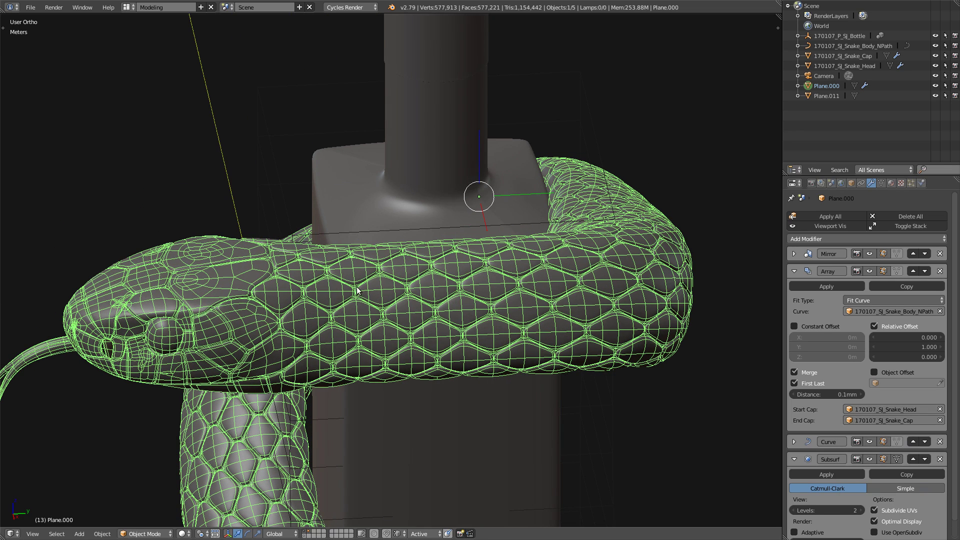
# - Turn off the viewport display of the Array and Curve modifiers and isolate the single snake body segment
pyautogui.click(870, 271)
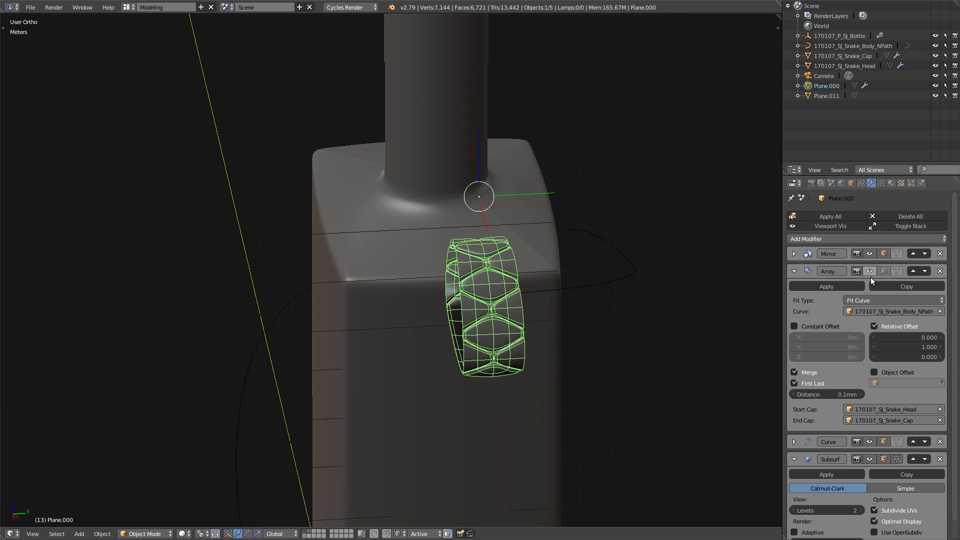
pyautogui.click(873, 443)
pyautogui.press('KP_Divide')
pyautogui.moveTo(415, 303); pyautogui.dragTo(582, 351, button='middle')
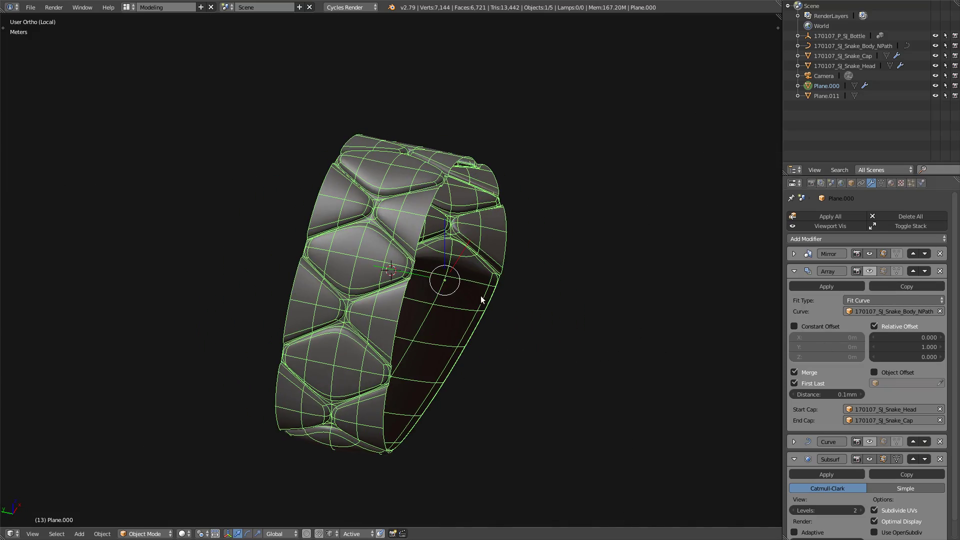
pyautogui.scroll(-3, 481, 296)
pyautogui.moveTo(481, 296); pyautogui.dragTo(485, 316, button='middle')
# - Restore the Array and Curve modifiers' viewport display, checking the straight arrayed snake, and leave the isolated view
pyautogui.scroll(-5, 485, 316)
pyautogui.scroll(-2, 649, 304)
pyautogui.keyDown('shift'); pyautogui.moveTo(423, 195); pyautogui.dragTo(687, 308, button='middle'); pyautogui.keyUp('shift')
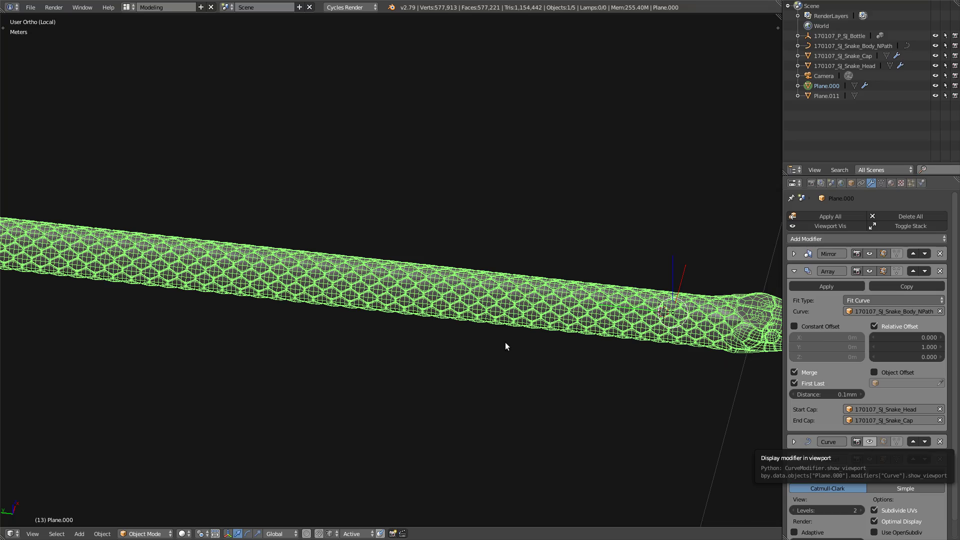
pyautogui.moveTo(508, 343); pyautogui.dragTo(574, 370, button='middle')
pyautogui.press('KP_Divide')
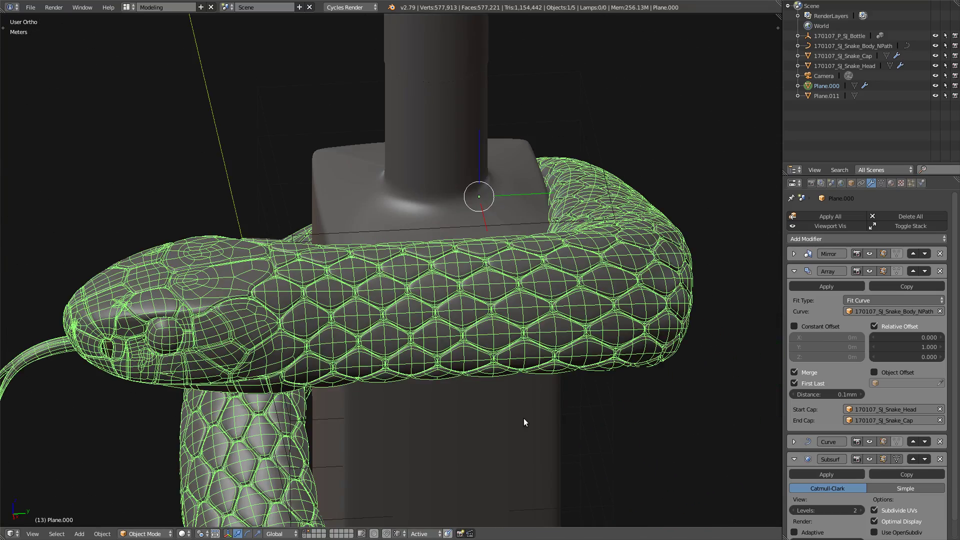
# - Examine the capped snake coiled around the bottle, with its mesh wires displayed and with the viewport overlays hidden
pyautogui.scroll(-5, 485, 272)
pyautogui.moveTo(397, 313); pyautogui.dragTo(484, 386, button='middle')
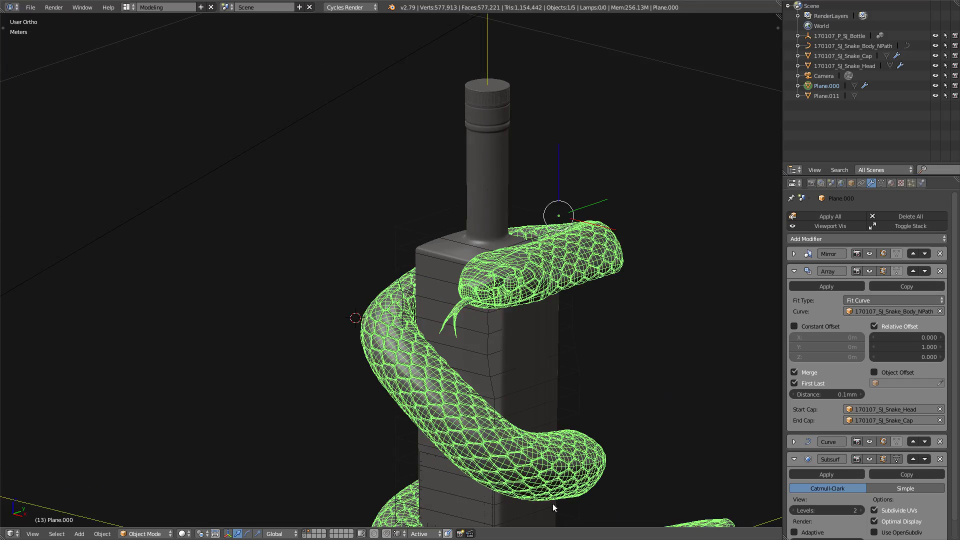
pyautogui.moveTo(495, 331); pyautogui.dragTo(467, 343, button='middle')
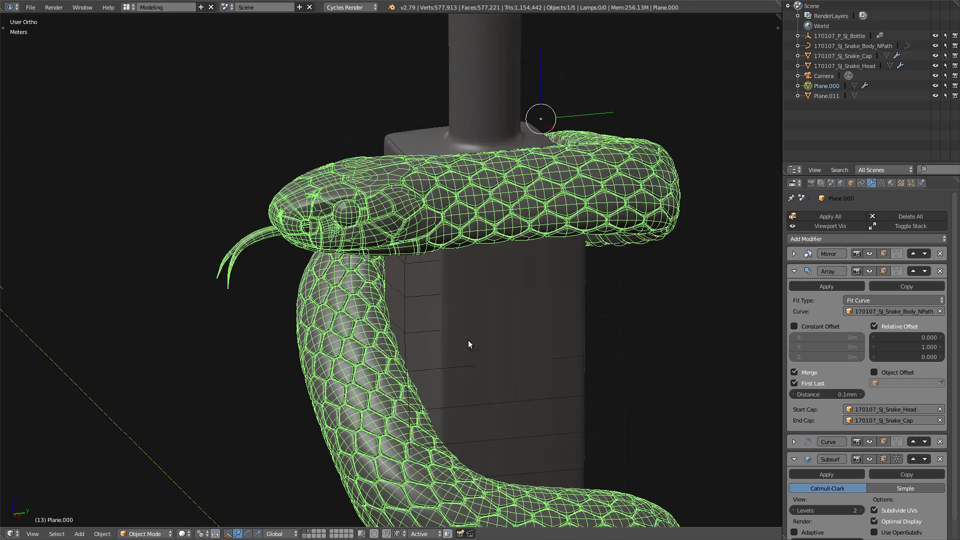
pyautogui.scroll(2, 499, 281)
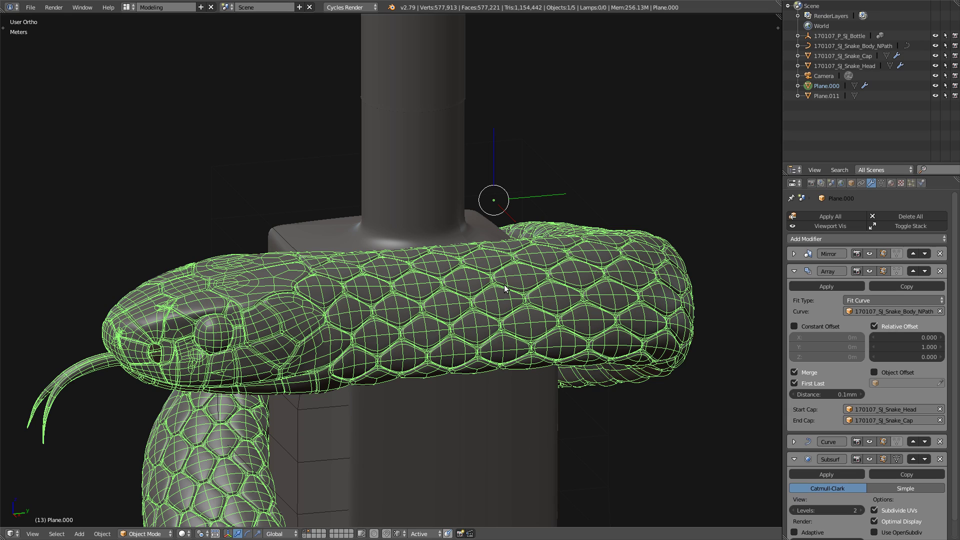
pyautogui.moveTo(498, 211); pyautogui.dragTo(568, 316, button='middle')
pyautogui.hotkey('alt', 'shift', 'z')
pyautogui.scroll(-2, 547, 288)
pyautogui.moveTo(572, 458); pyautogui.dragTo(437, 342, button='middle')
pyautogui.scroll(4, 474, 385)
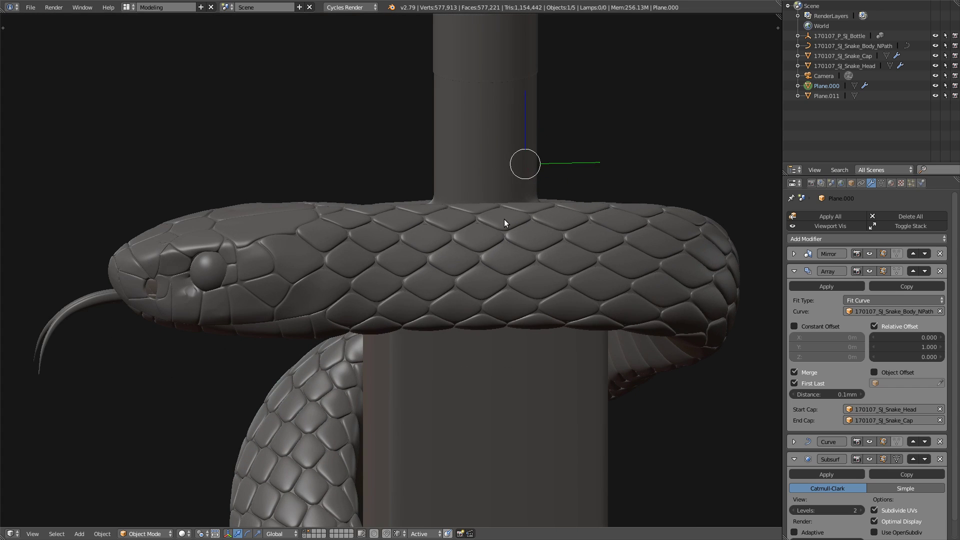
pyautogui.hotkey('alt', 'shift', 'z')
# - Hide the Array modifier's result in the viewport to examine the single scale ring, and show it again
pyautogui.click(869, 271)
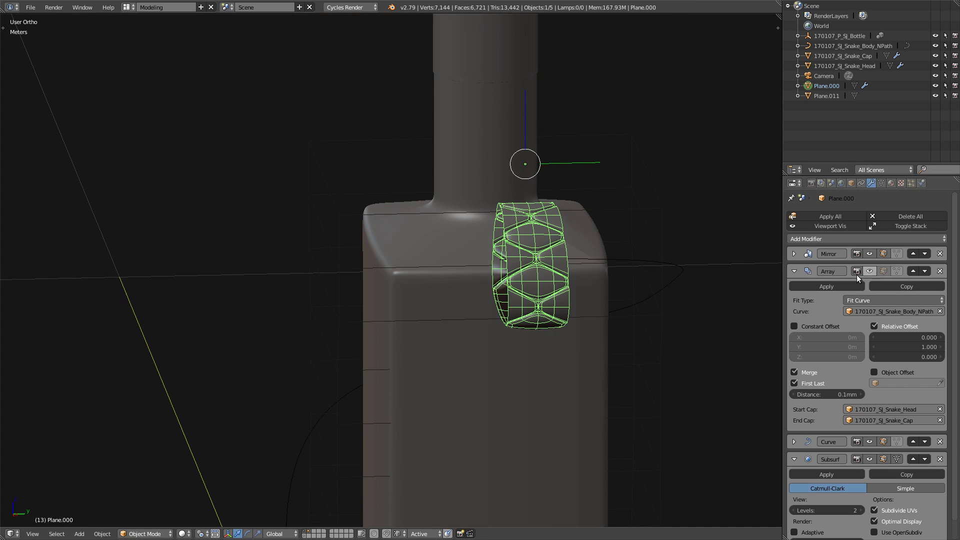
pyautogui.scroll(-1, 556, 219)
pyautogui.scroll(4, 531, 239)
pyautogui.moveTo(531, 239); pyautogui.dragTo(485, 350, button='middle')
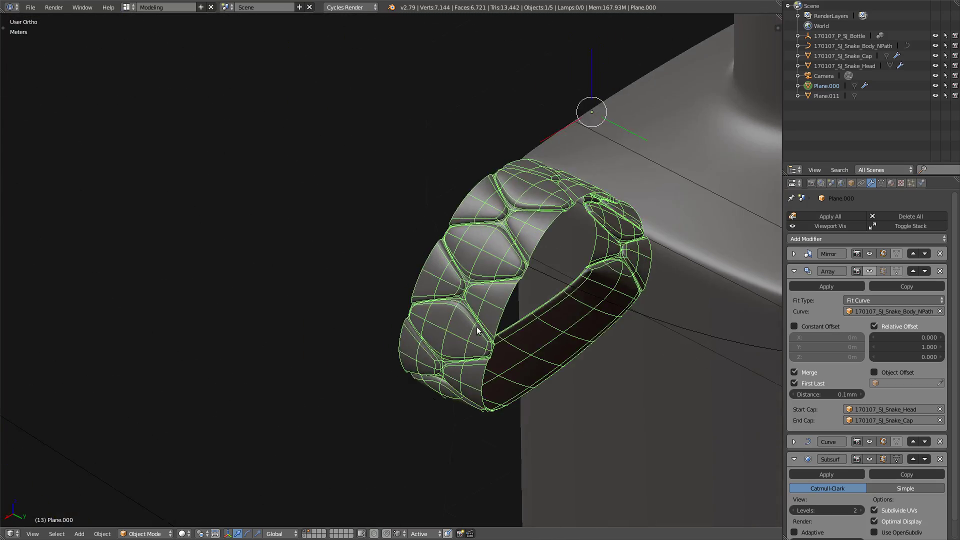
pyautogui.click(871, 269)
# - Examine the snake's head from the side and front, first with mesh wires and then with the overlays hidden
pyautogui.scroll(-5, 423, 254)
pyautogui.moveTo(423, 255); pyautogui.dragTo(484, 332, button='middle')
pyautogui.scroll(4, 475, 360)
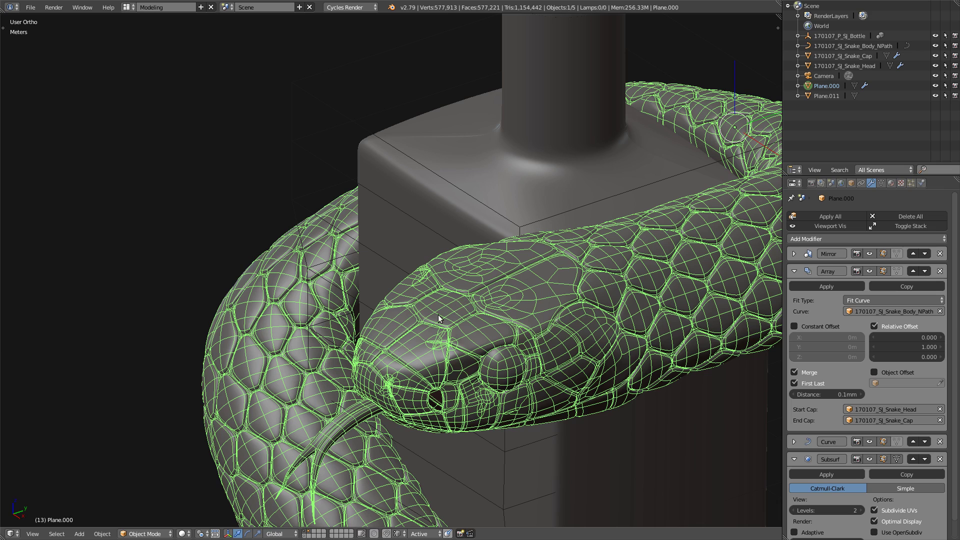
pyautogui.moveTo(393, 369); pyautogui.dragTo(399, 358, button='middle')
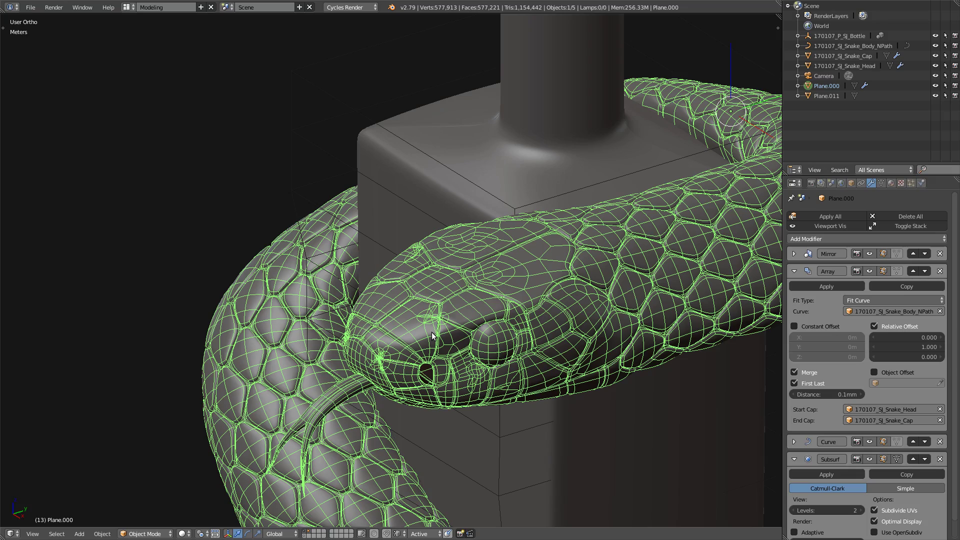
pyautogui.scroll(2, 452, 300)
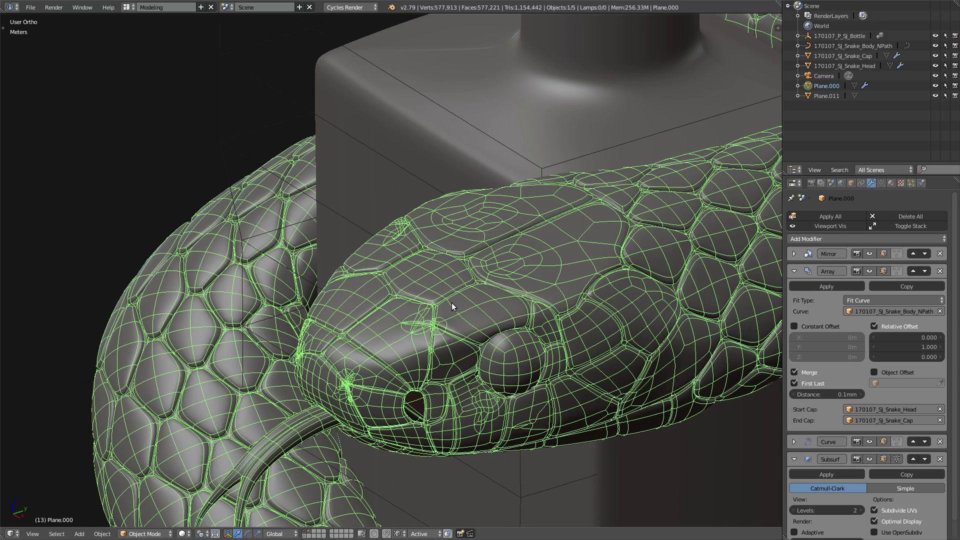
pyautogui.hotkey('alt', 'shift', 'z')
pyautogui.scroll(-4, 451, 302)
pyautogui.moveTo(461, 320); pyautogui.dragTo(505, 322, button='middle')
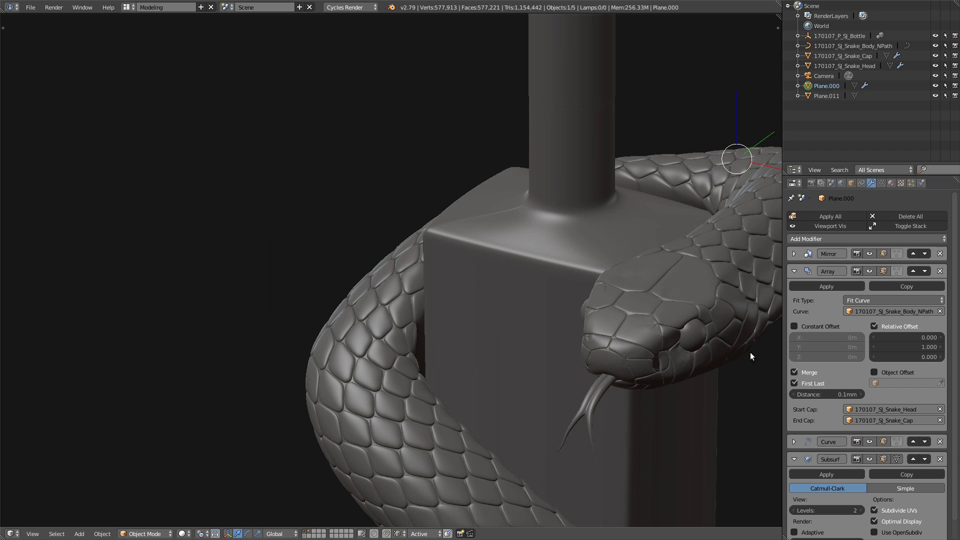
pyautogui.keyDown('shift'); pyautogui.moveTo(750, 355); pyautogui.dragTo(509, 307, button='middle'); pyautogui.keyUp('shift')
pyautogui.scroll(2, 519, 232)
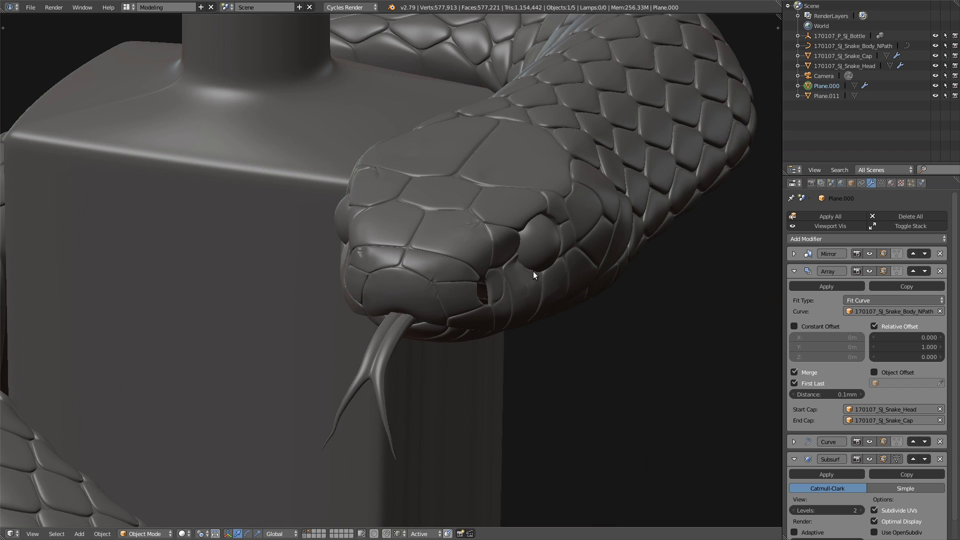
pyautogui.moveTo(533, 271)
pyautogui.mouseDown(button='middle')
pyautogui.moveTo(565, 287)
pyautogui.moveTo(548, 277)
pyautogui.mouseUp(button='middle')
pyautogui.scroll(3, 392, 293)
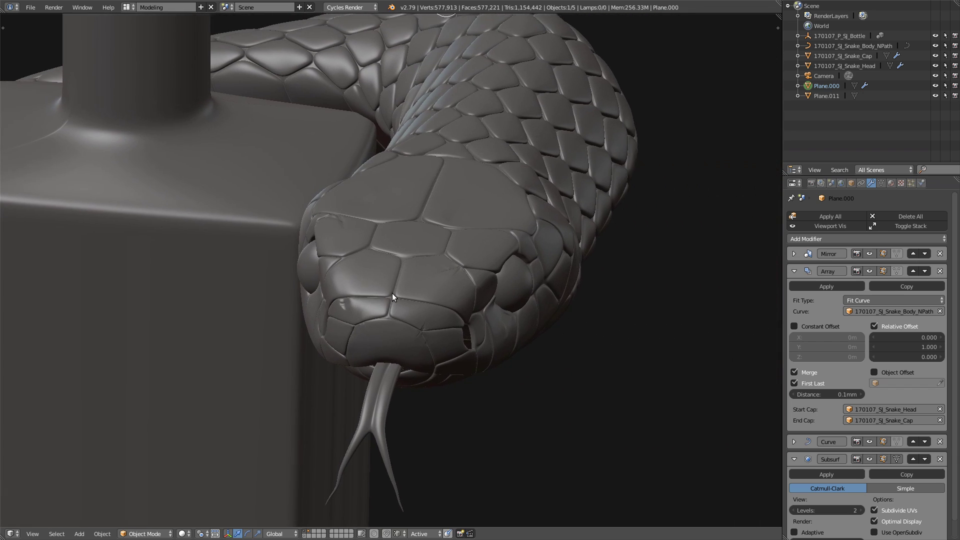
pyautogui.scroll(4, 460, 253)
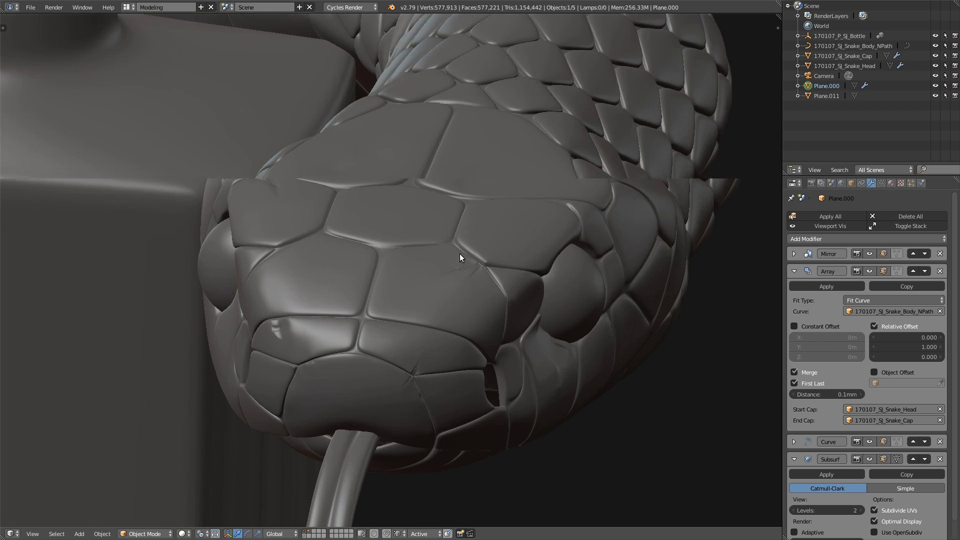
# - Display the mesh wires and examine the topology of the scales on the snake's snout and forehead
pyautogui.hotkey('alt', 'shift', 'z')
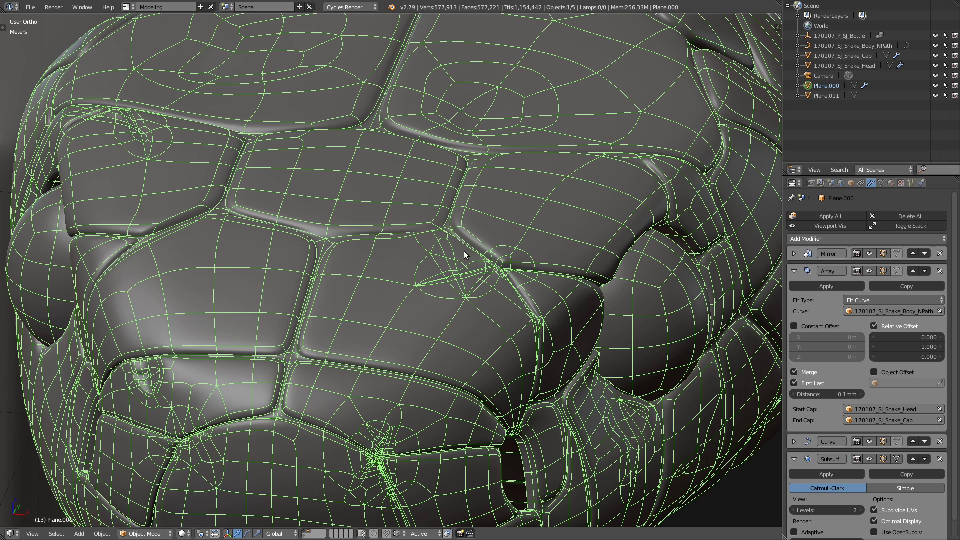
pyautogui.scroll(-2, 466, 253)
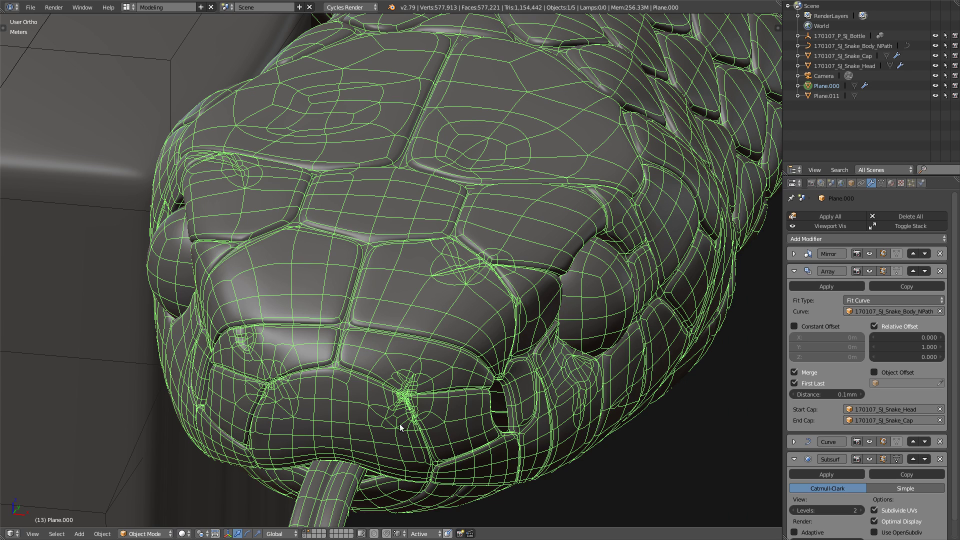
pyautogui.scroll(3, 245, 355)
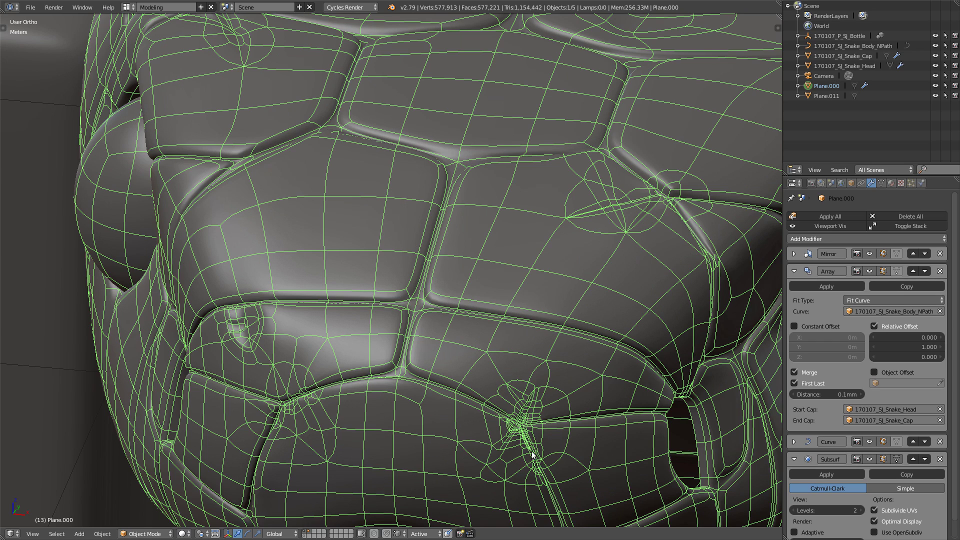
pyautogui.moveTo(515, 404); pyautogui.dragTo(528, 369, button='middle')
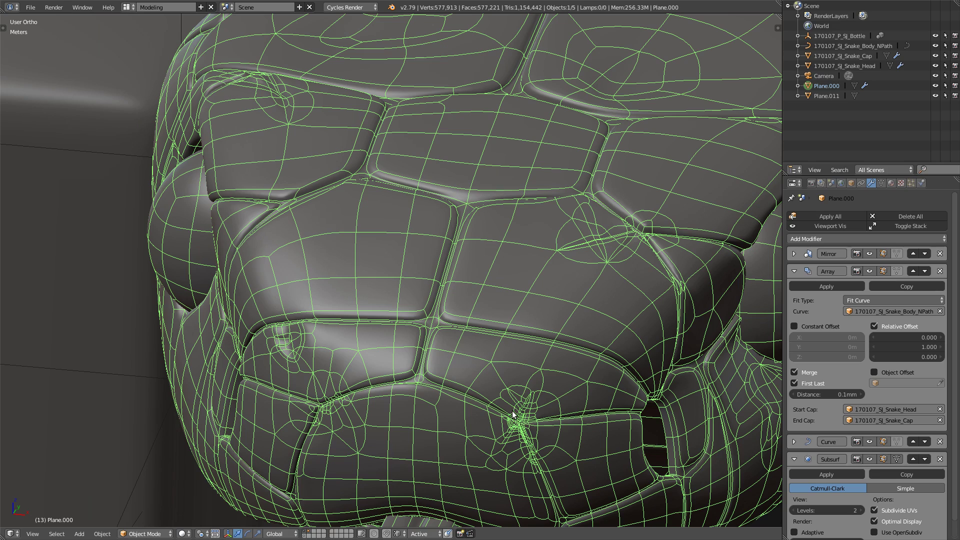
pyautogui.scroll(-2, 519, 323)
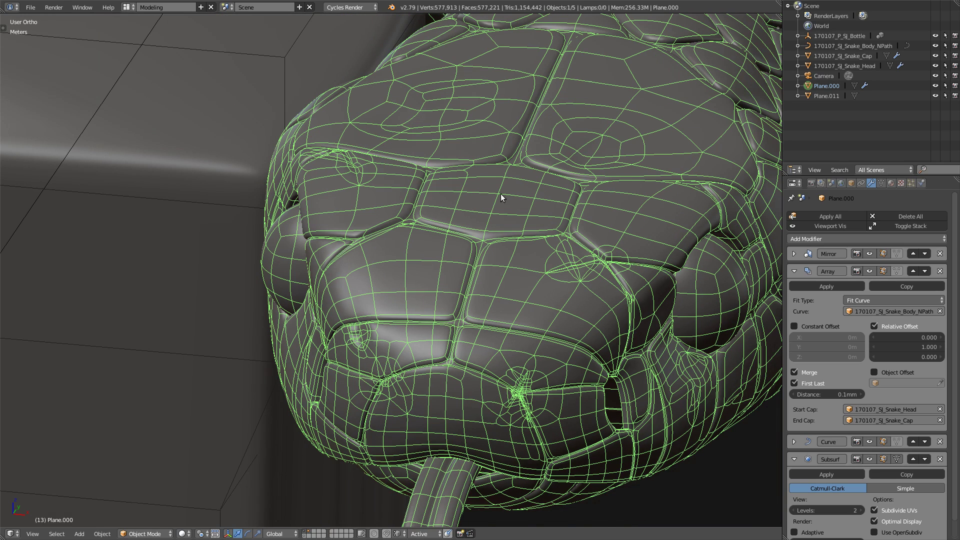
pyautogui.scroll(1, 615, 283)
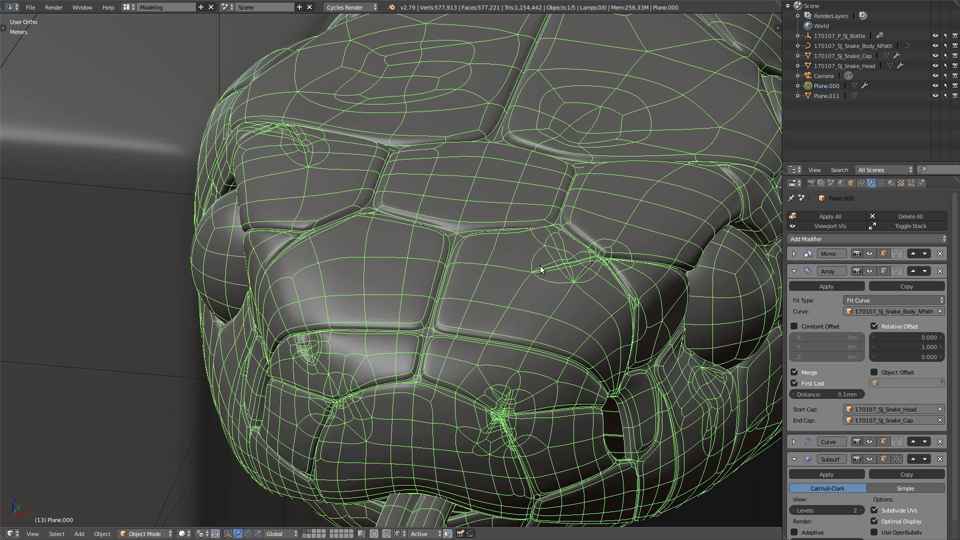
pyautogui.scroll(-2, 561, 243)
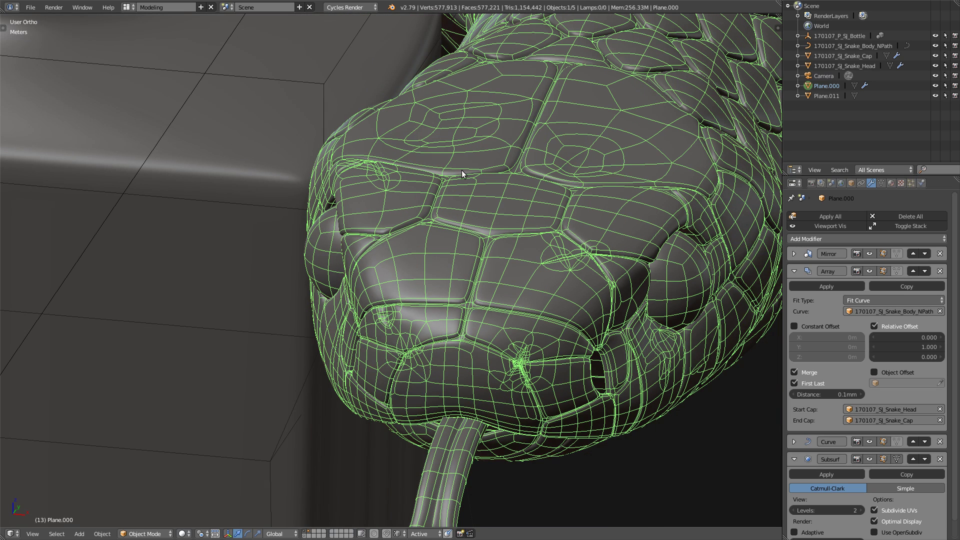
pyautogui.scroll(2, 524, 226)
# - Compare the surface shading and mesh wires where the snout scales meet beside the nostril
pyautogui.moveTo(524, 225); pyautogui.dragTo(320, 221, button='middle')
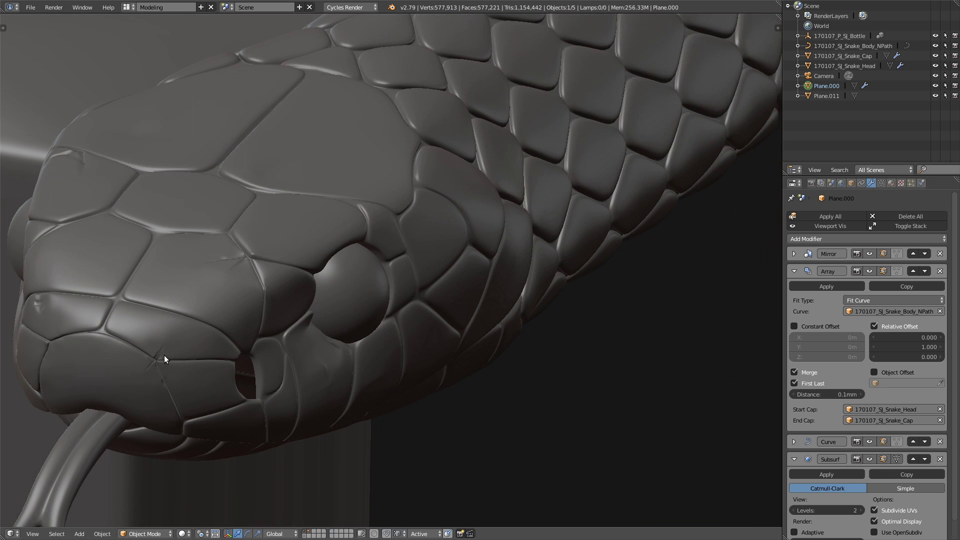
pyautogui.scroll(5, 157, 354)
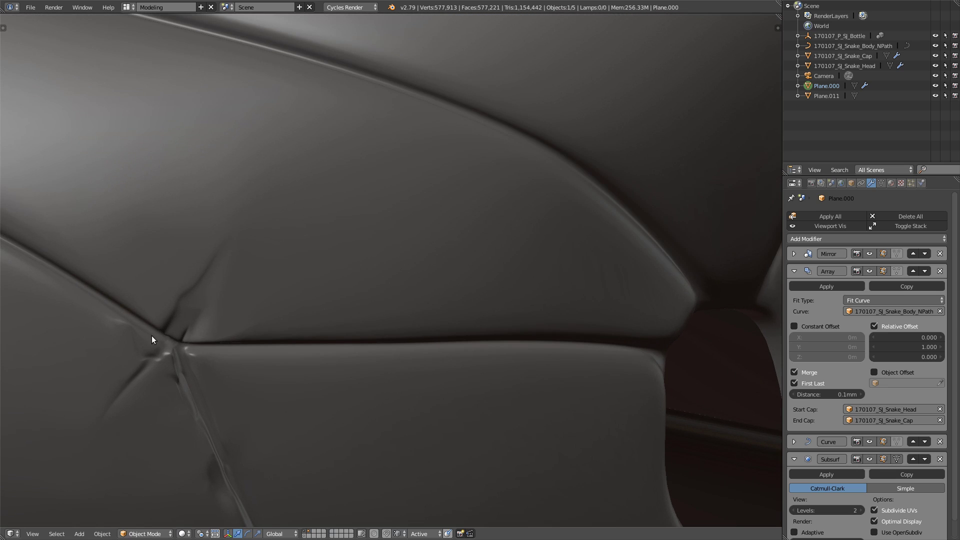
pyautogui.scroll(1, 145, 337)
pyautogui.scroll(3, 138, 340)
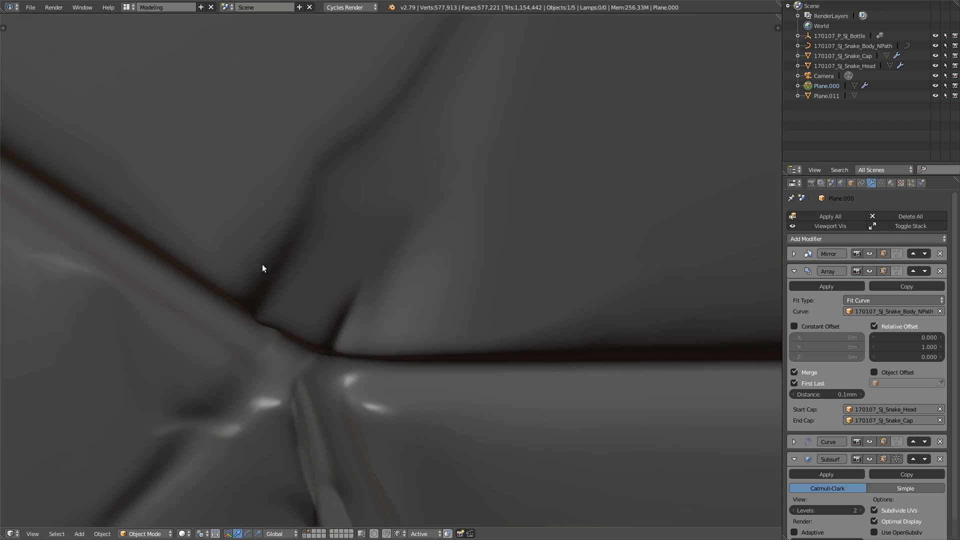
pyautogui.scroll(-8, 284, 353)
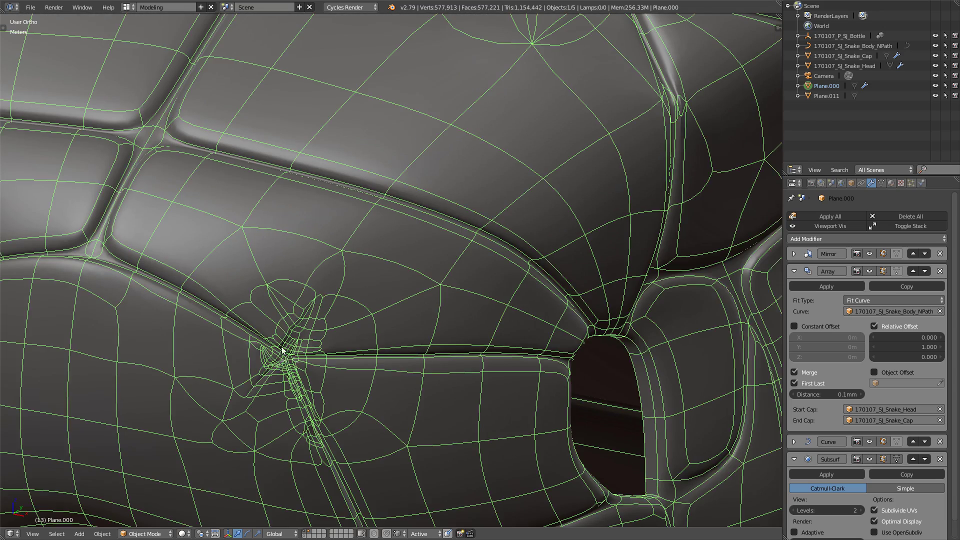
pyautogui.scroll(-4, 279, 355)
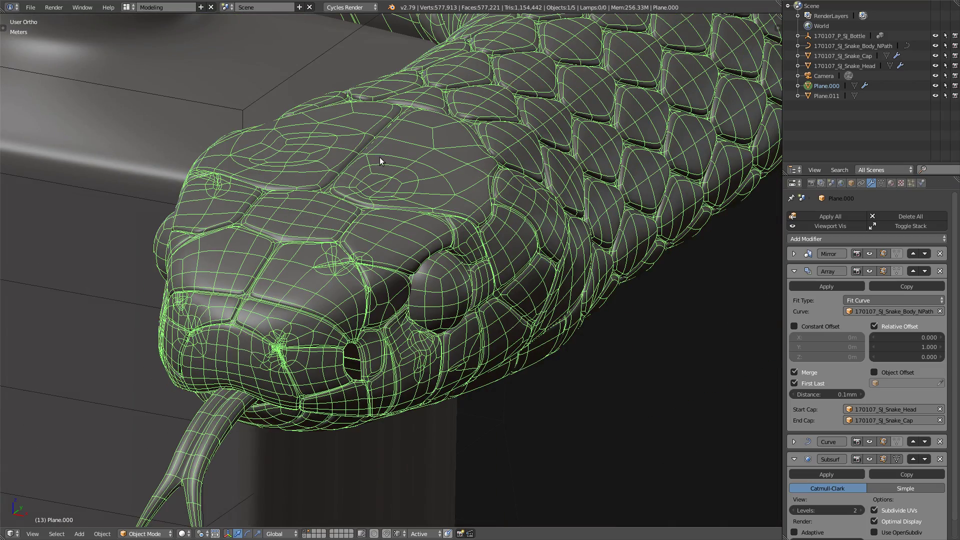
# - Examine the snake's head and coils around the bottle, hiding the overlays for a clean shaded view
pyautogui.scroll(-4, 379, 157)
pyautogui.moveTo(518, 251); pyautogui.dragTo(446, 263, button='middle')
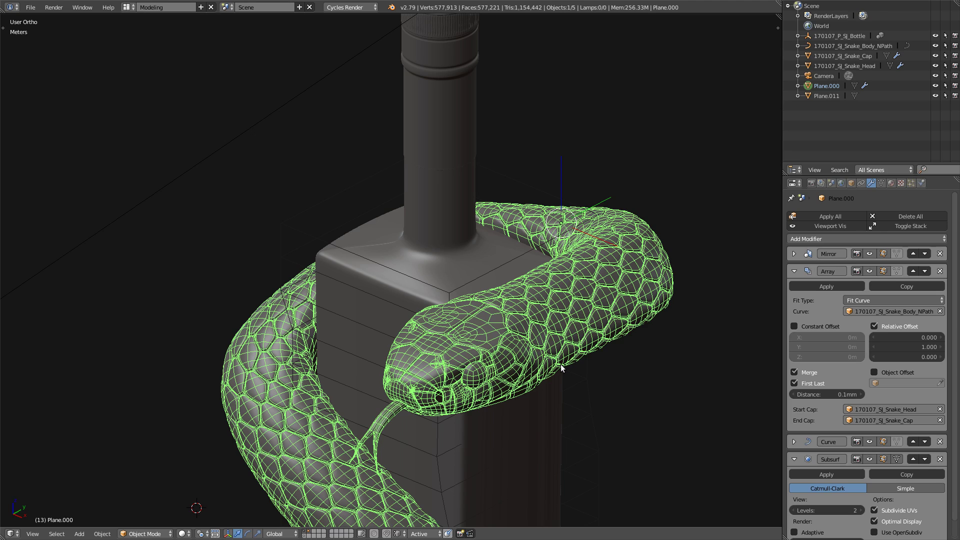
pyautogui.scroll(-2, 537, 229)
pyautogui.moveTo(540, 264); pyautogui.dragTo(531, 261, button='middle')
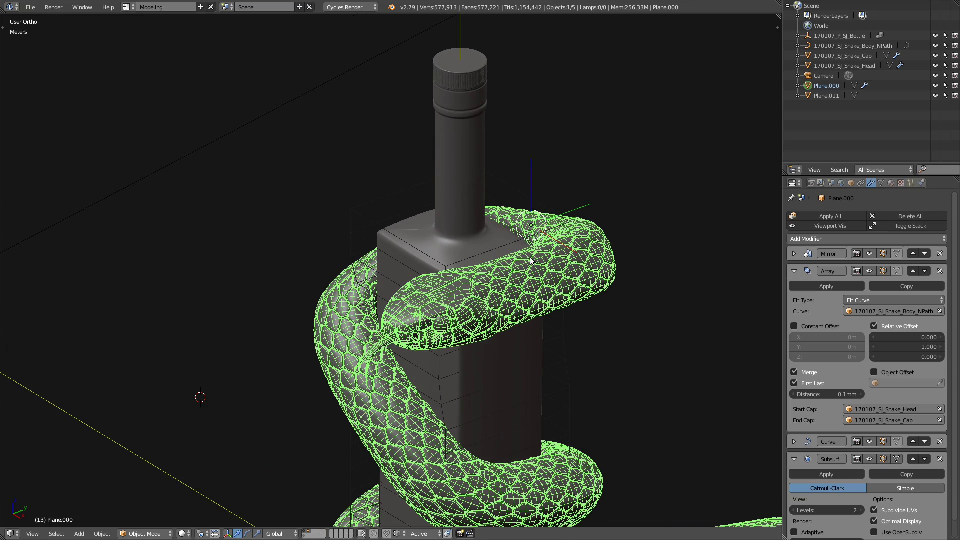
pyautogui.hotkey('alt', 'shift', 'z')
pyautogui.scroll(4, 472, 296)
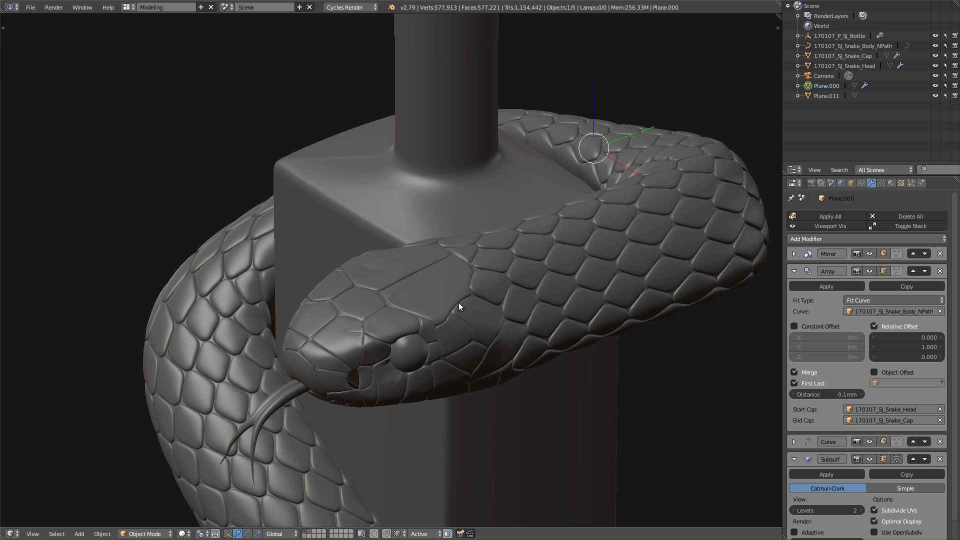
pyautogui.keyDown('shift'); pyautogui.moveTo(509, 284); pyautogui.dragTo(445, 257, button='middle'); pyautogui.keyUp('shift')
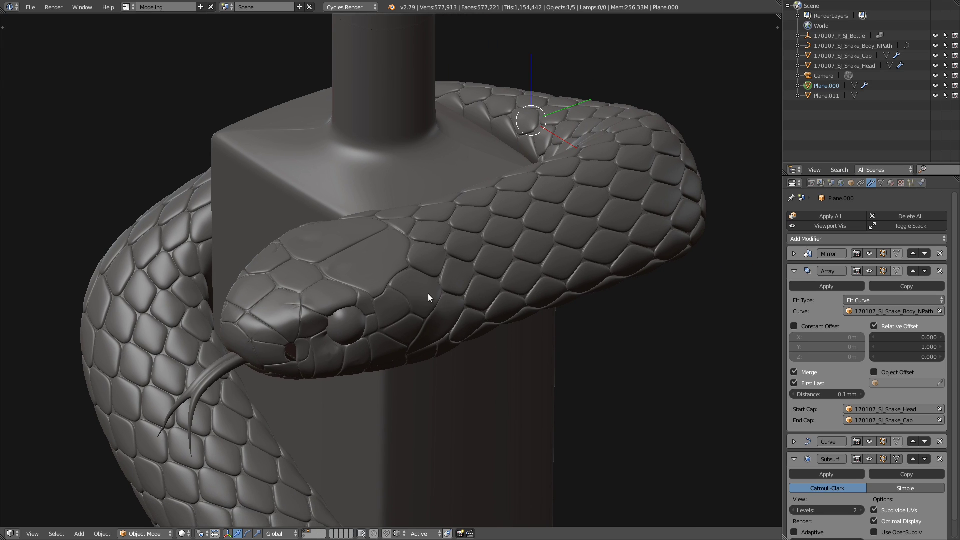